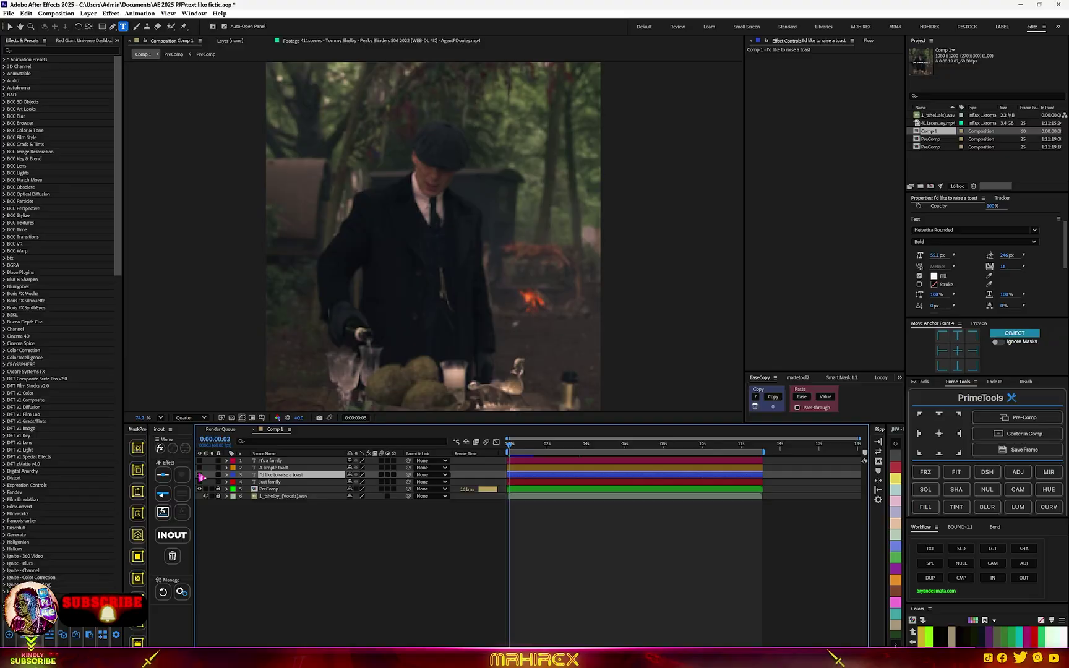
Show the 'I'd like to raise a toast' caption and apply a Fade Up text preset.
left_click(201, 478)
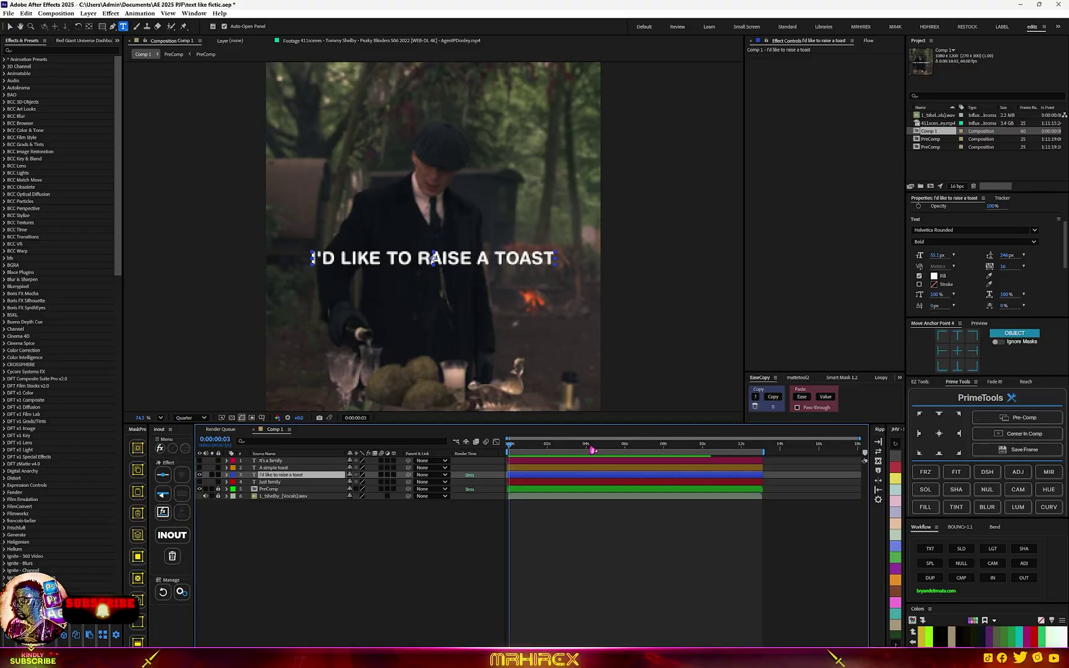
left_click(575, 444)
key("ctrl+space")
type("fade")
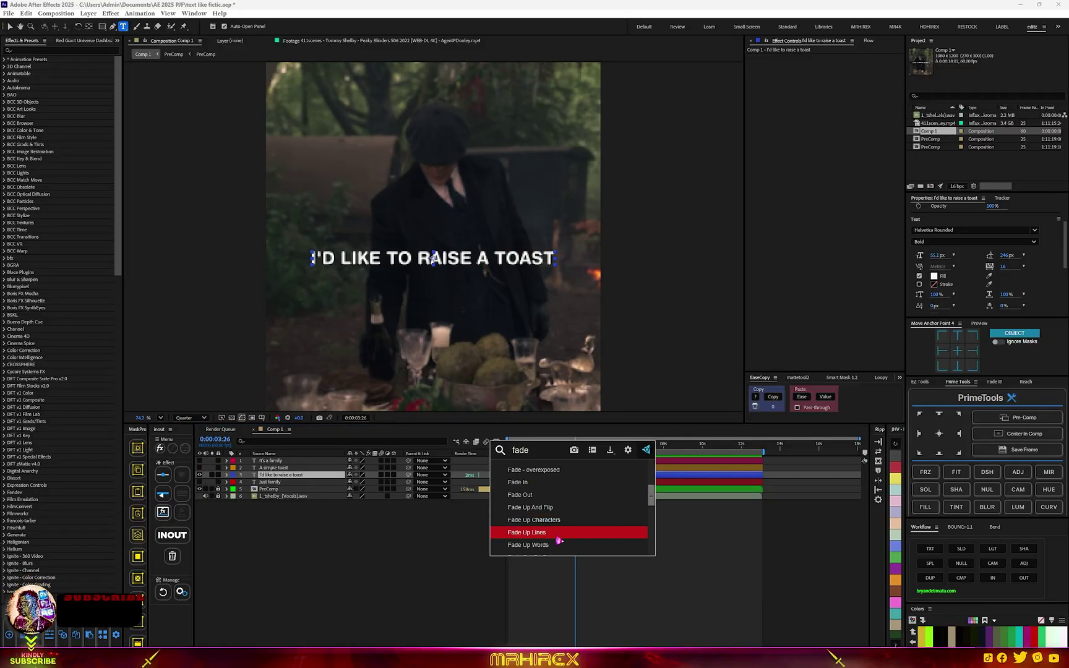
key("Down")
key("Down")
key("Return")
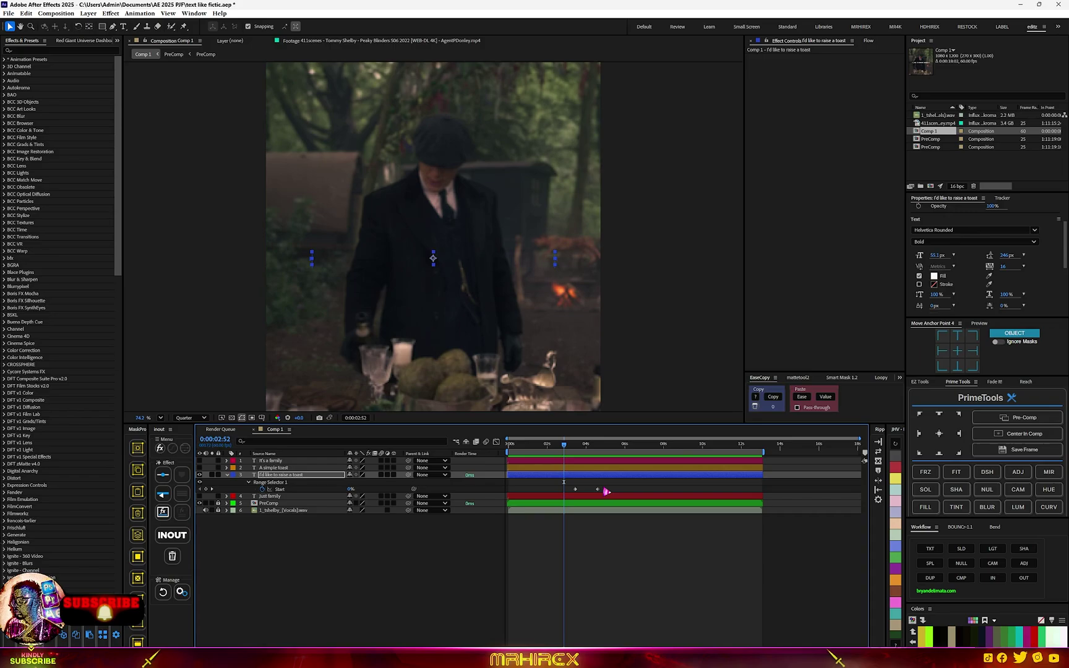
Shift the fade earlier, lengthen it, and reveal the dialogue audio waveform.
left_click_drag(575, 490, 559, 490)
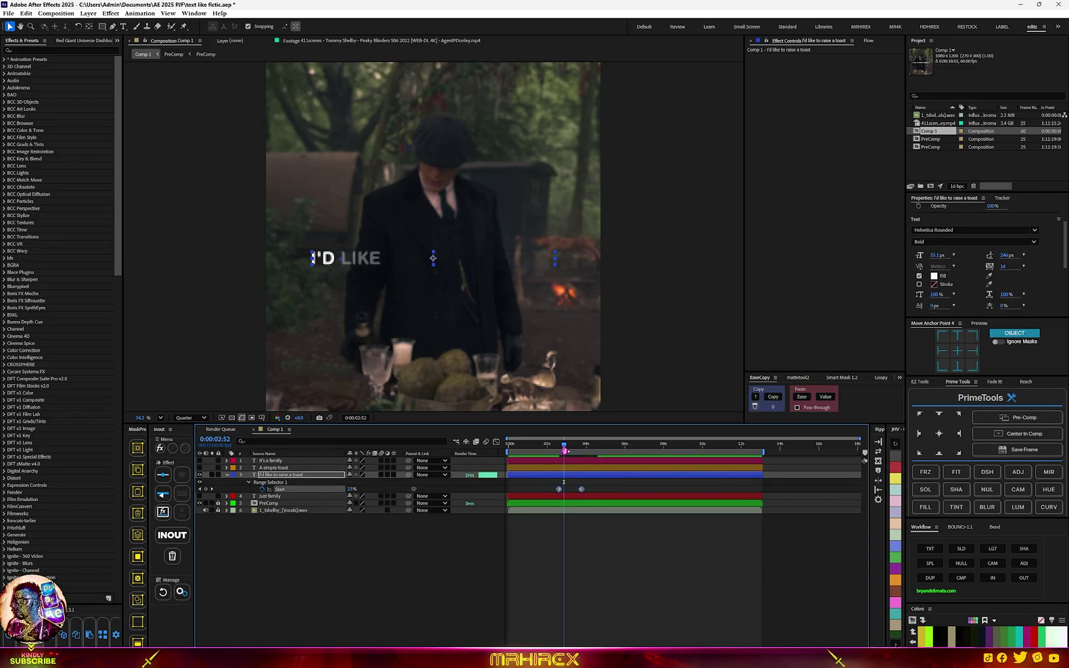
left_click(582, 493)
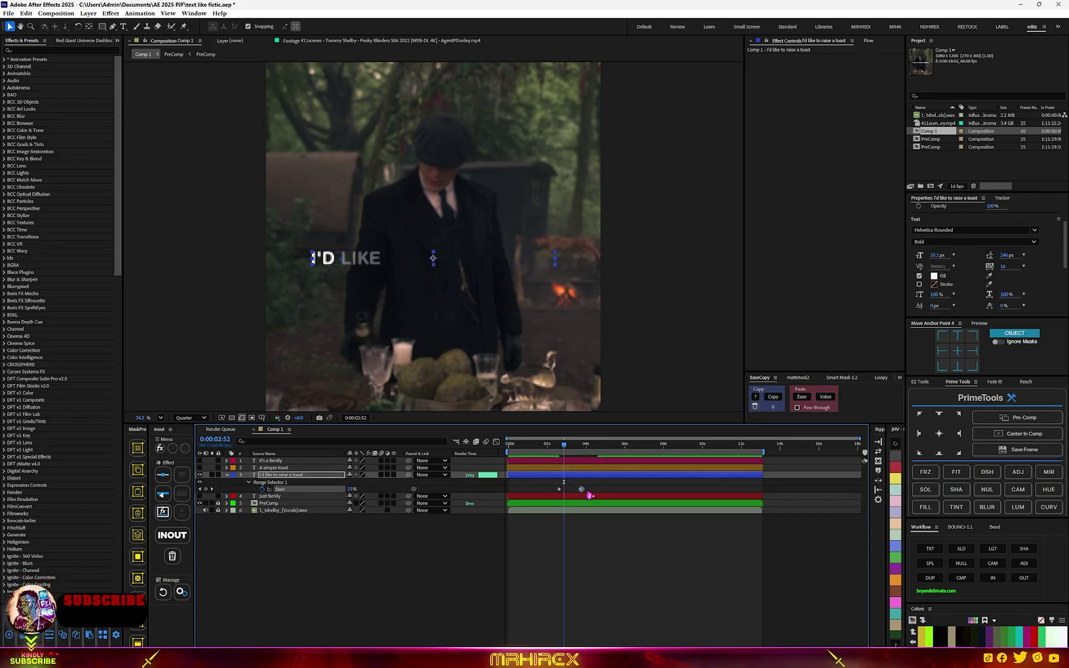
left_click_drag(581, 490, 596, 490)
left_click(227, 510)
left_click(234, 517)
left_click(241, 532)
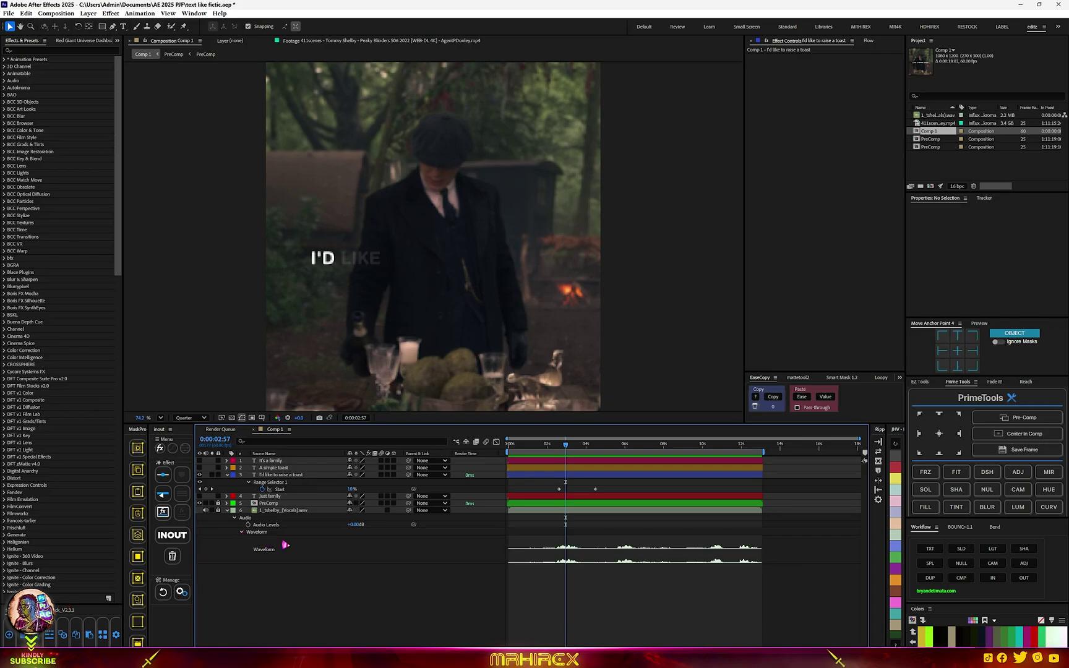
Align the Range Selector Start keyframes with the spoken words and preview the timing.
left_click_drag(567, 446, 557, 445)
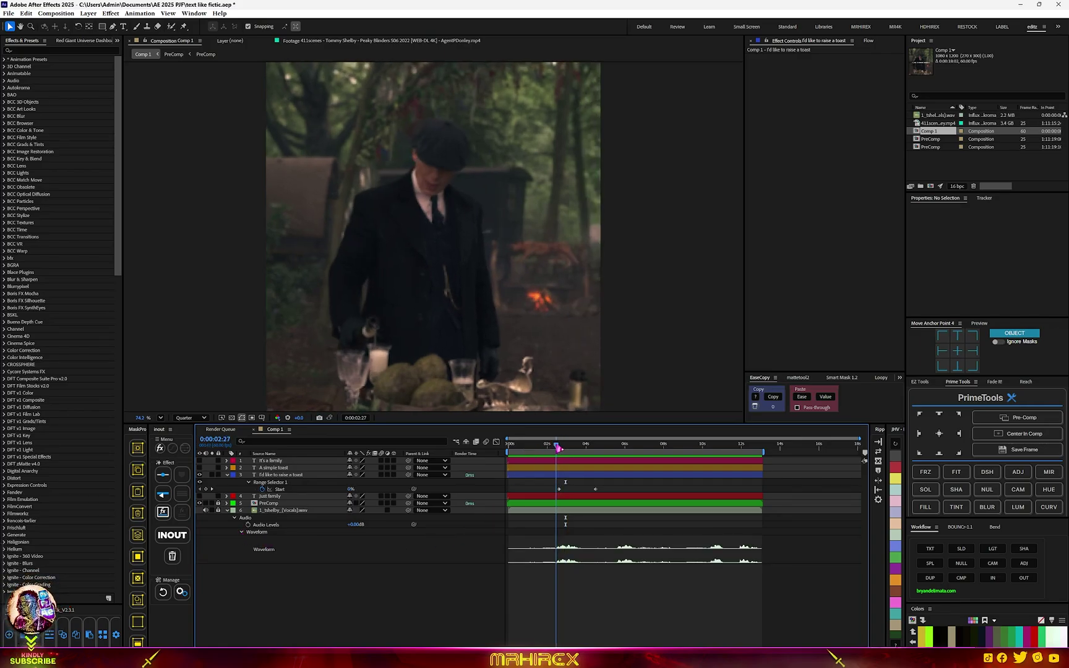
key("equal")
left_click_drag(681, 485, 561, 494)
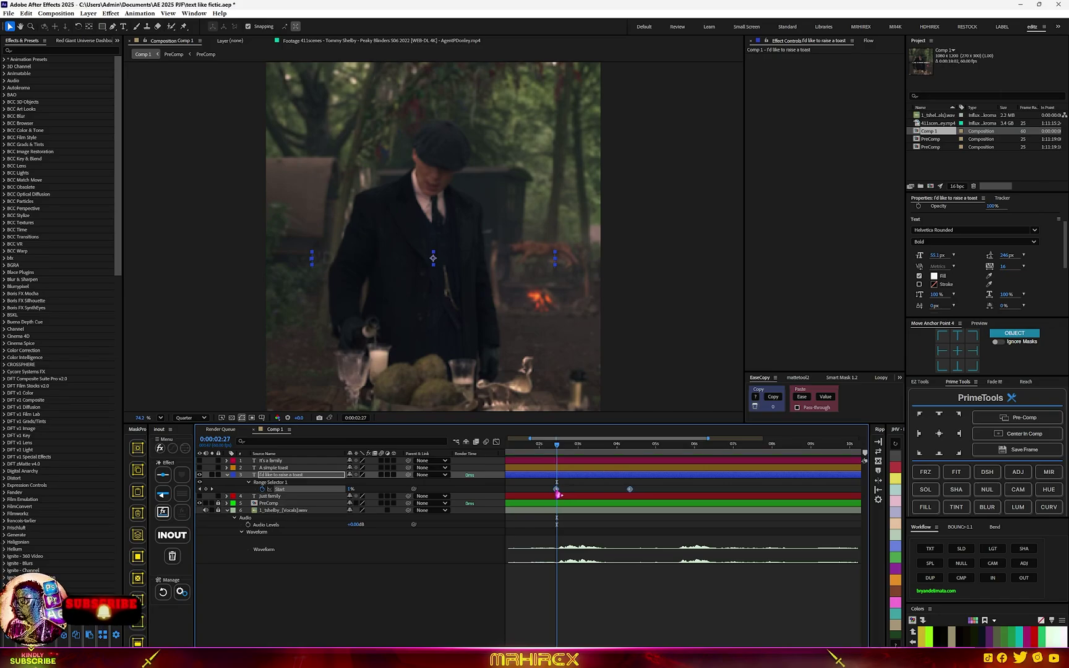
key("space")
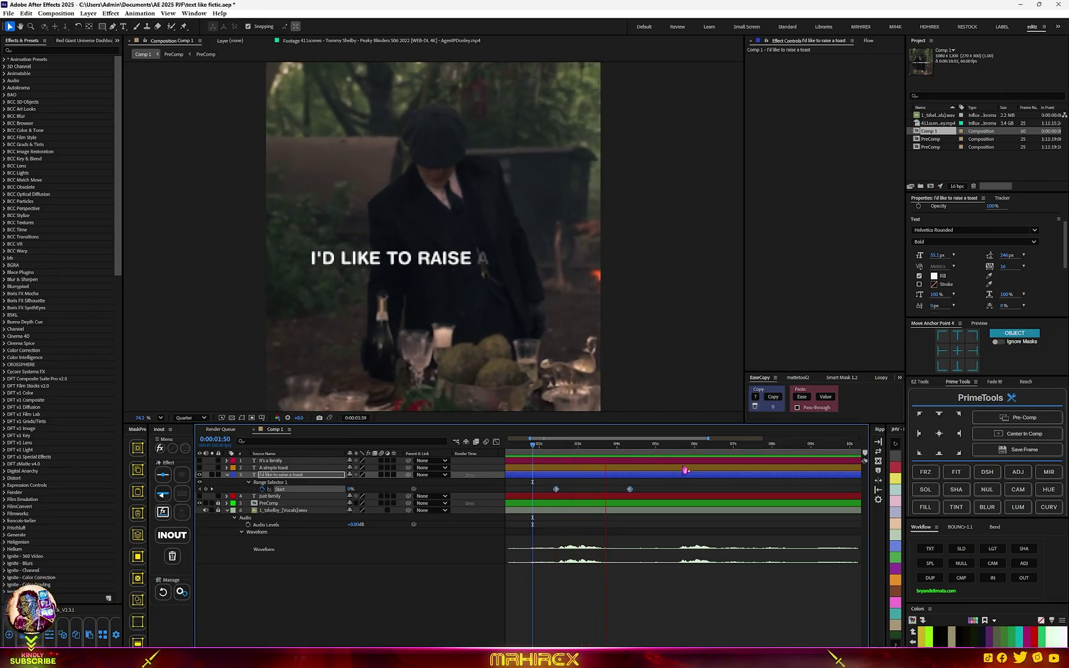
key("space")
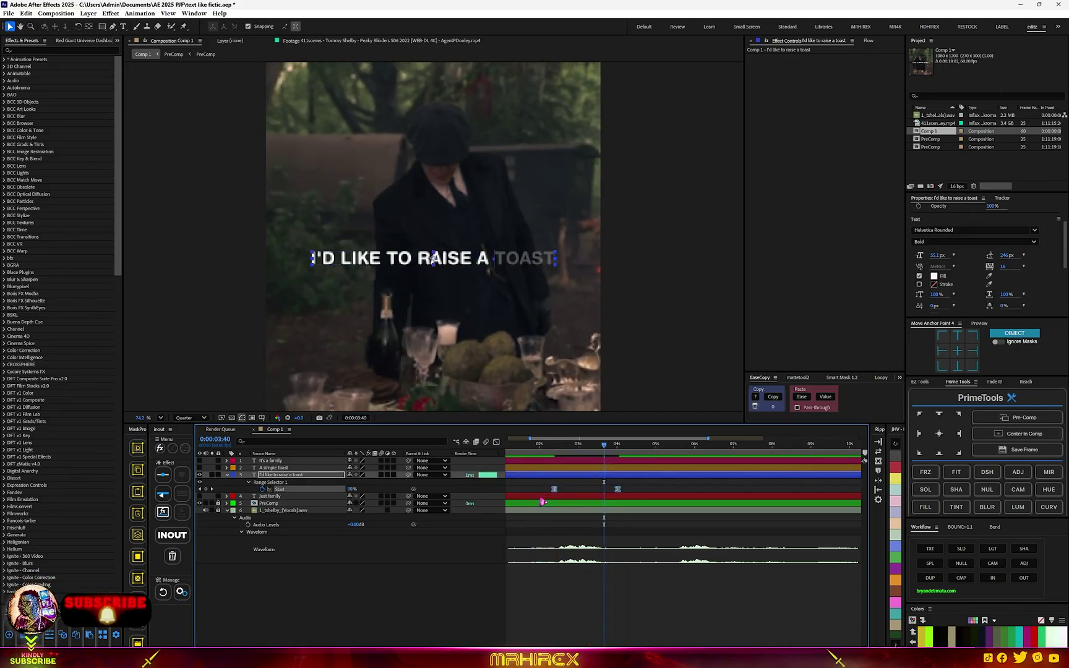
left_click(523, 445)
key("space")
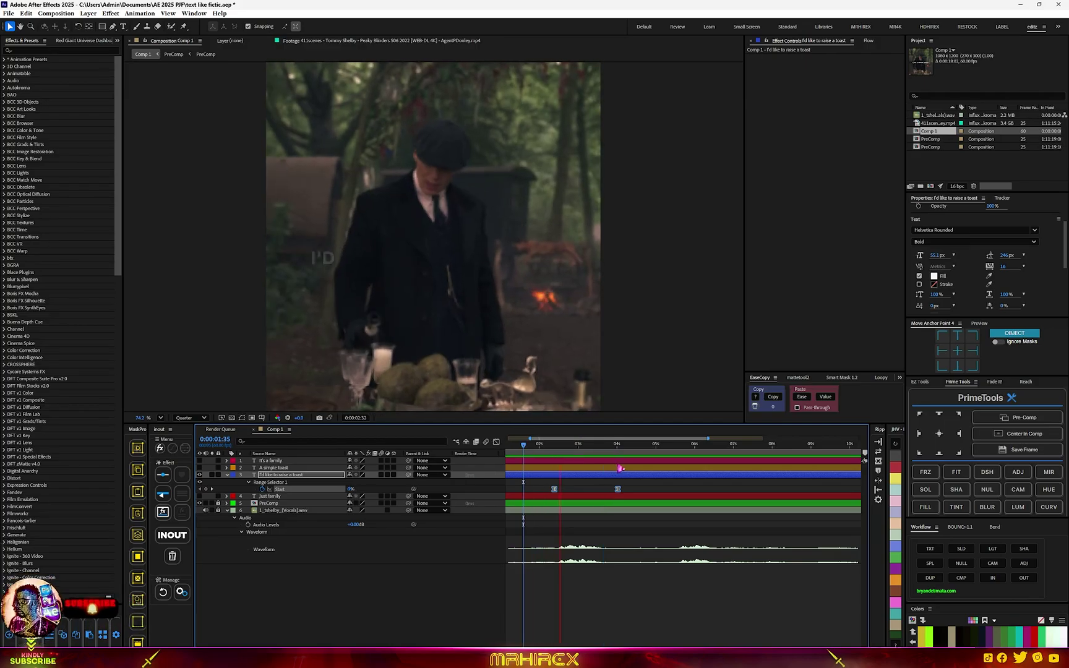
left_click_drag(617, 489, 606, 489)
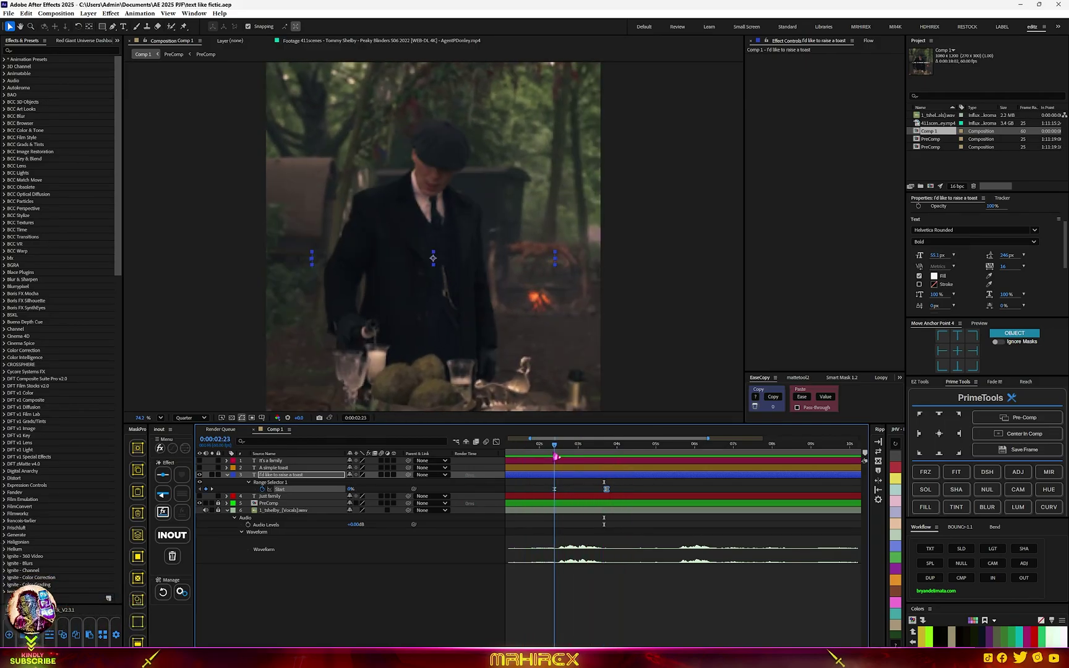
left_click(555, 476)
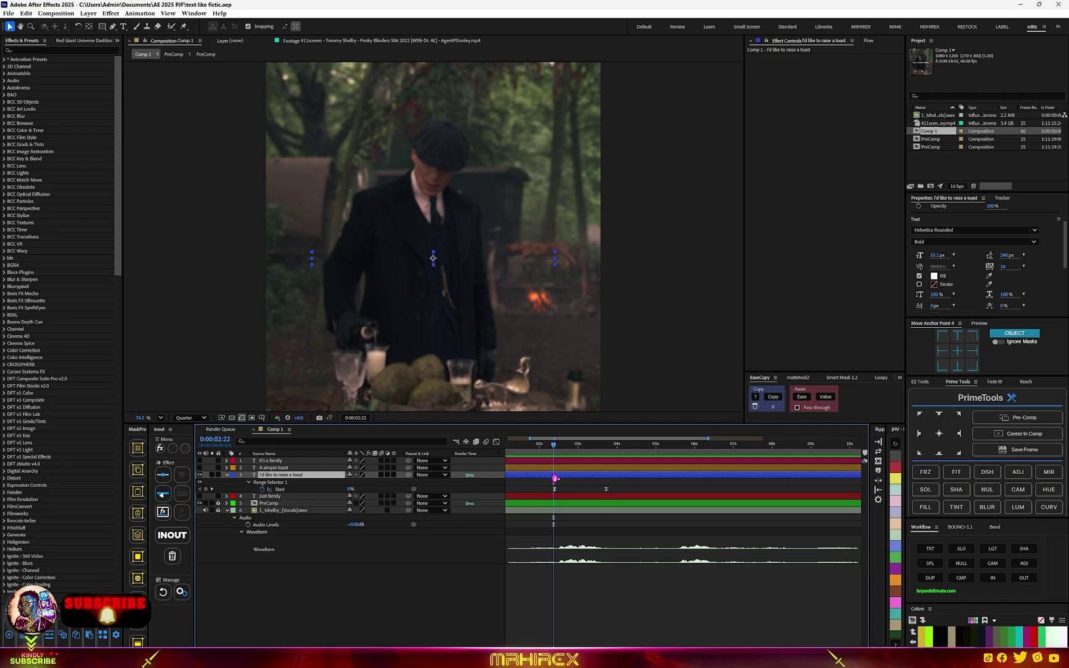
key("p")
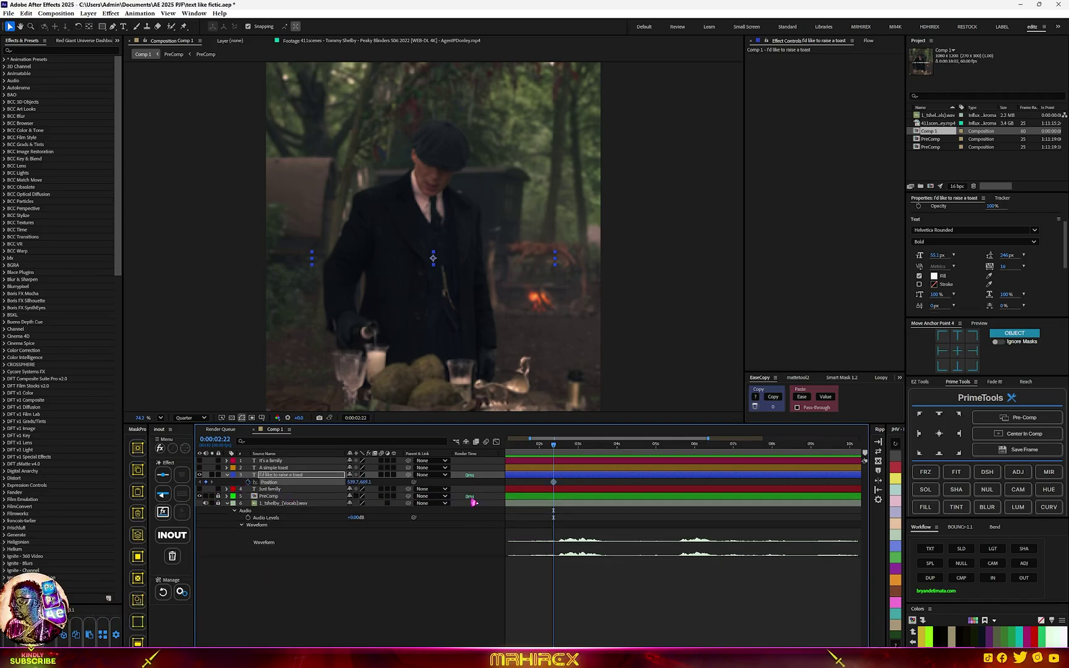
Keyframe the caption's Position from a higher start so it drifts down into place.
key("u")
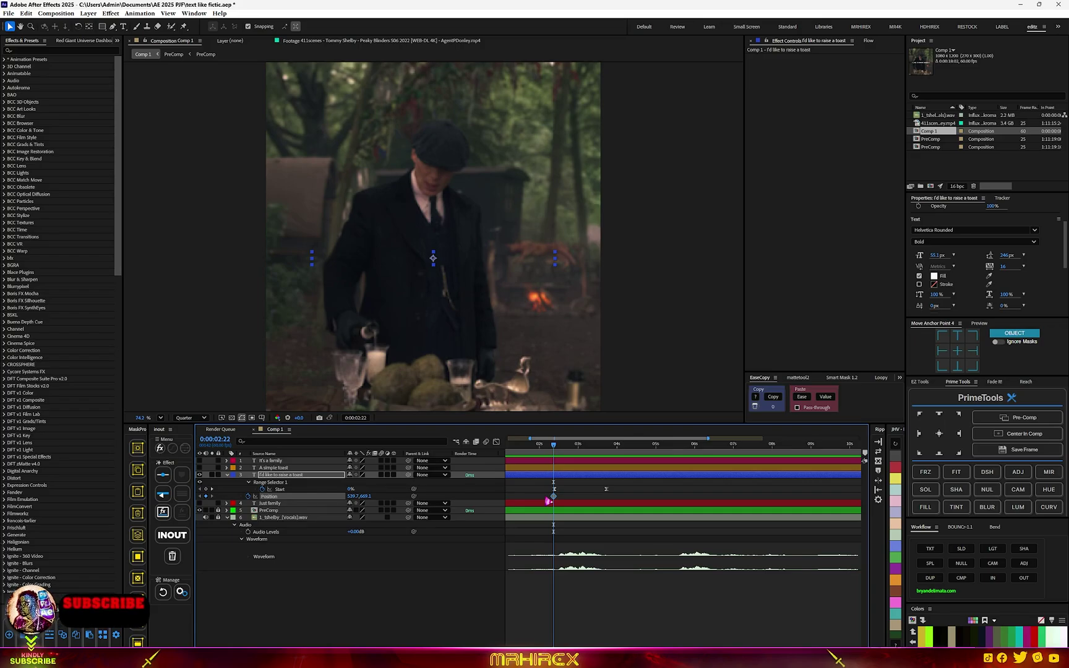
scroll(547, 502, "up", 3)
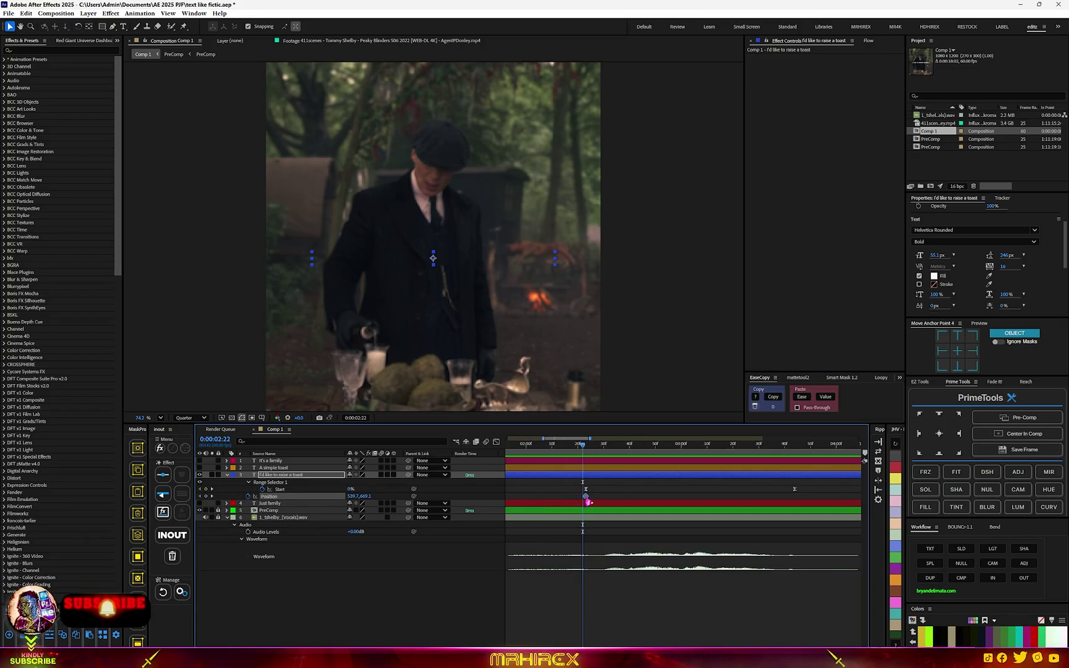
left_click_drag(579, 451, 539, 453)
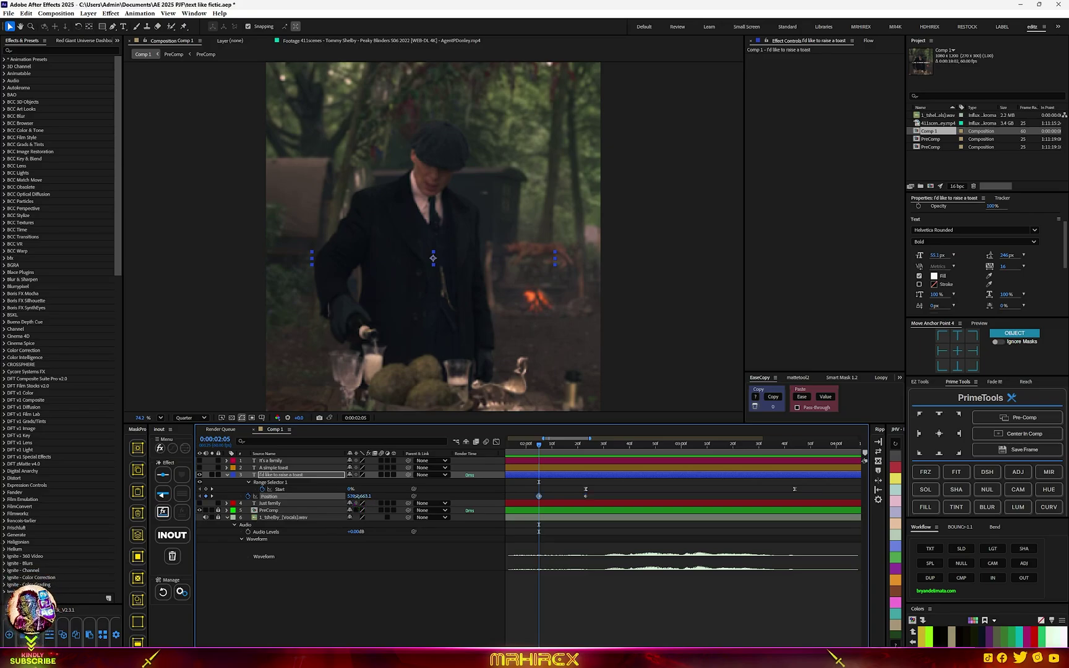
left_click_drag(362, 496, 325, 489)
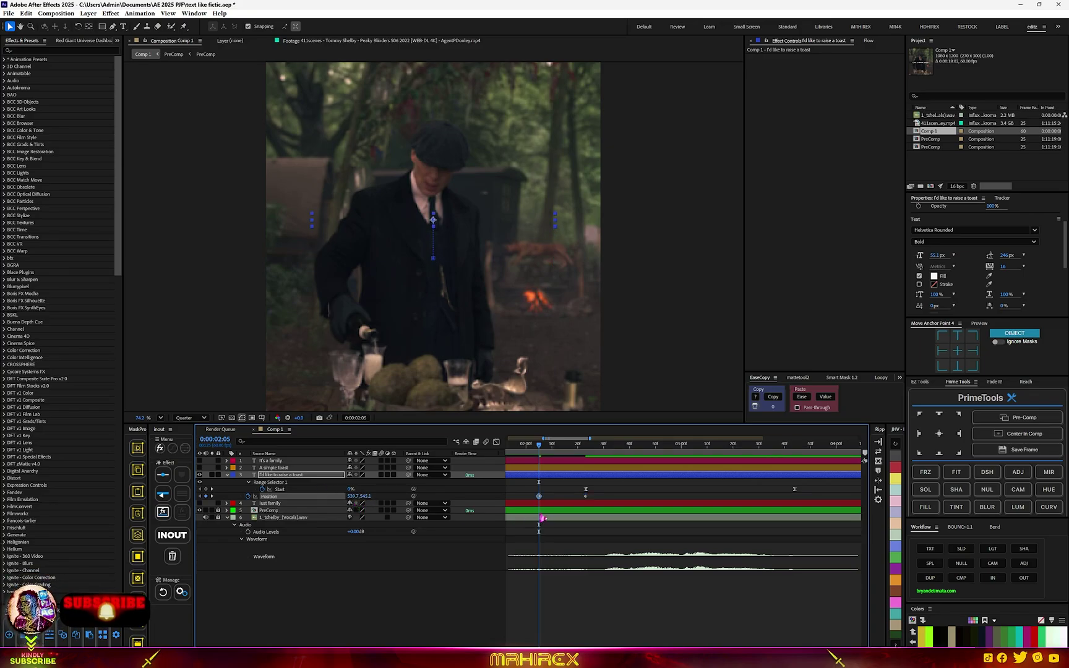
left_click(609, 499)
left_click_drag(586, 497, 594, 497)
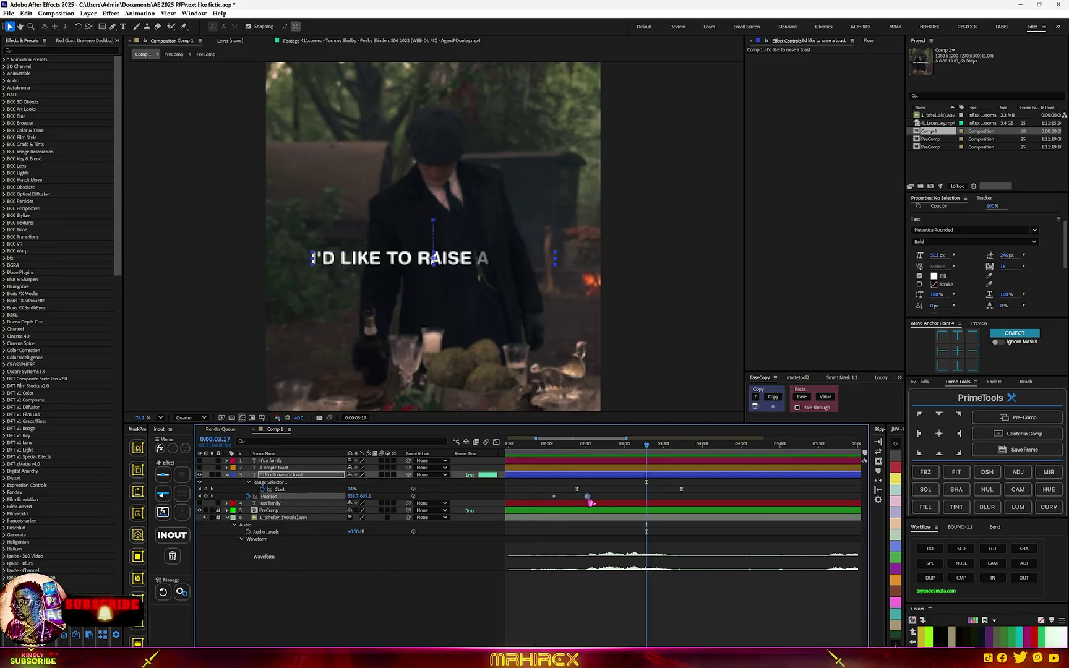
left_click_drag(588, 497, 630, 497)
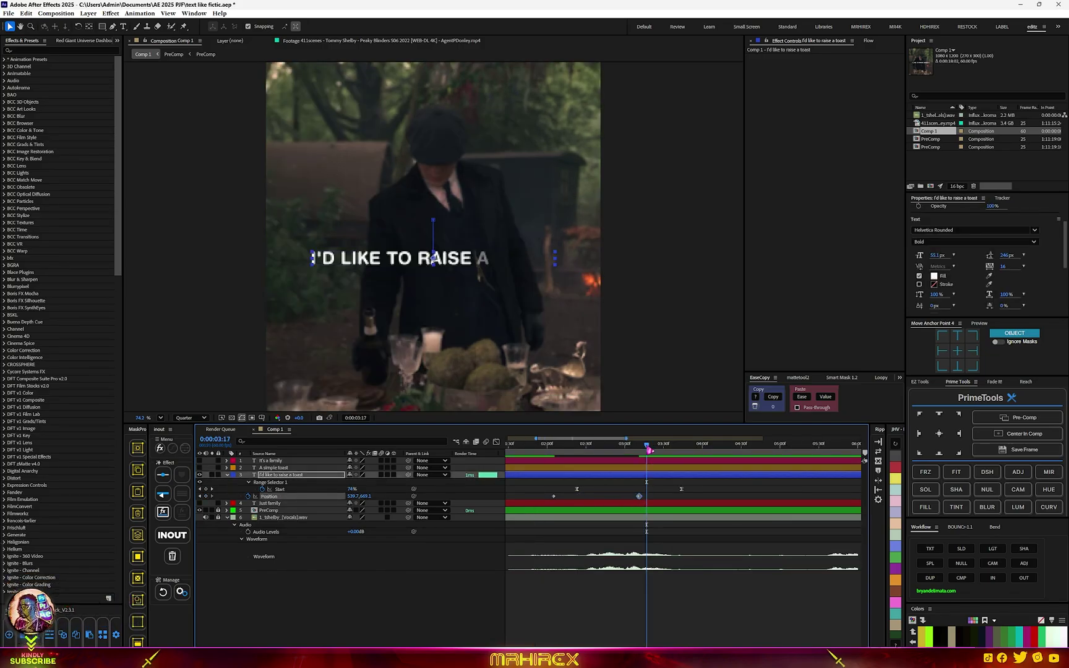
left_click(520, 453)
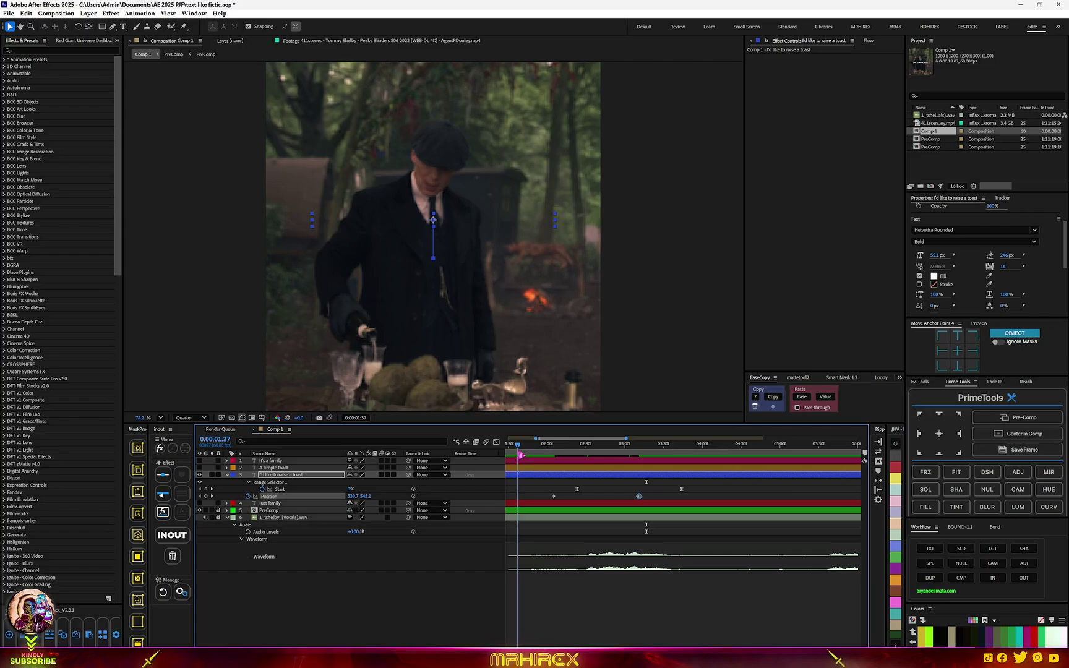
Retime the Position keyframes to match the fade-in and preview the slide.
key("minus")
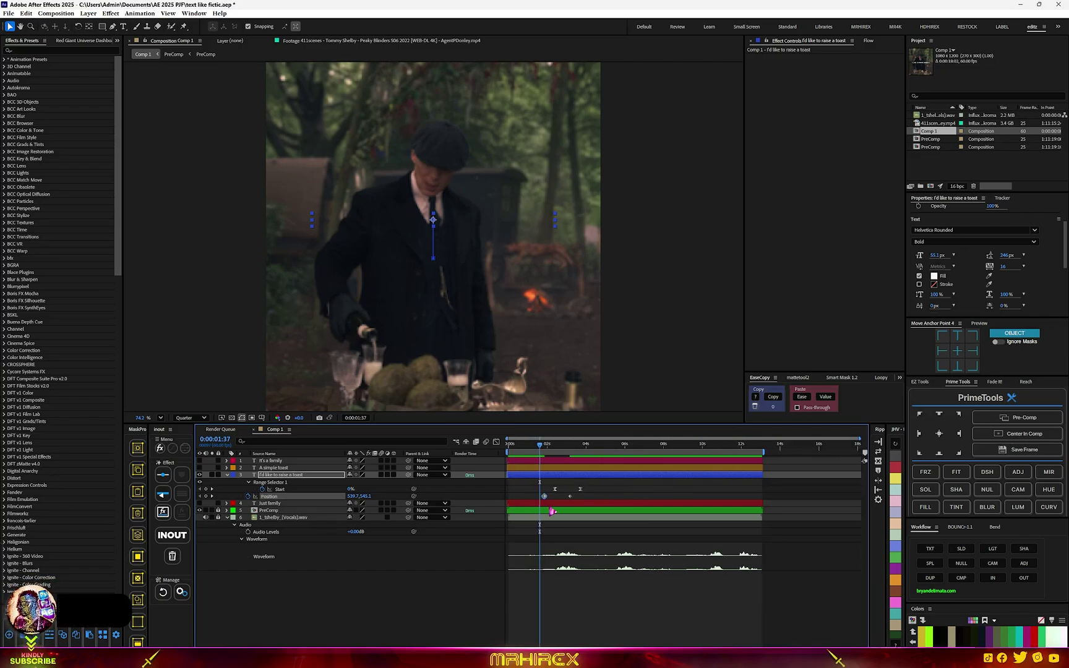
key("minus")
key("space")
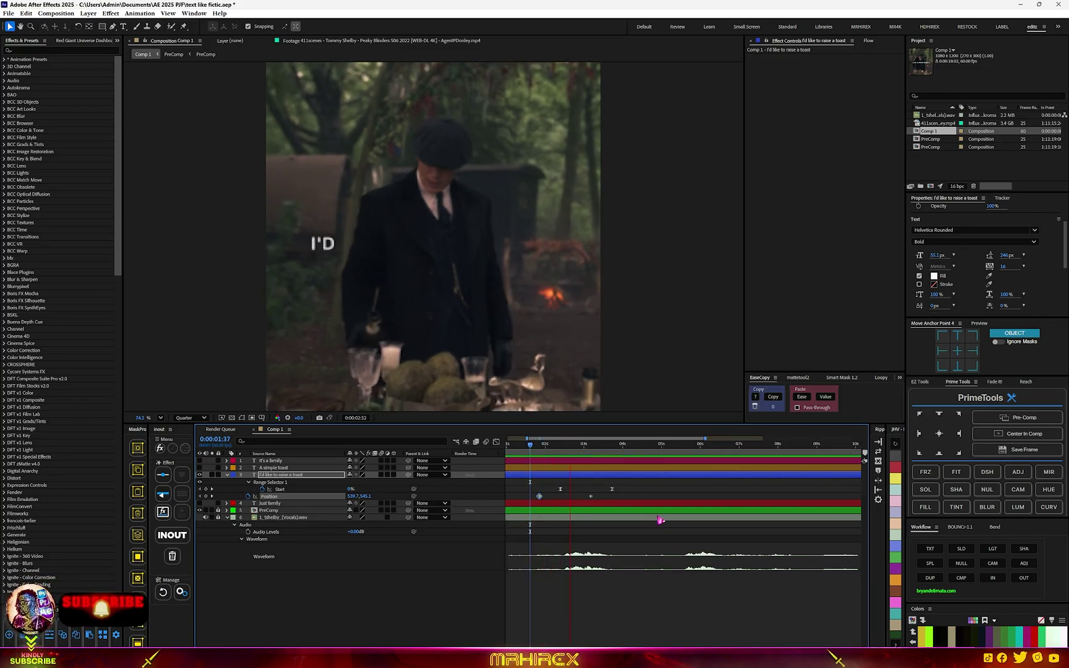
left_click(631, 499)
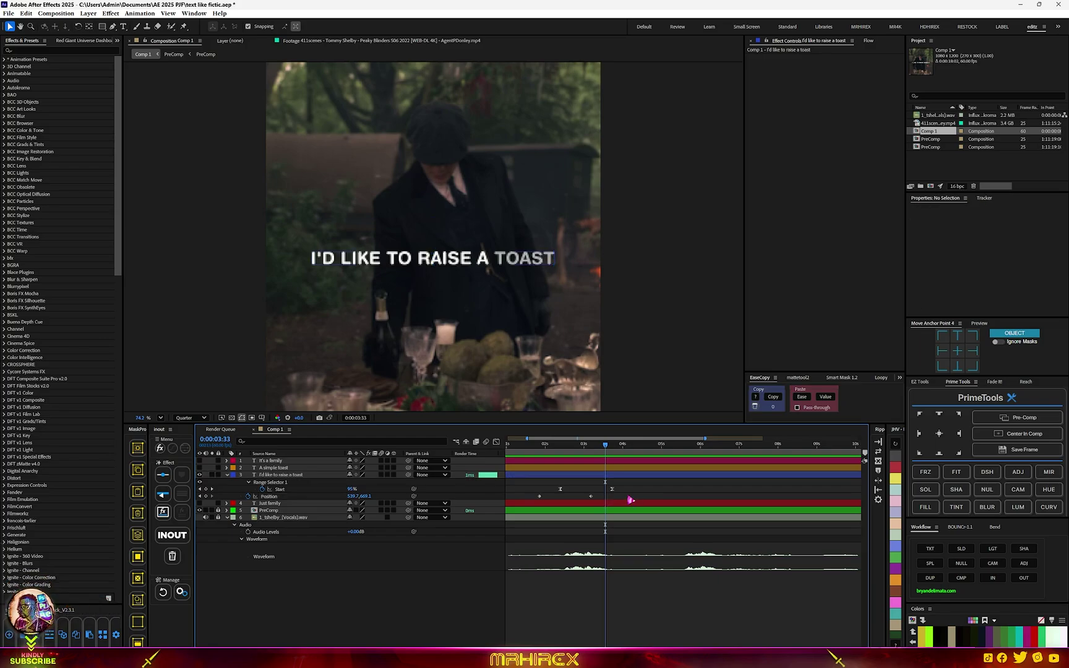
left_click_drag(591, 497, 637, 497)
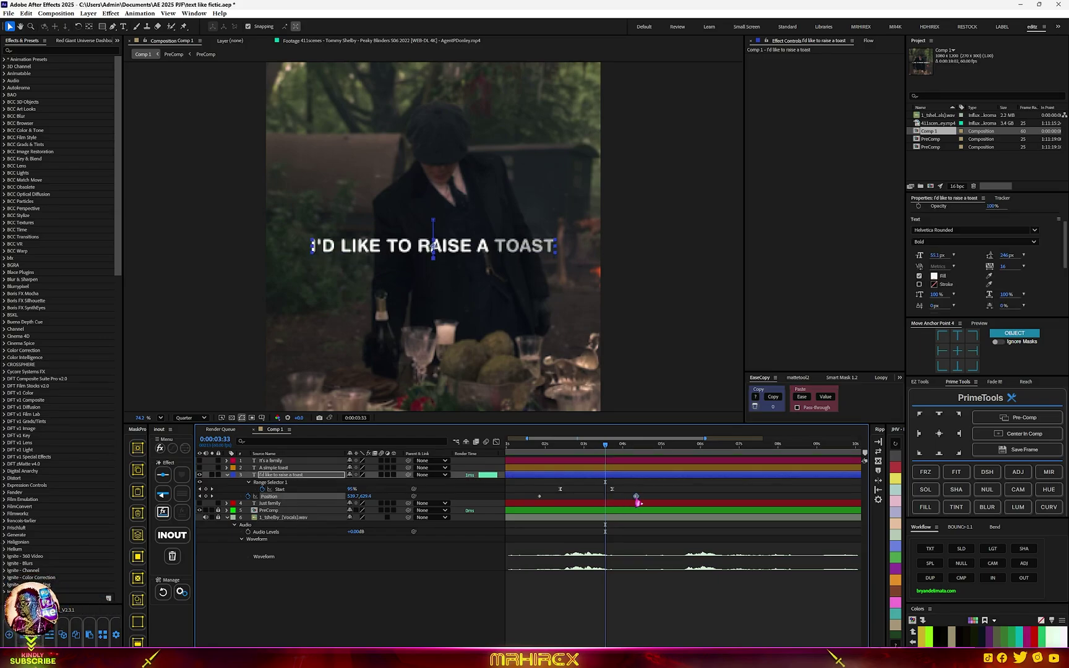
left_click(528, 453)
left_click_drag(541, 497, 529, 497)
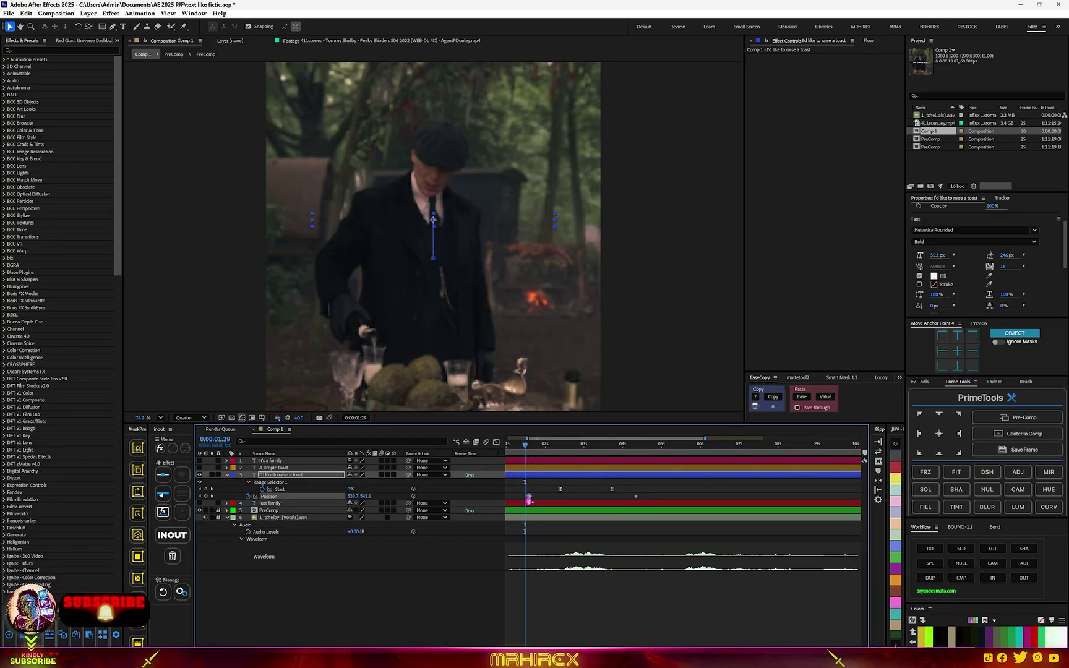
key("space")
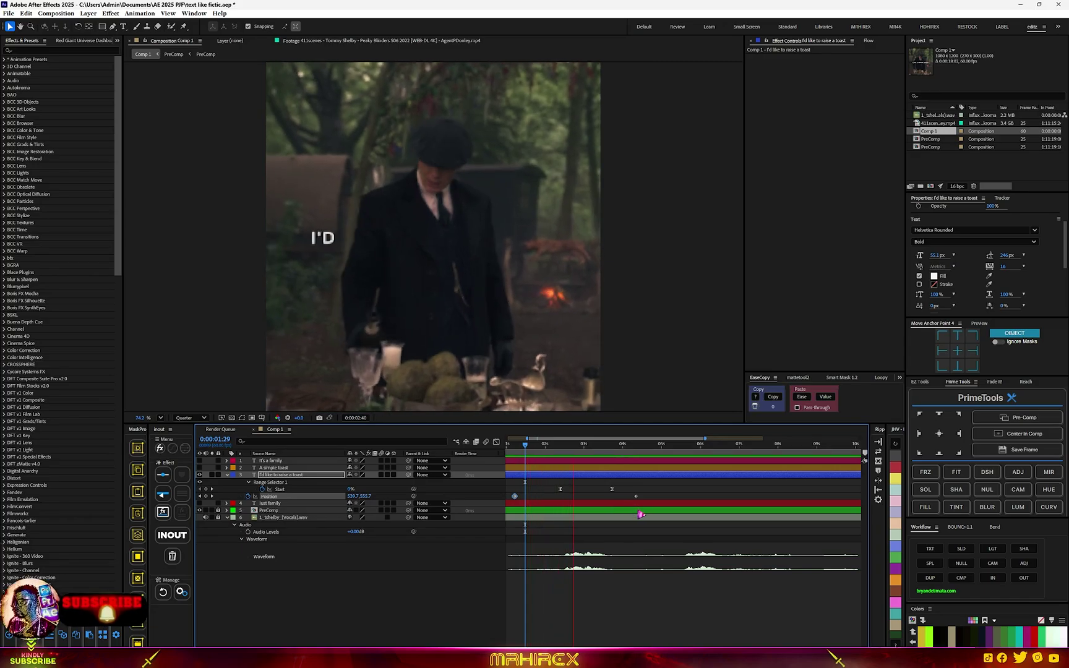
key("space")
Apply a cubic ease in Flow to the Position and fade Start keyframes.
left_click_drag(692, 494, 529, 520)
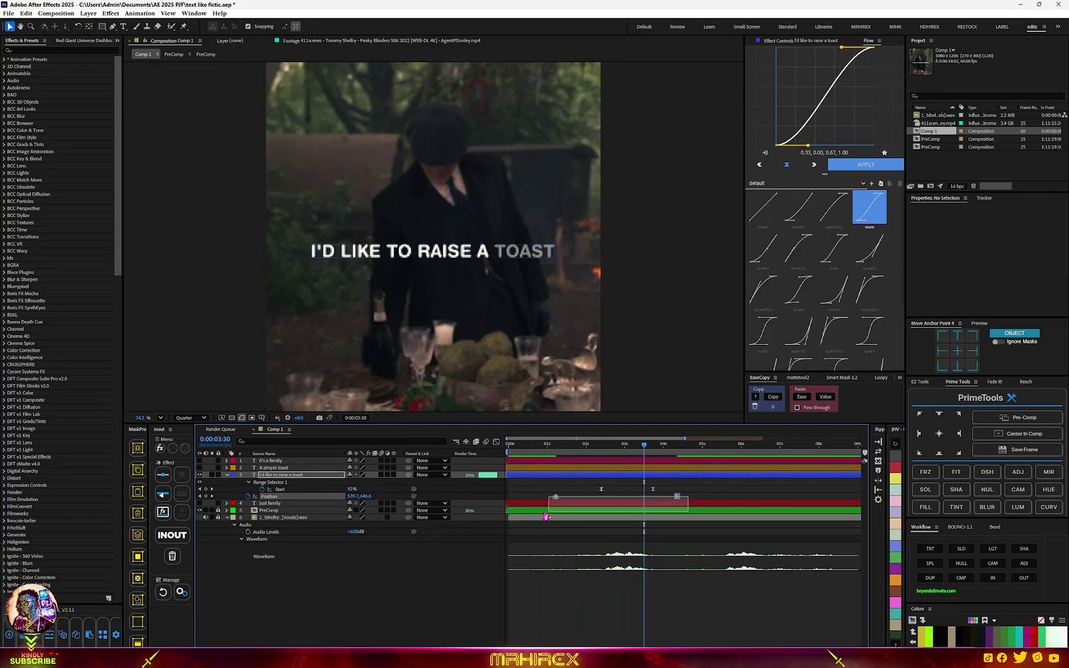
left_click(872, 166)
left_click_drag(674, 484, 595, 500)
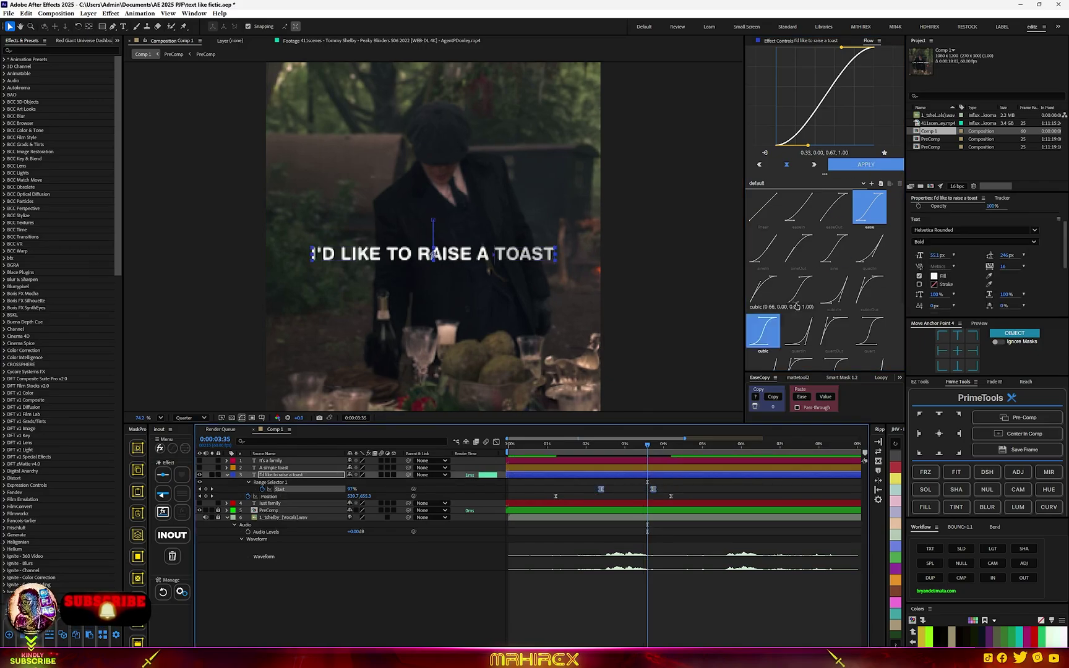
left_click(867, 164)
left_click_drag(648, 444, 623, 446)
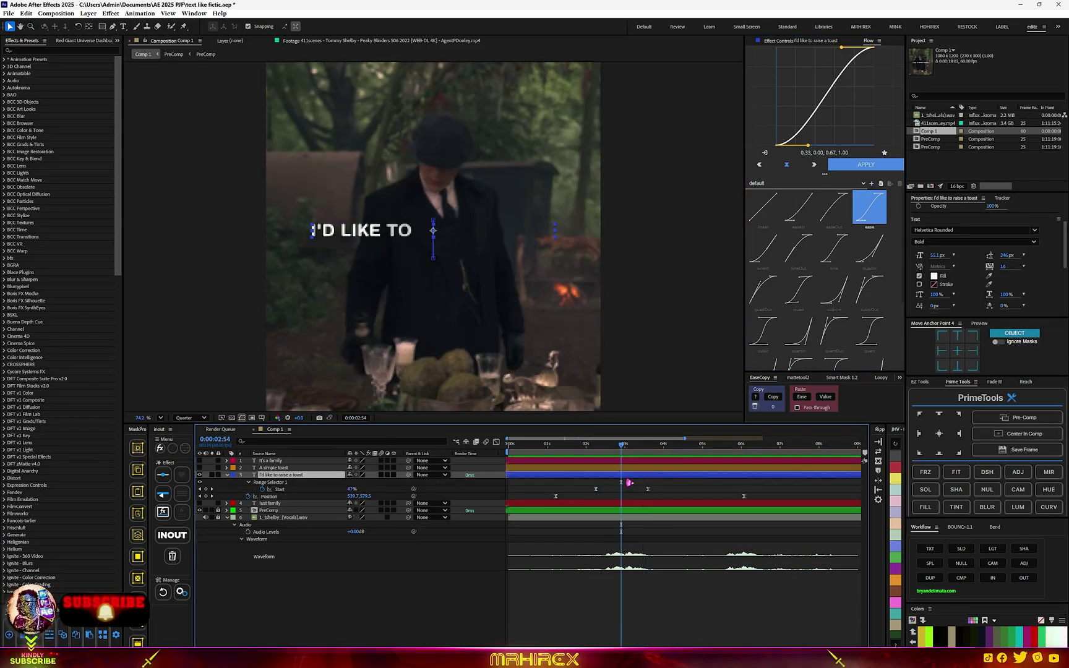
Apply the Fade Out By Character preset to the toast caption.
key("ctrl+space")
type("fade")
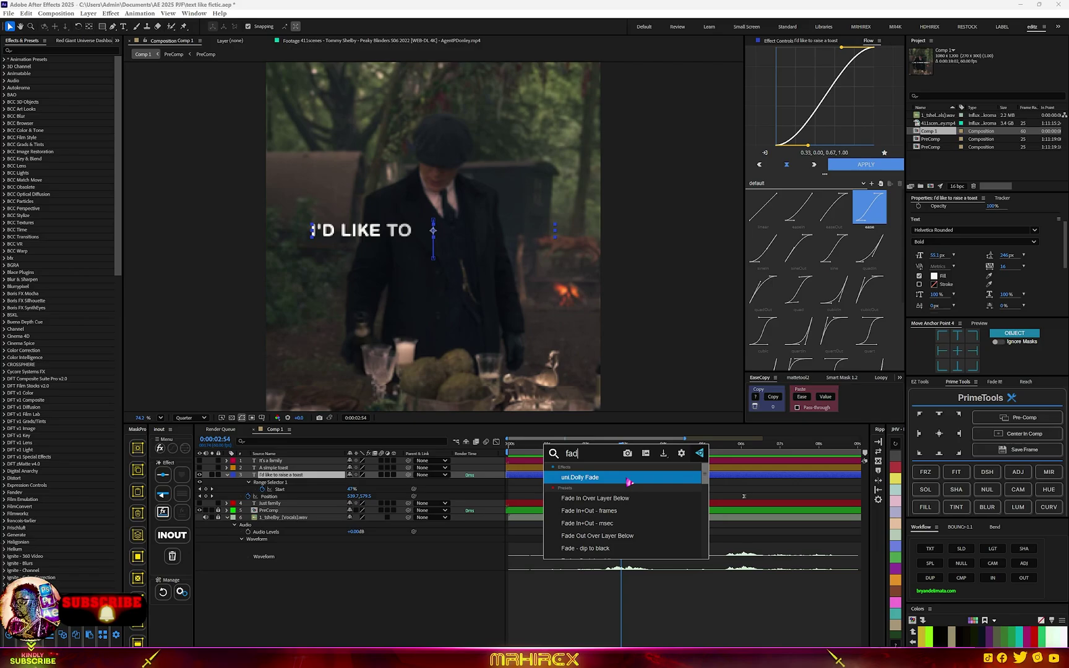
scroll(623, 519, "down", 3)
scroll(630, 526, "down", 3)
scroll(635, 495, "down", 3)
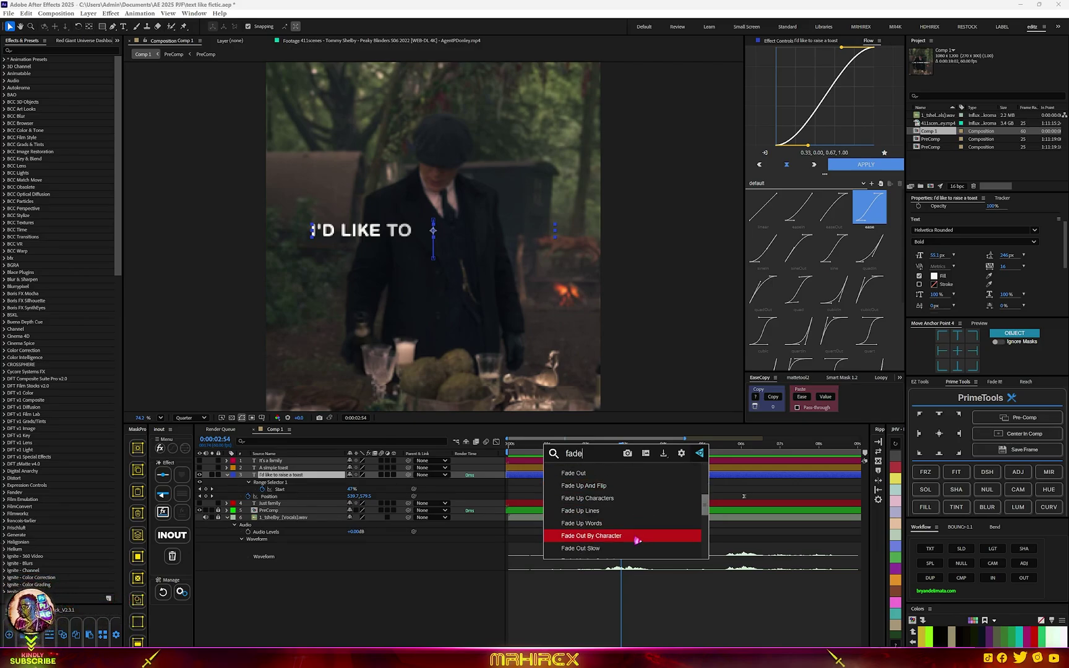
left_click(631, 536)
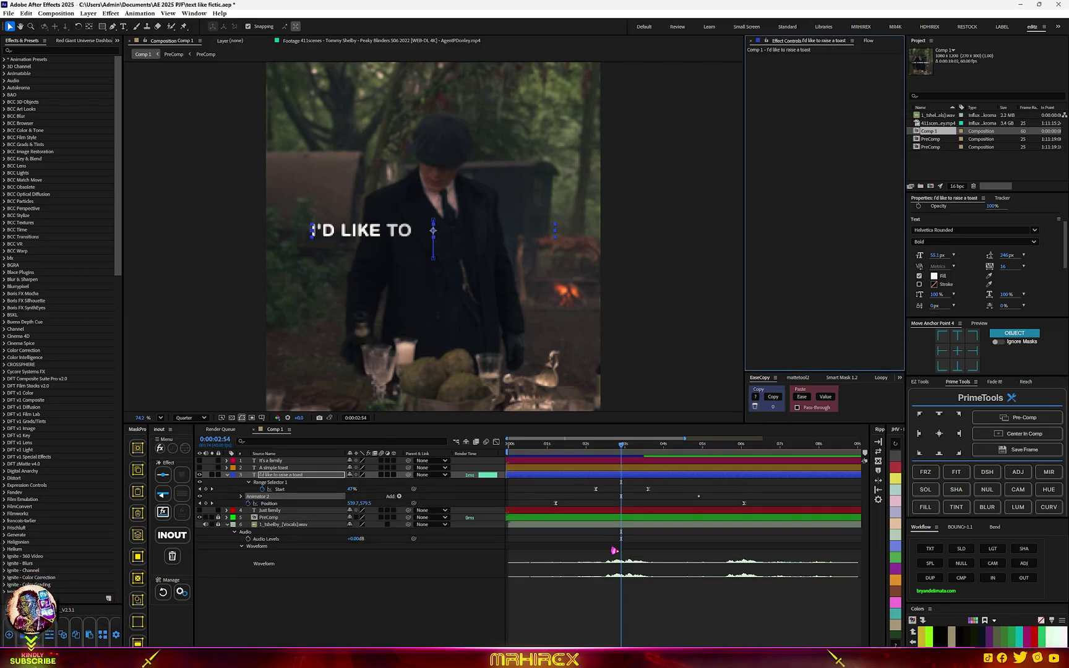
Apply a Flow ease to both Offset keyframes of the fade-out.
key("u")
key("u")
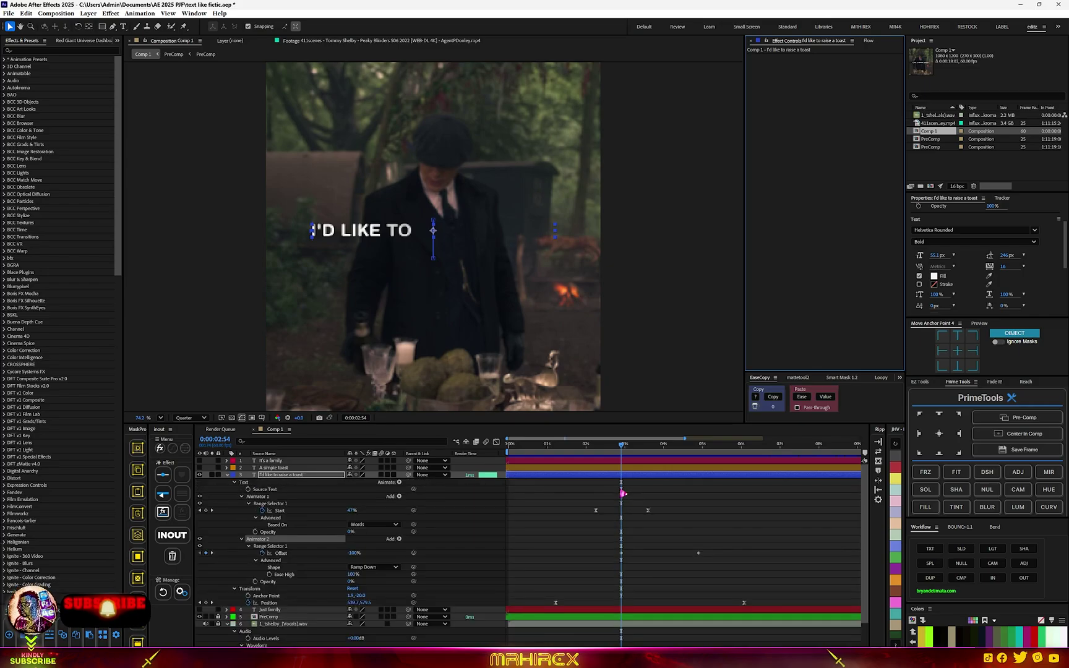
key("u")
key("u")
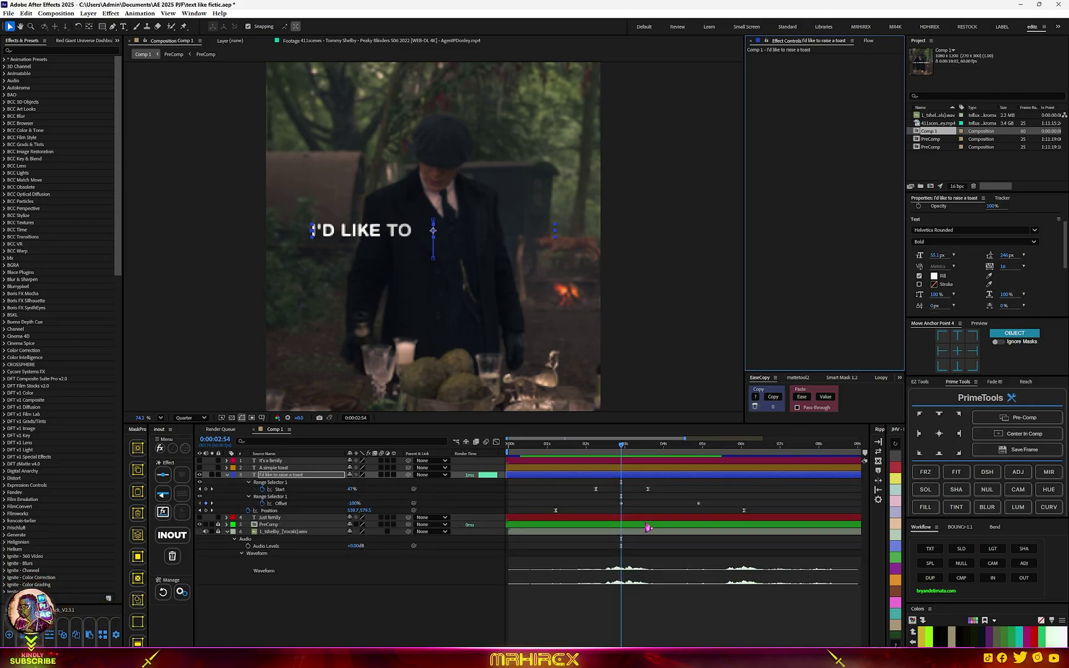
left_click_drag(718, 503, 613, 517)
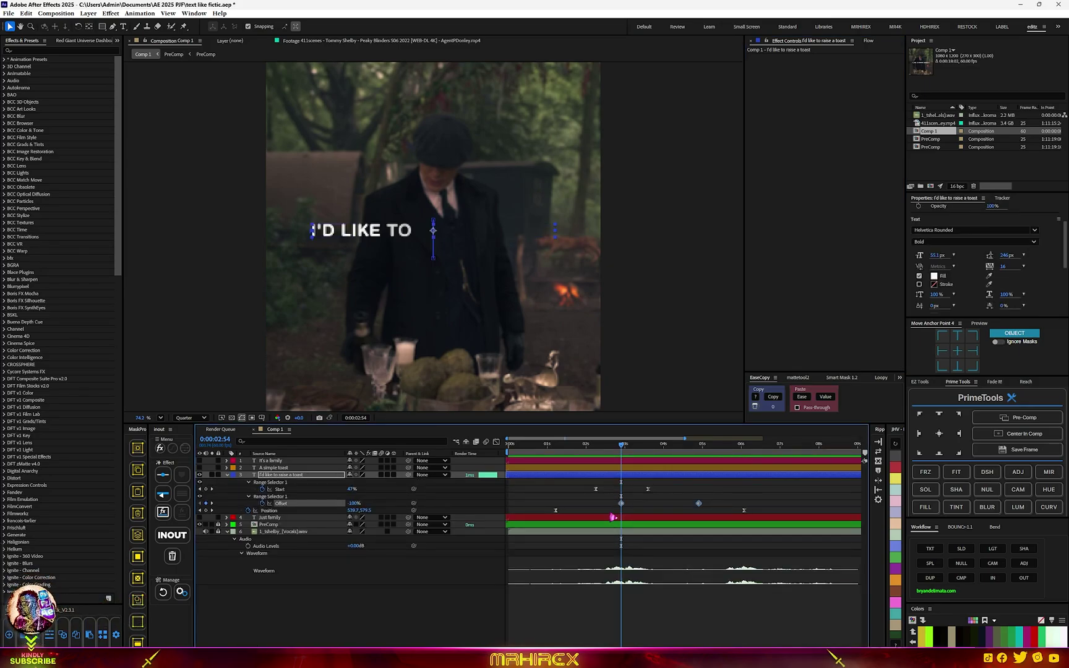
left_click(871, 41)
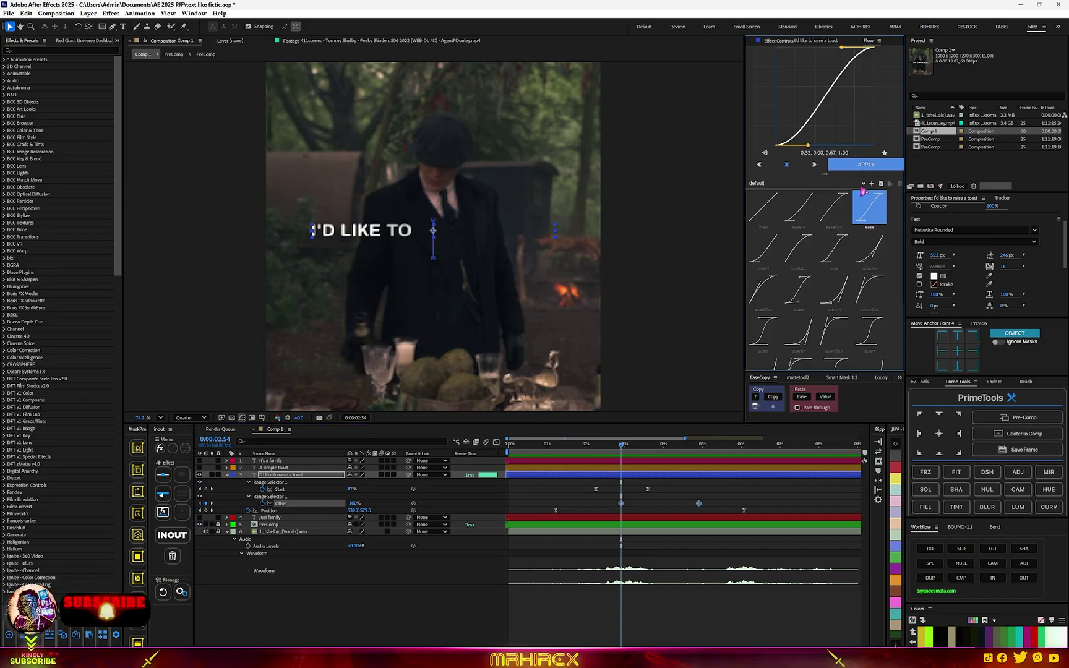
left_click(861, 167)
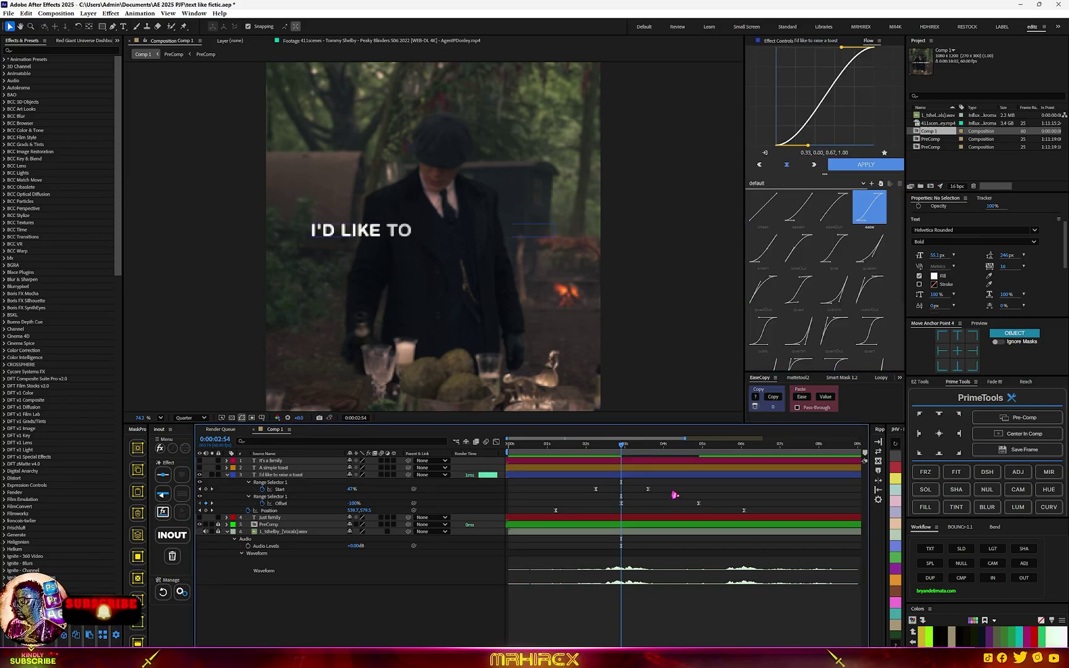
left_click(588, 613)
left_click(548, 447)
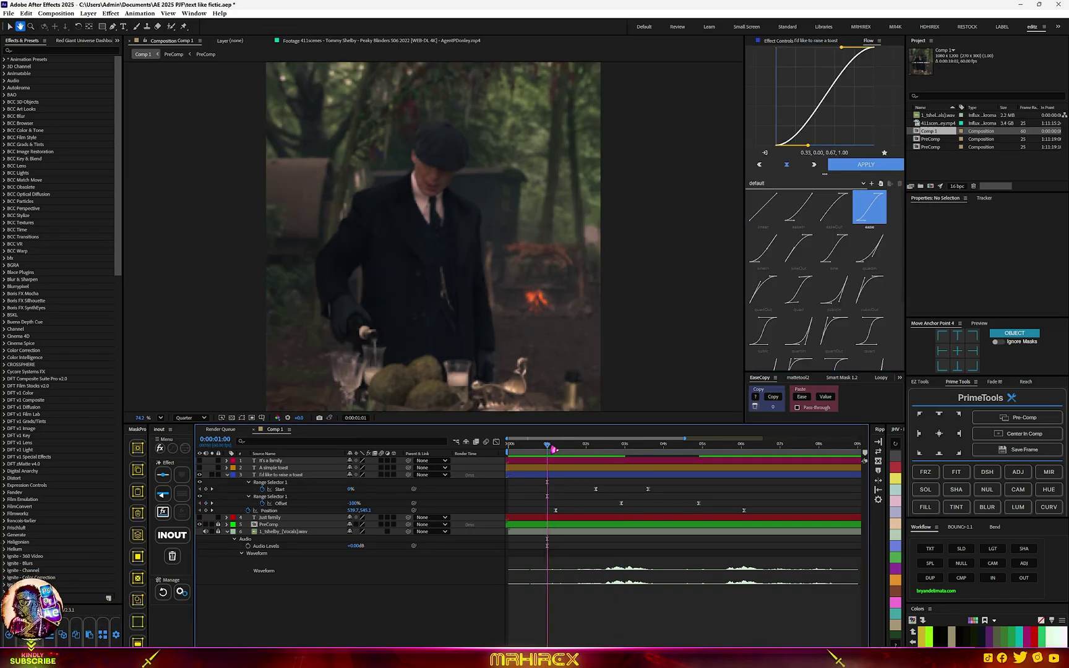
Trim the caption layer's out point to about 0:00:06:20.
left_click(675, 478)
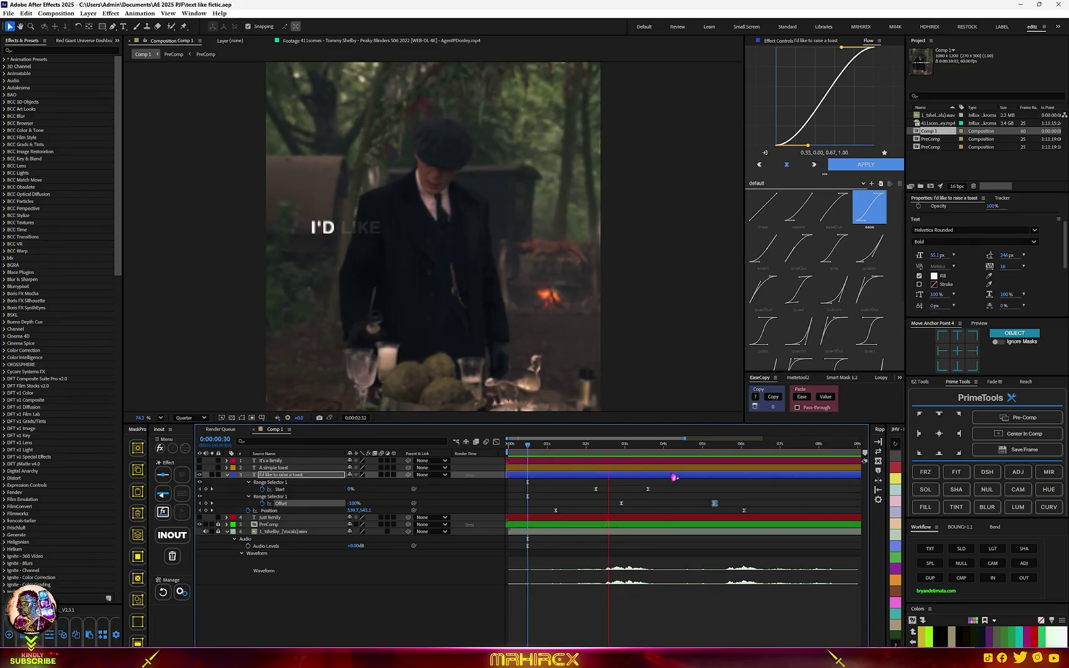
key("minus")
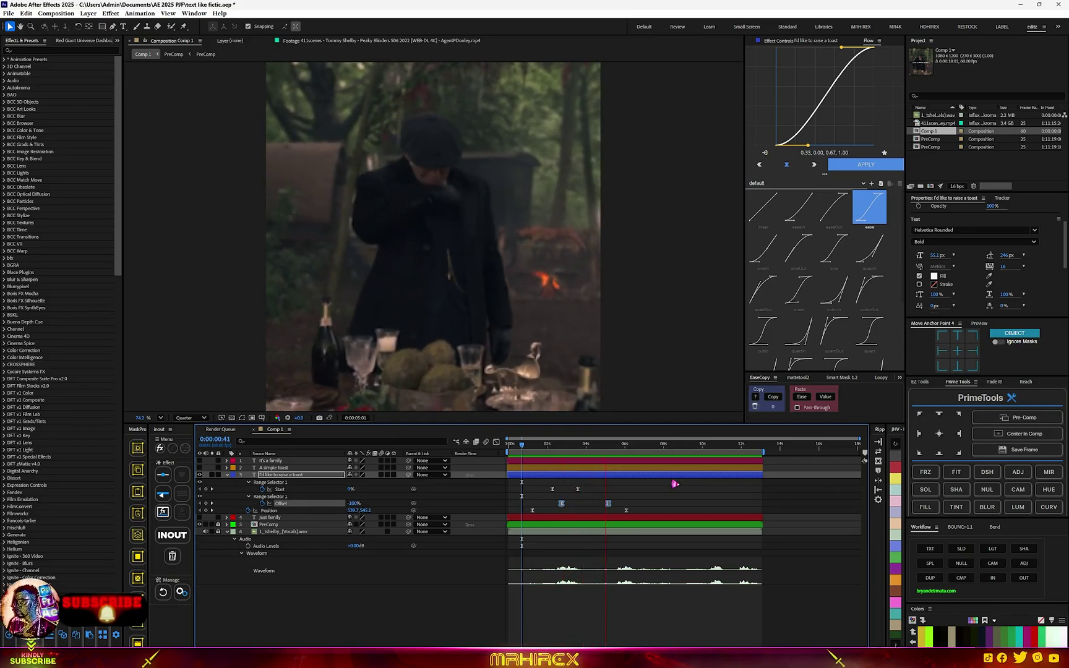
key("space")
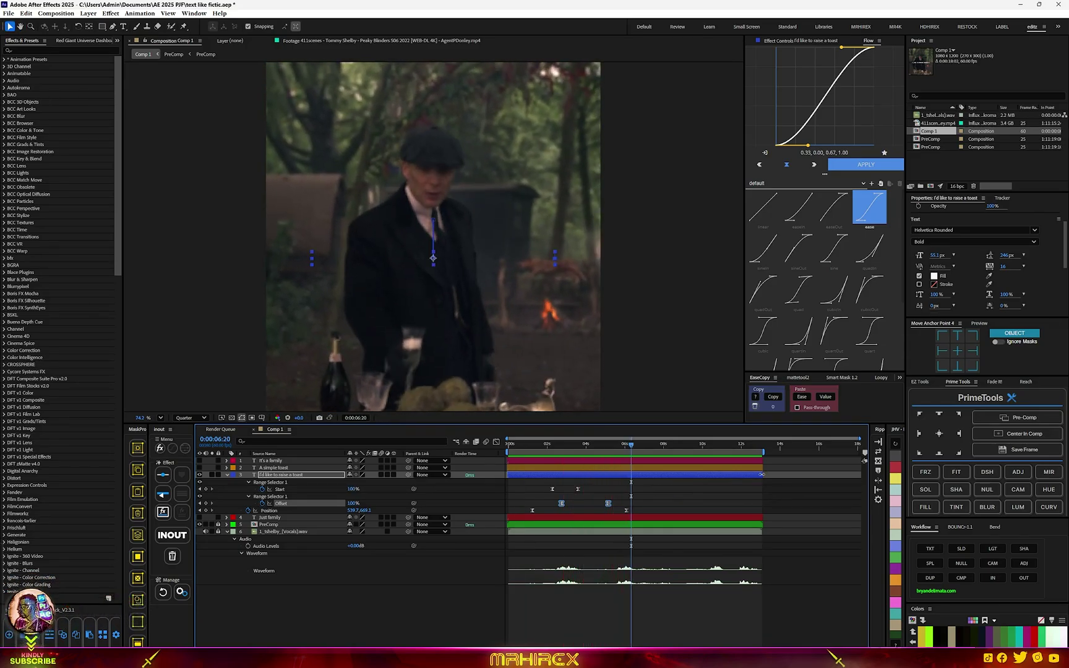
left_click_drag(762, 475, 743, 475)
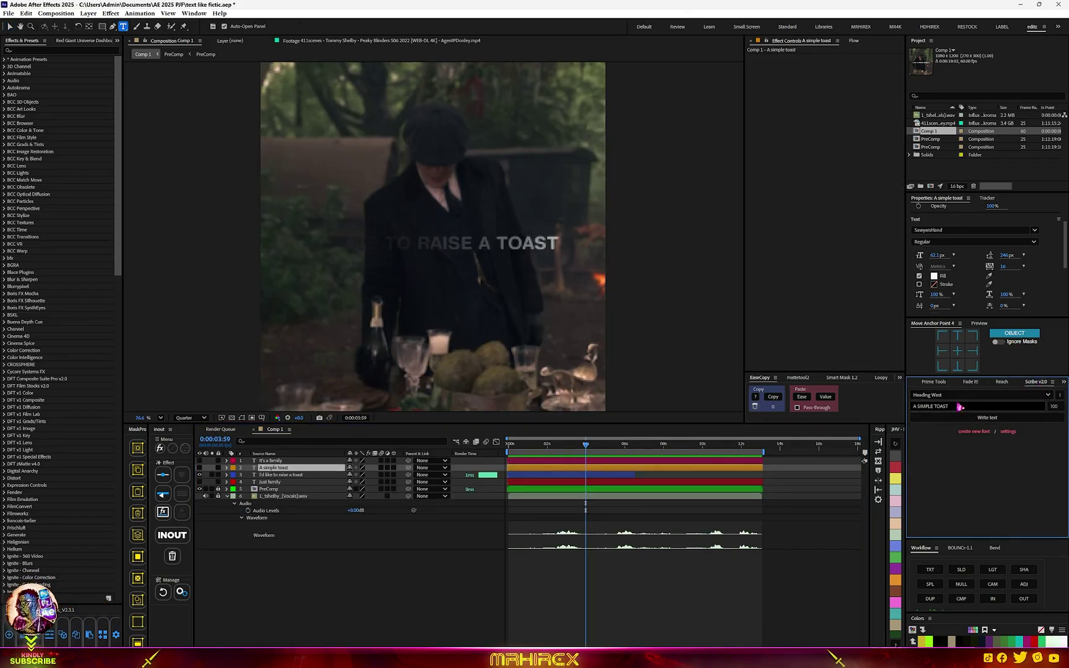
Generate 'A SIMPLE TOAST' in Delius Swash Caps with Scribe and place it below the caption.
left_click(959, 396)
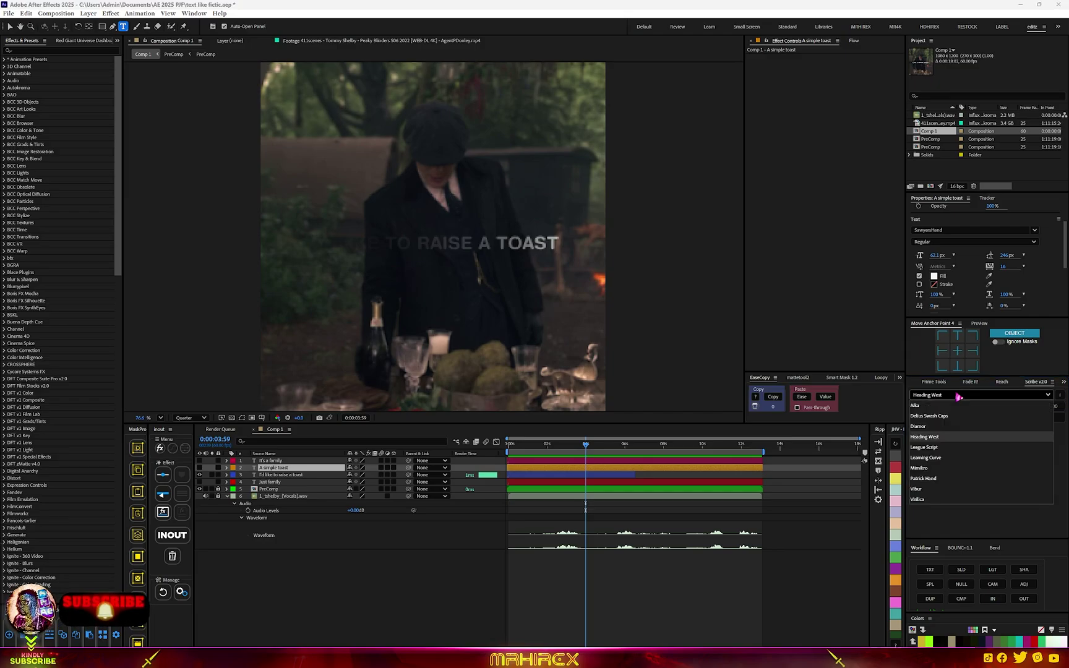
left_click(930, 416)
left_click(958, 419)
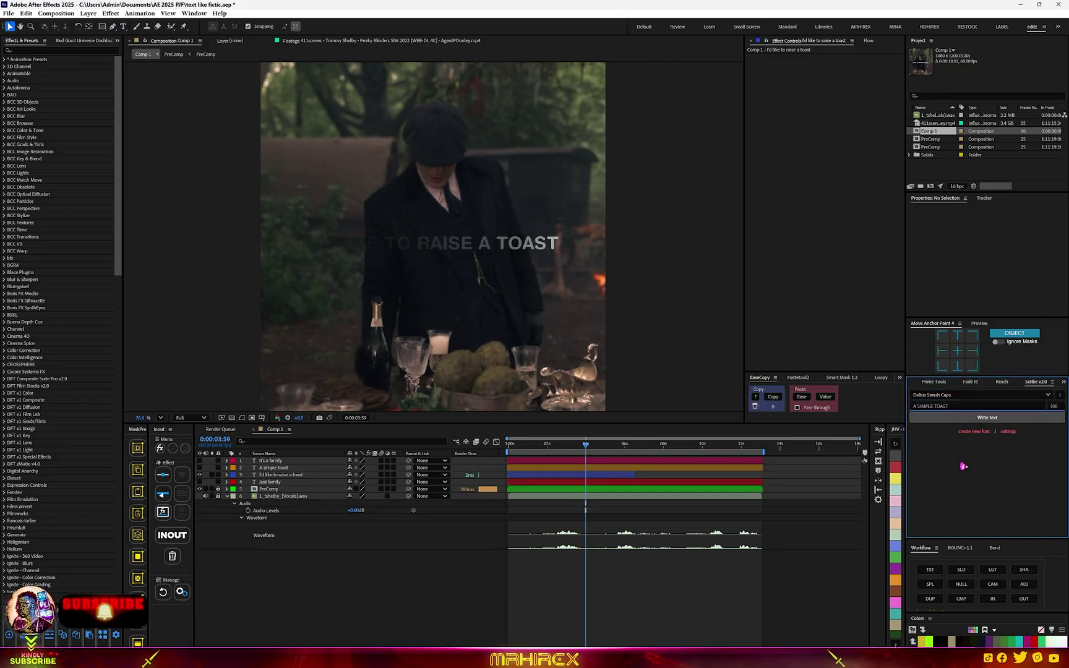
left_click_drag(486, 229, 423, 289)
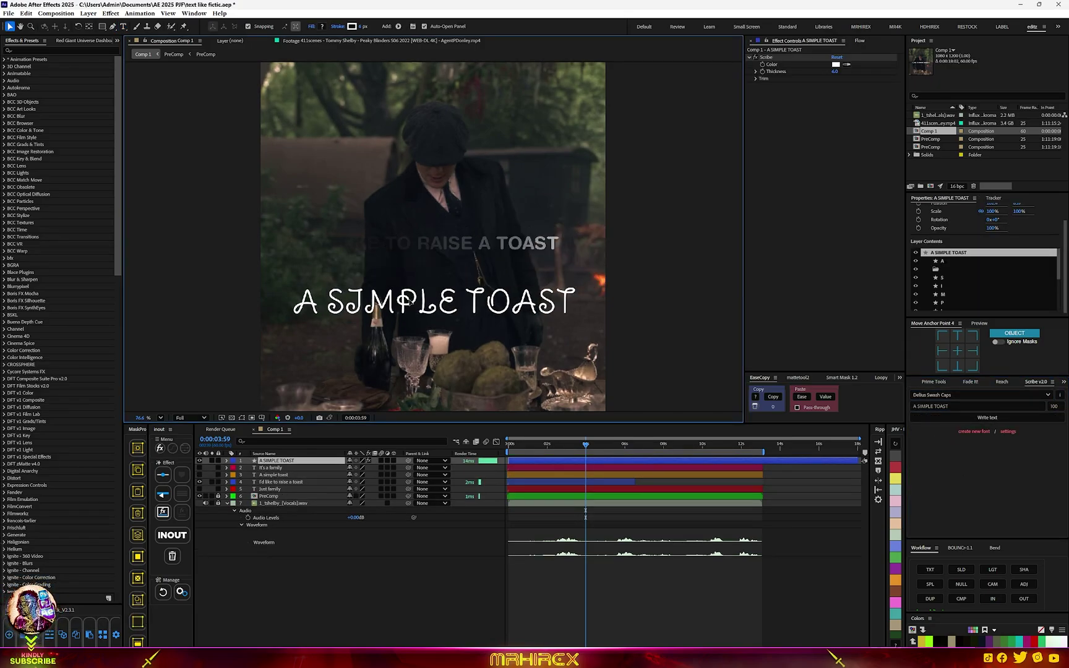
Set the title's stroke Thickness to 20 and Trim End to 0.
left_click(619, 446)
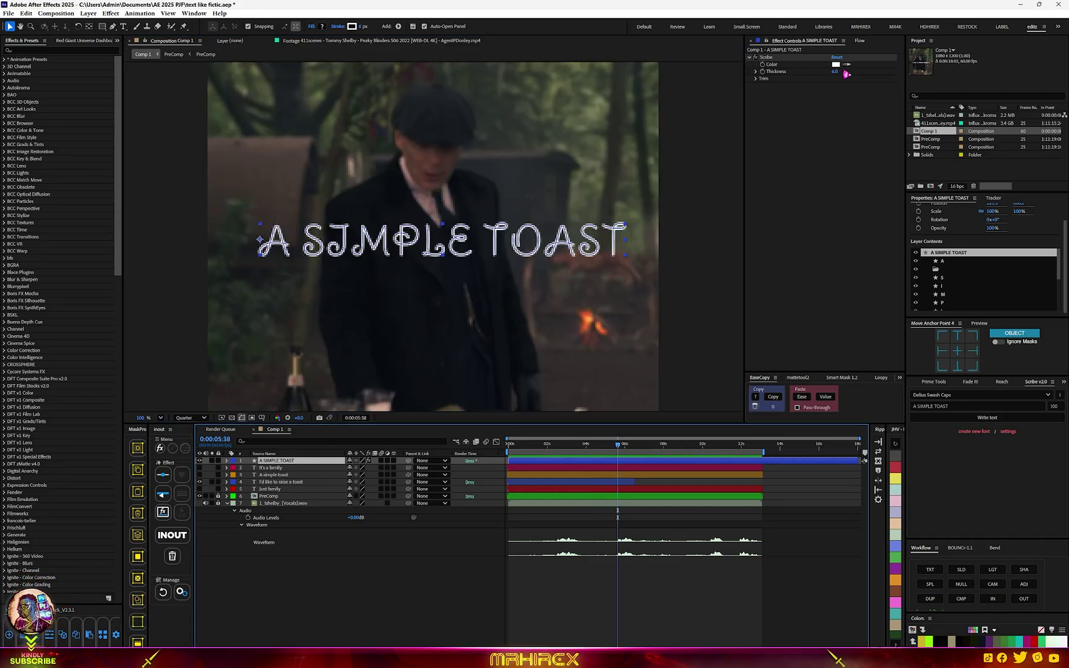
left_click_drag(846, 74, 820, 77)
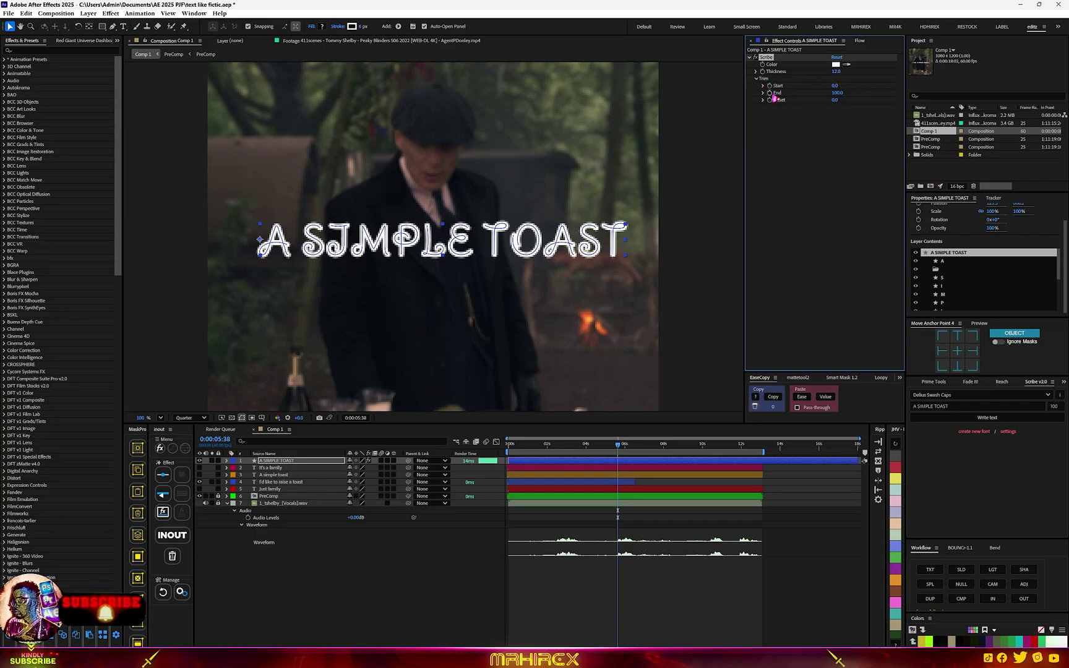
left_click_drag(838, 93, 499, 160)
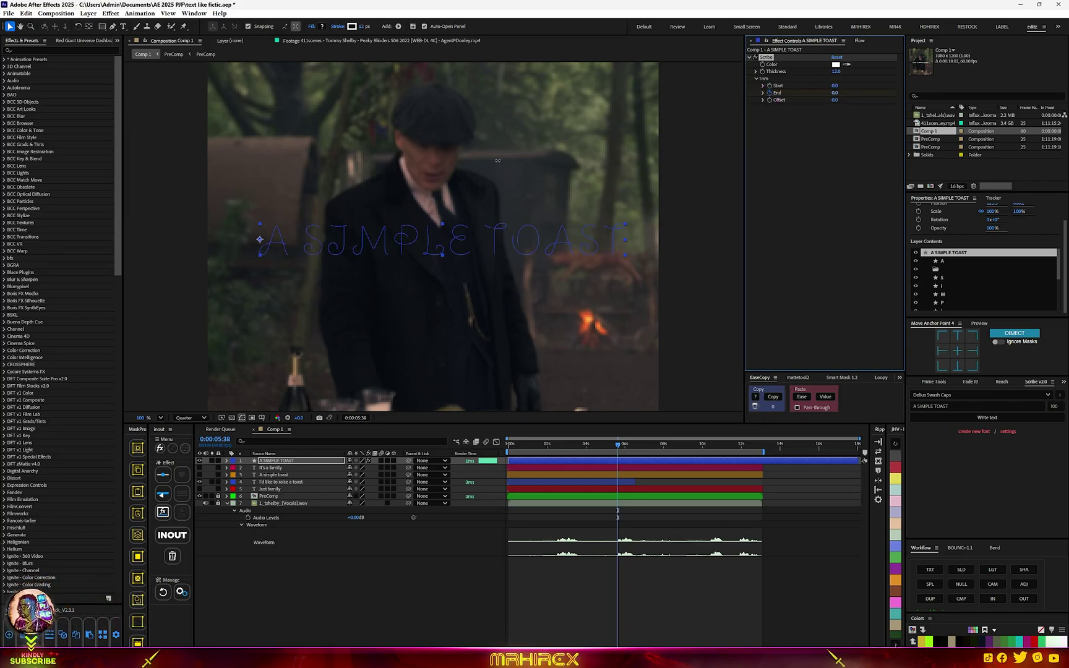
Keyframe the title's Trim End from 0 to 100 around 6.9 seconds.
key("u")
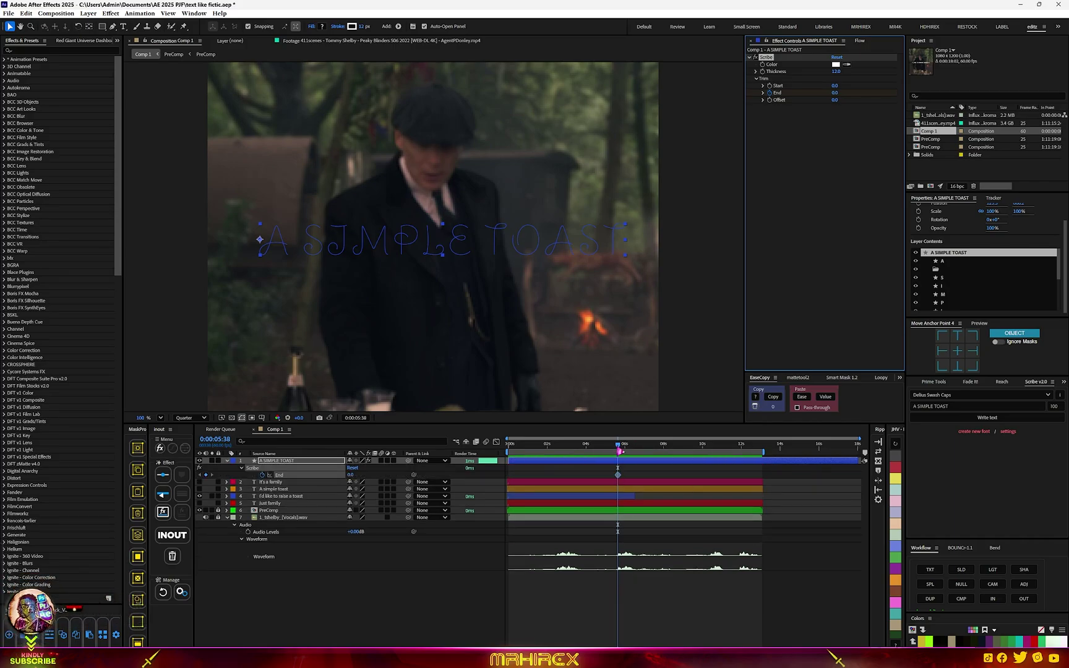
scroll(621, 496, "up", 3)
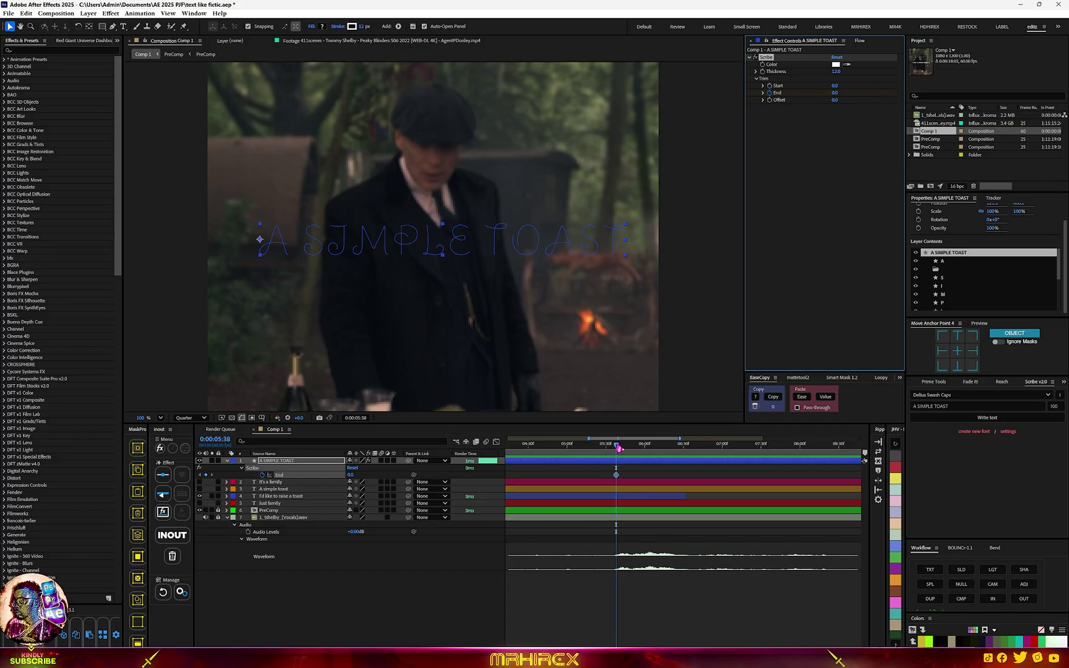
left_click_drag(620, 448, 677, 457)
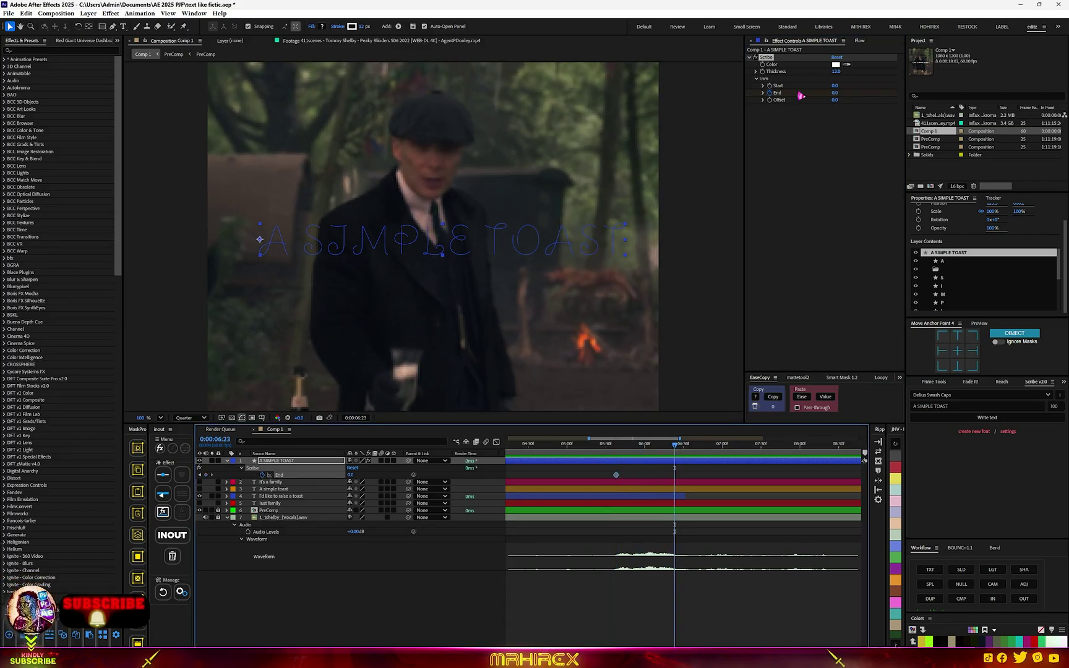
left_click_drag(834, 94, 866, 85)
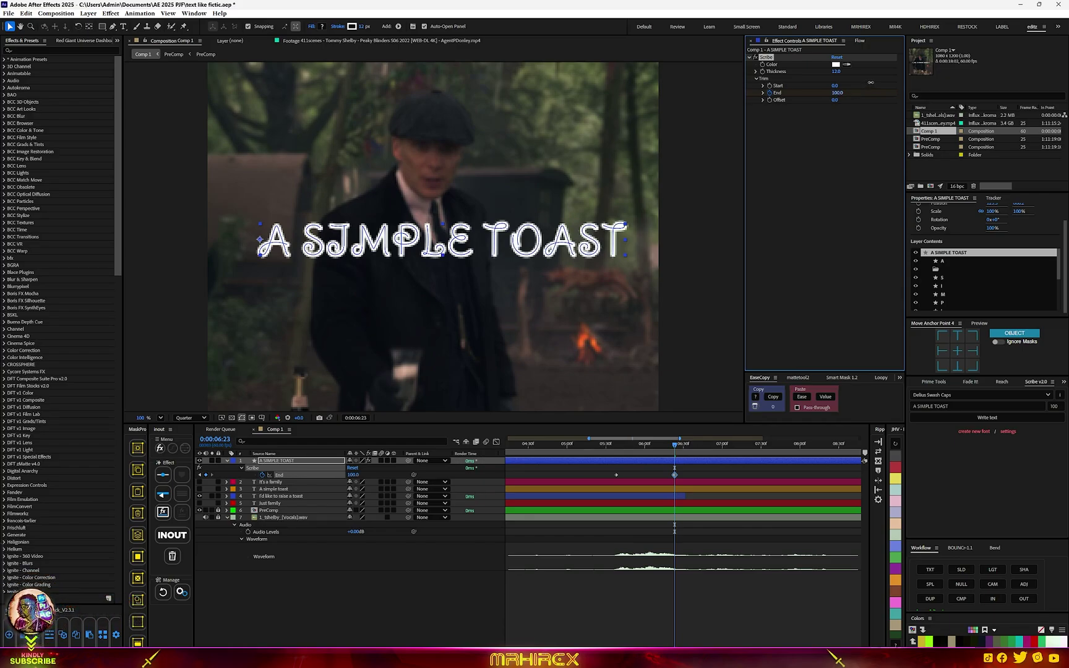
key("Page_Down")
key("Page_Down")
key("Page_Down")
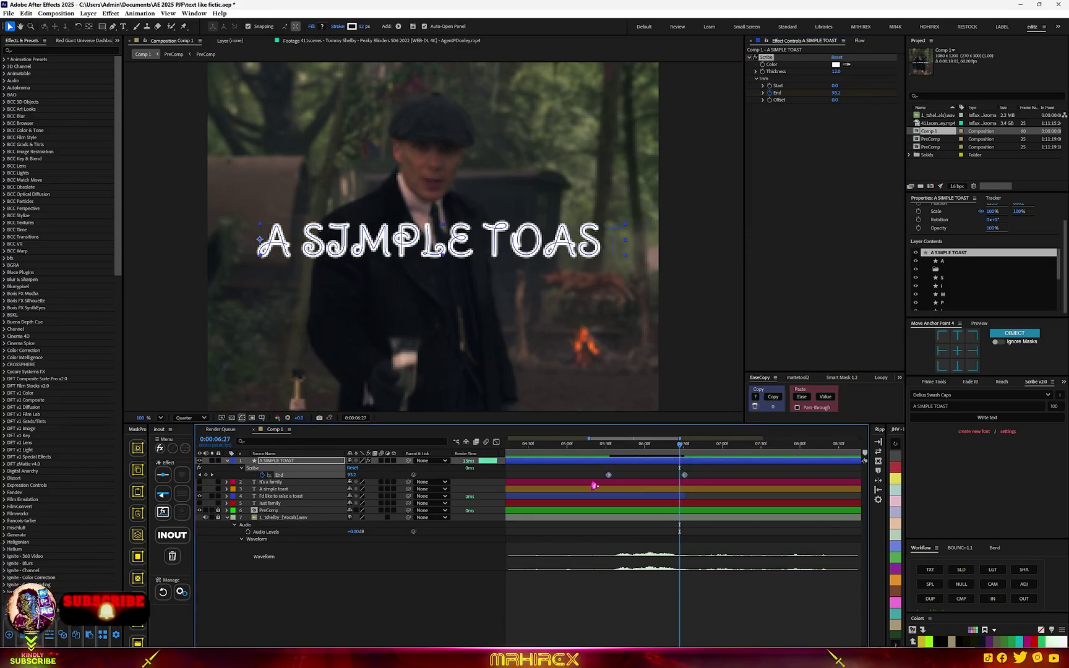
Ease the End keyframes' speed curve in the Graph Editor.
left_click(496, 442)
scroll(609, 616, "up", 1)
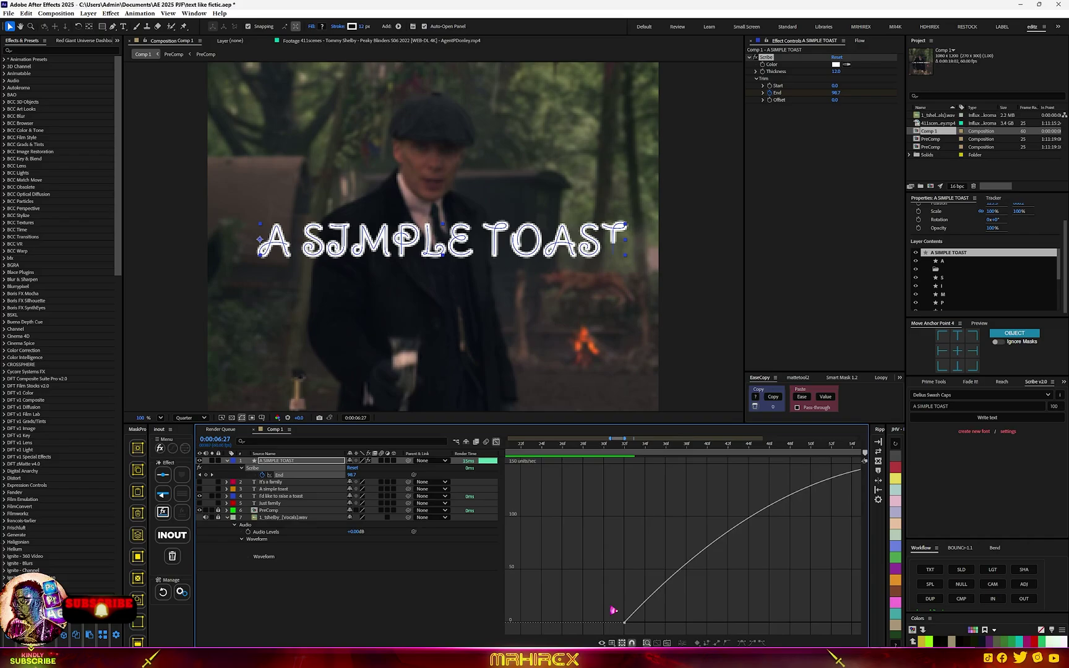
scroll(609, 616, "up", 1)
scroll(581, 608, "up", 1)
mouse_move(579, 607)
left_mouse_down()
mouse_move(620, 635)
mouse_move(636, 623)
left_mouse_up()
left_click_drag(776, 604, 719, 623)
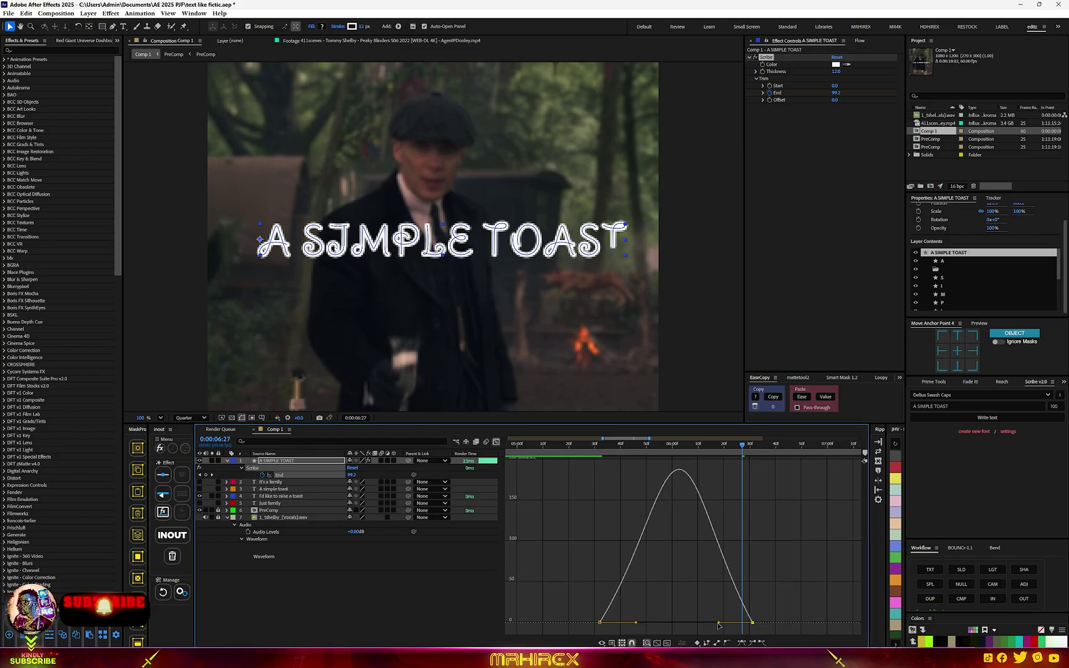
left_click(497, 443)
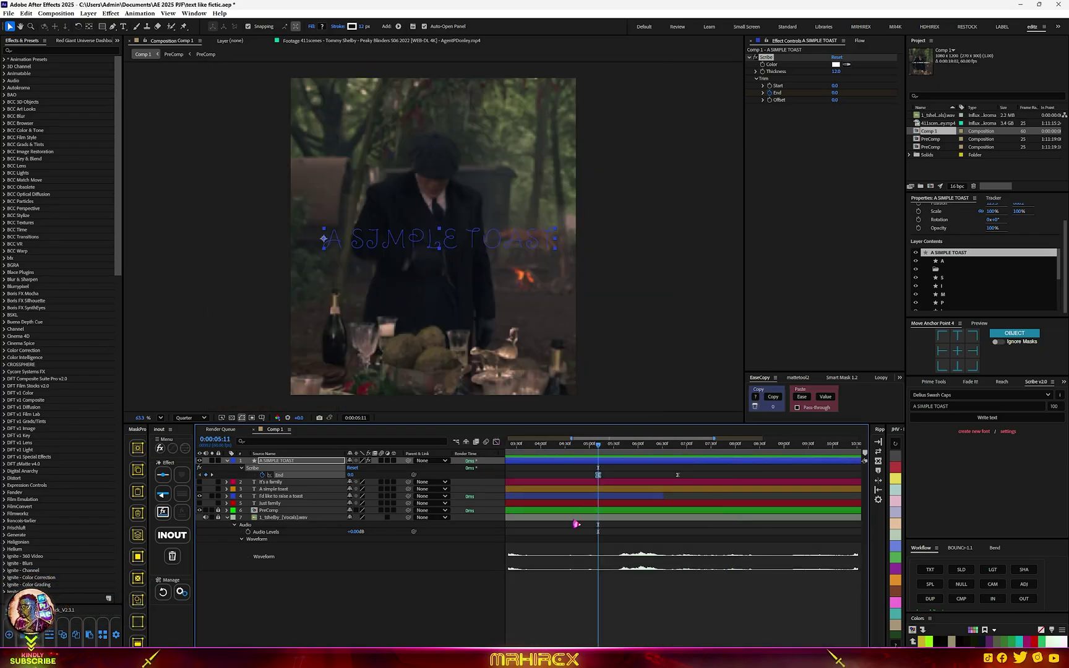
Keyframe the title's Position so it slides vertically, and retime the two keyframes.
key("p")
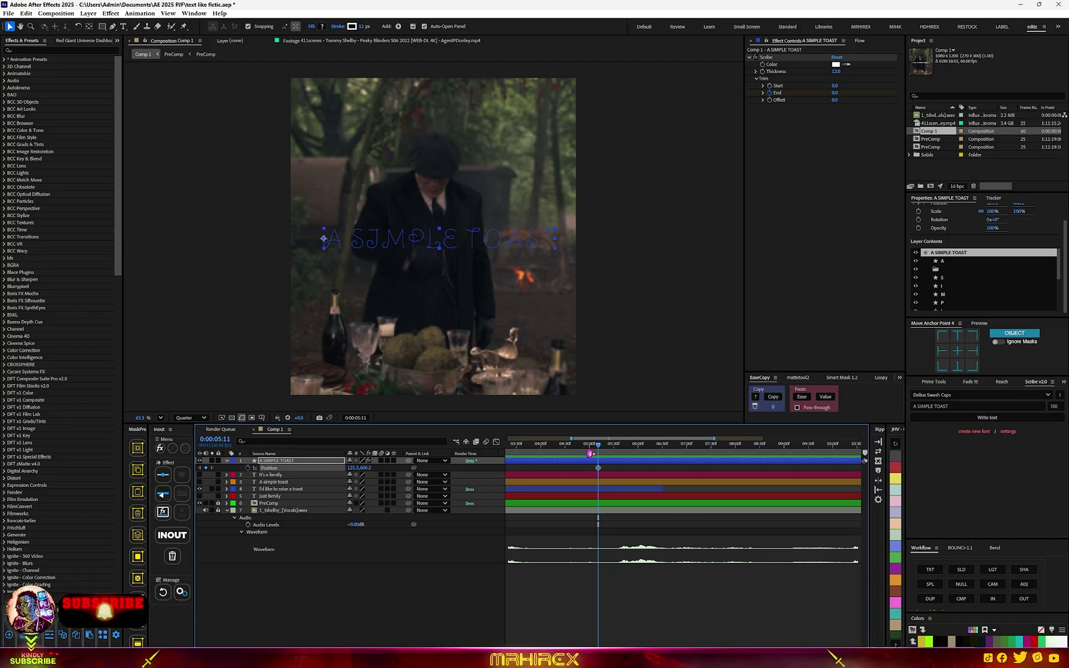
left_click_drag(595, 450, 560, 452)
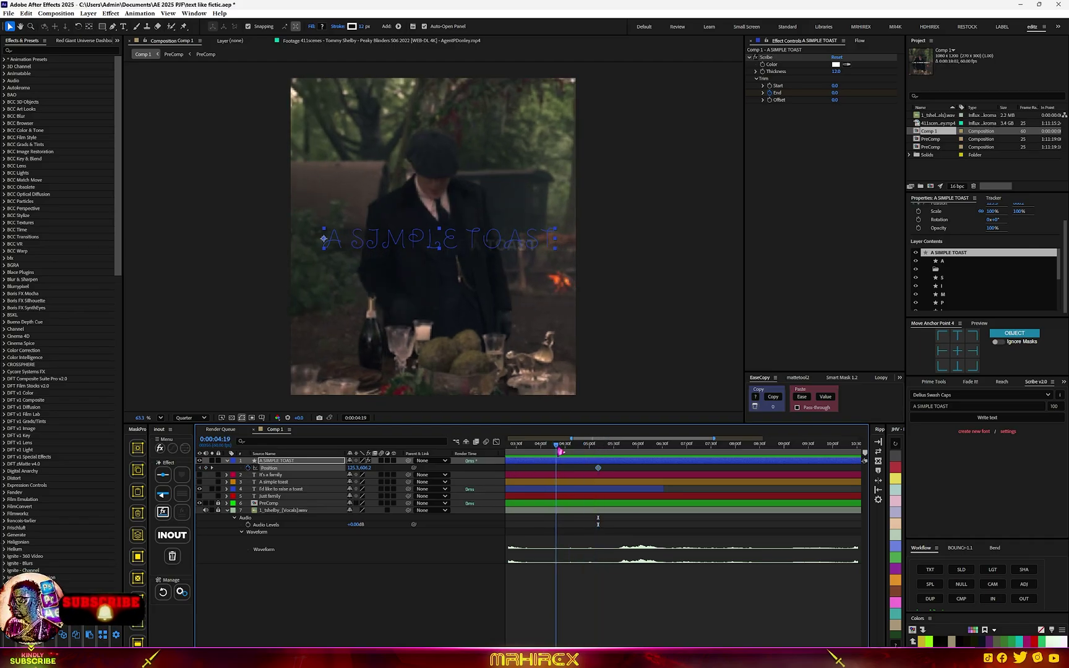
left_click_drag(365, 469, 443, 465)
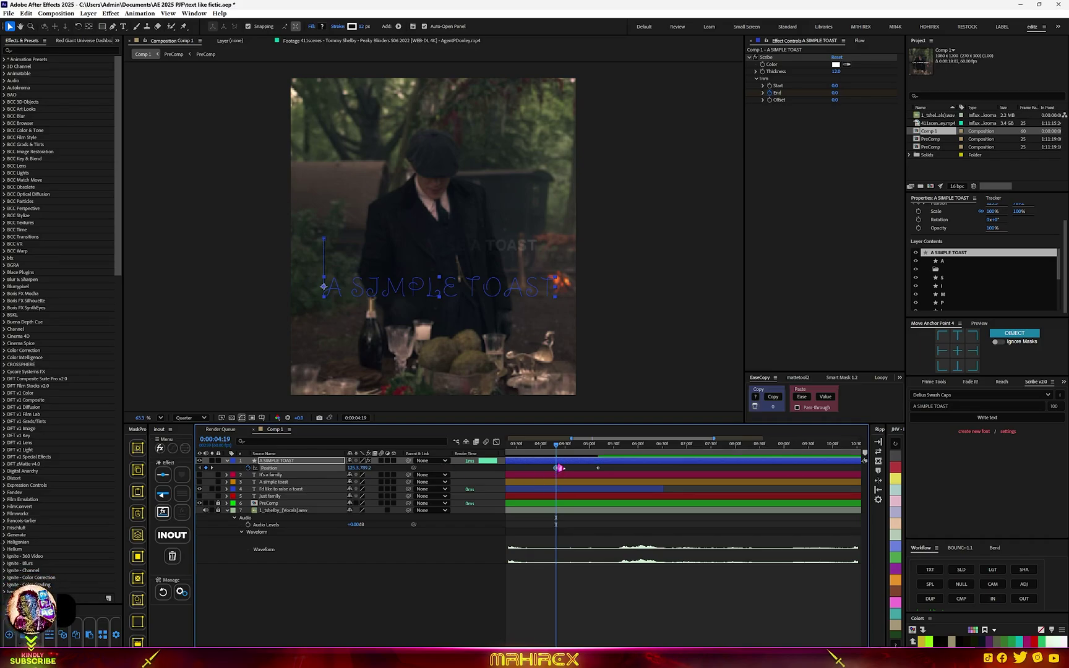
key("semicolon")
left_click_drag(592, 469, 555, 481)
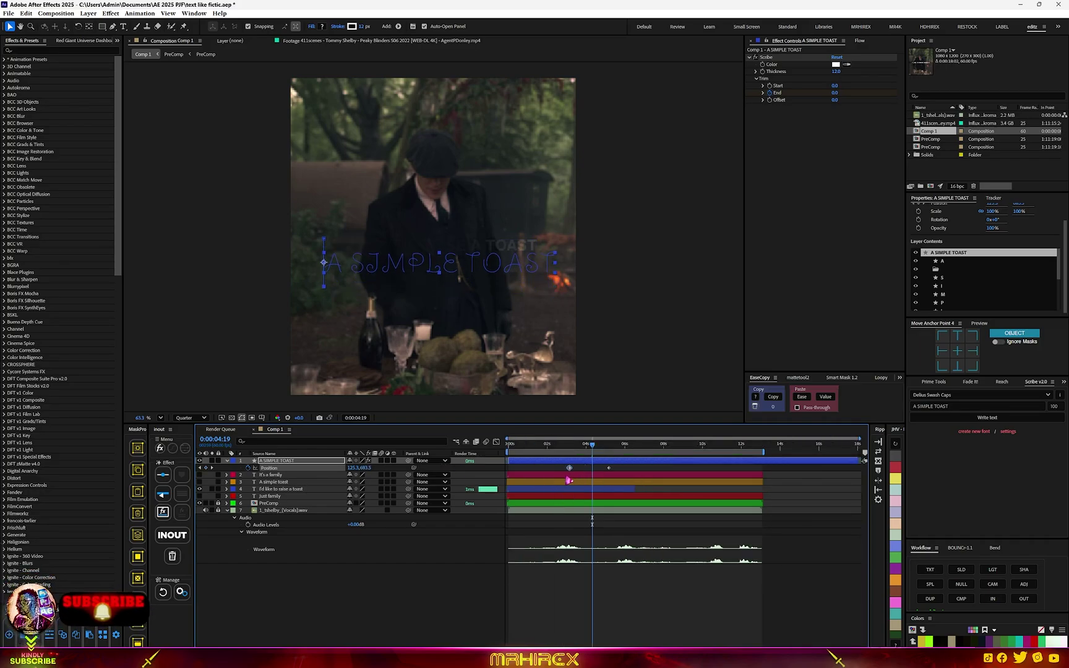
key("k")
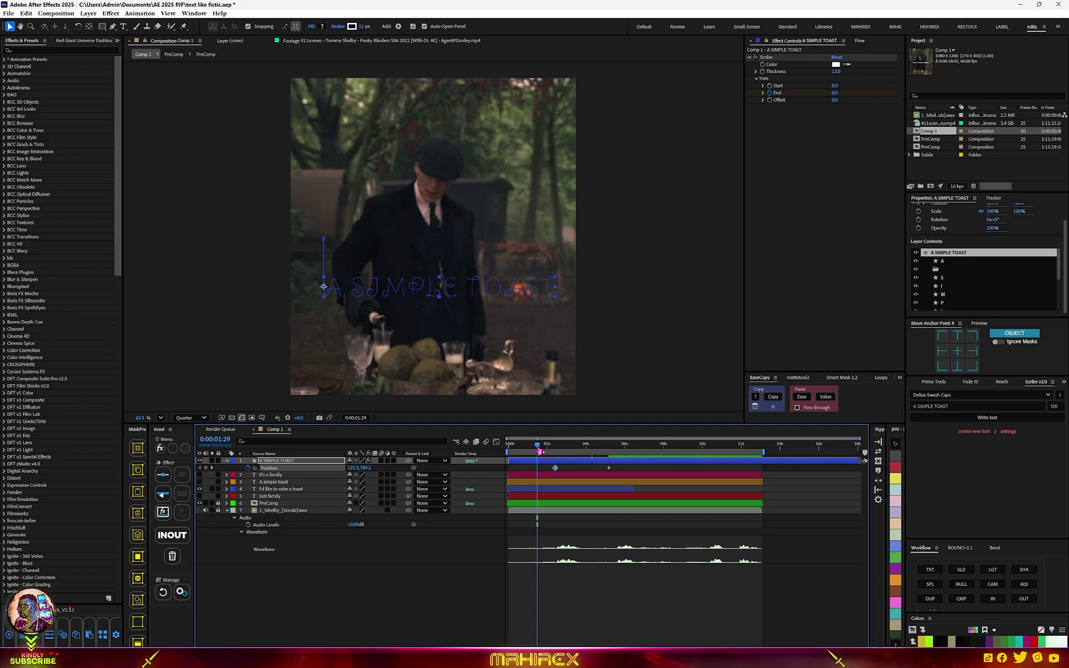
mouse_move(557, 474)
left_mouse_down()
mouse_move(582, 474)
mouse_move(622, 448)
mouse_move(641, 474)
mouse_move(658, 470)
left_mouse_up()
key("F2")
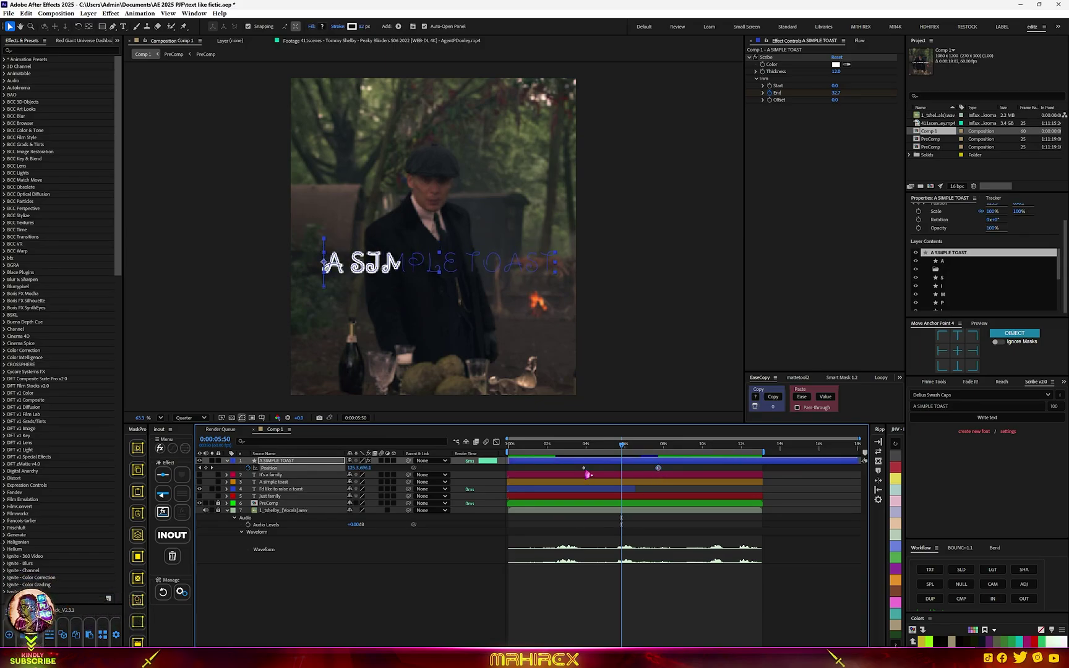
left_click_drag(585, 469, 545, 469)
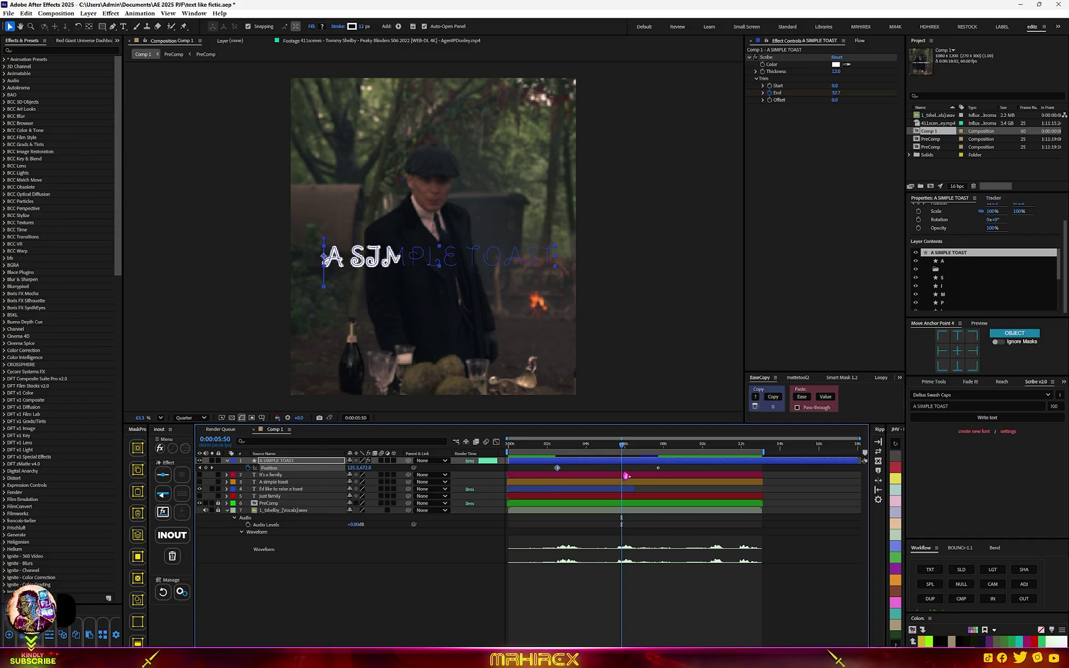
Apply an ease preset from Flow to the title's Position keyframes.
left_click_drag(672, 474, 540, 481)
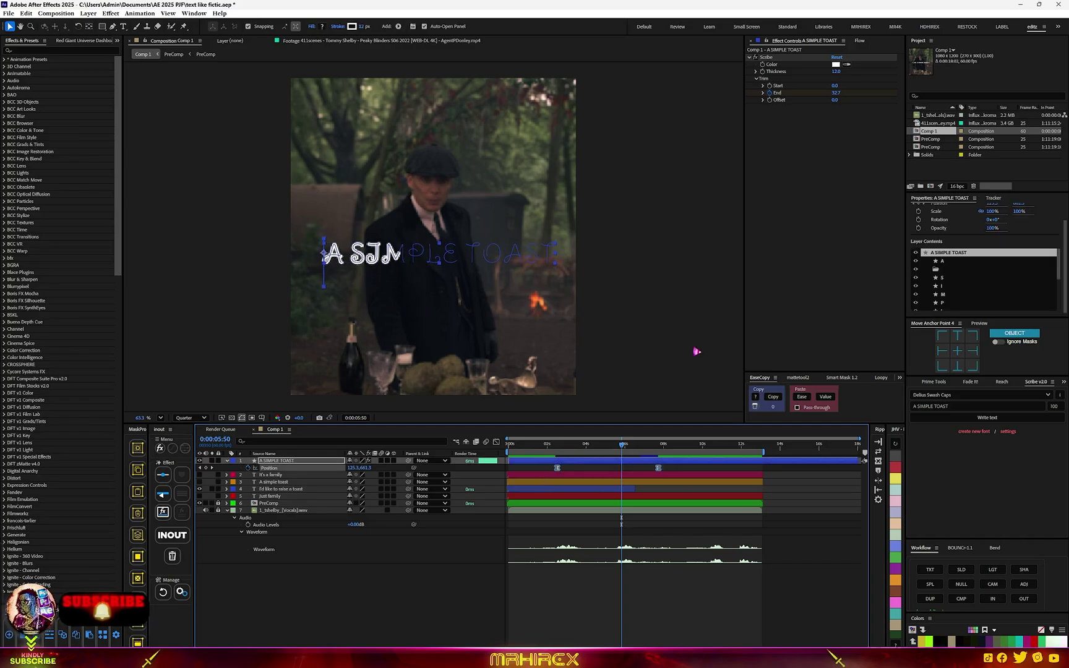
left_click(860, 41)
left_click(875, 168)
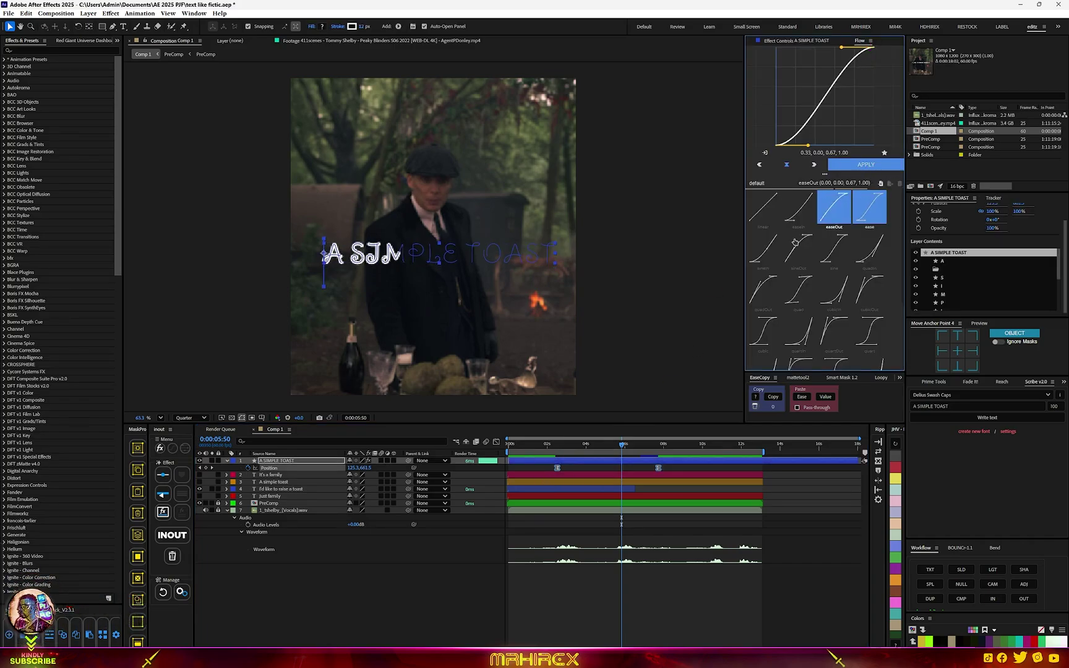
left_click(623, 452)
Add Opacity keyframes to the title layer and shift them later in time.
left_click_drag(623, 453, 564, 455)
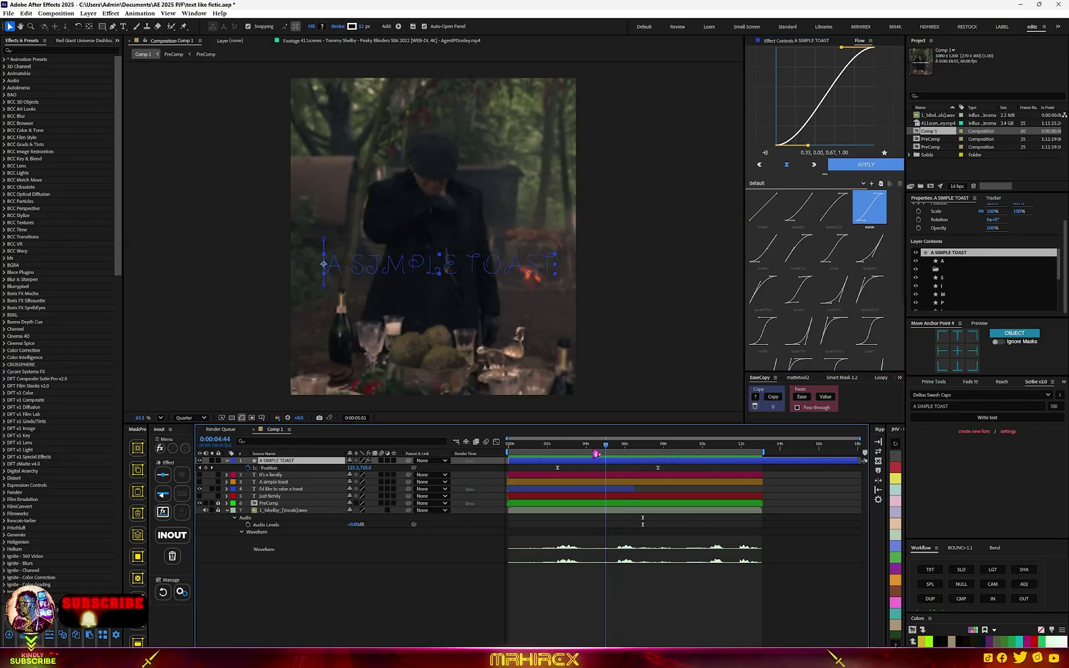
key("space")
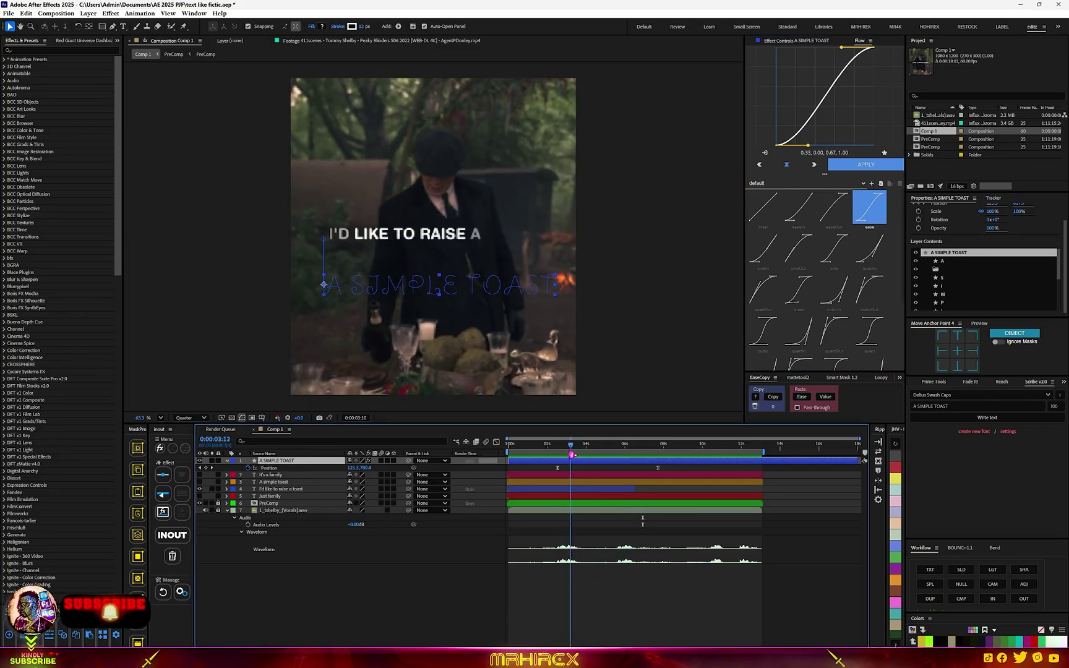
left_click(574, 455)
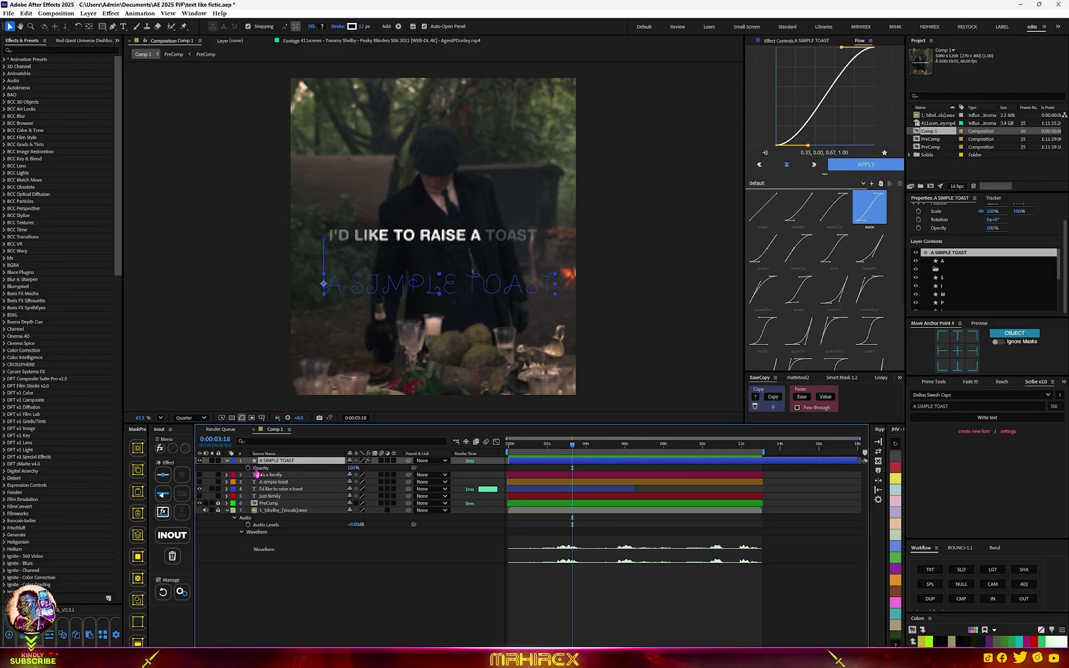
left_click(249, 468)
key("u")
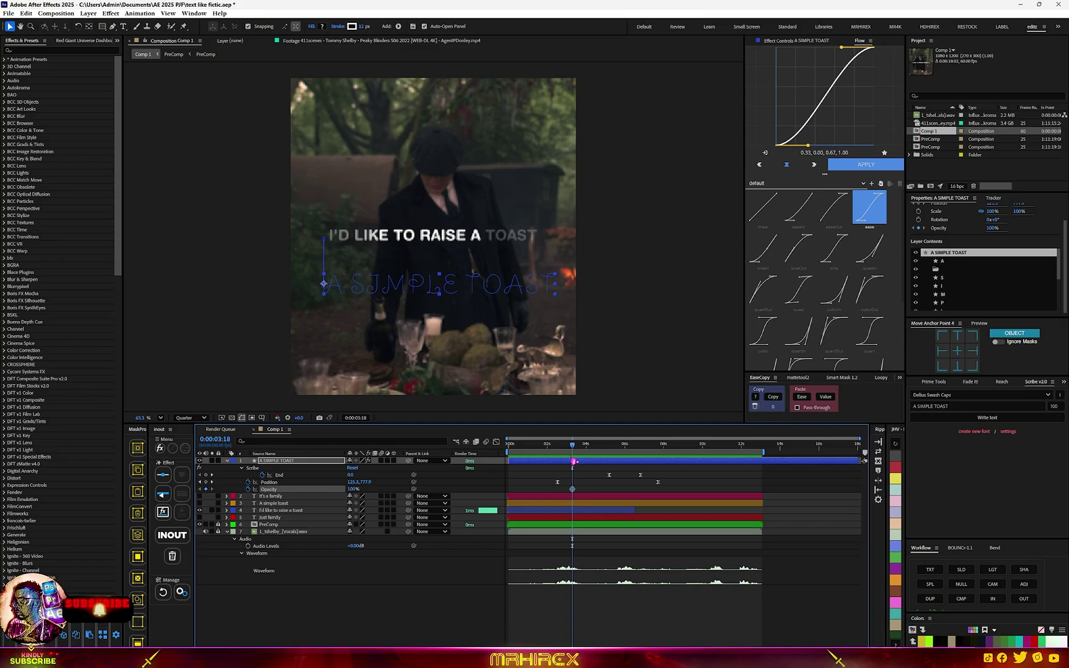
key("space")
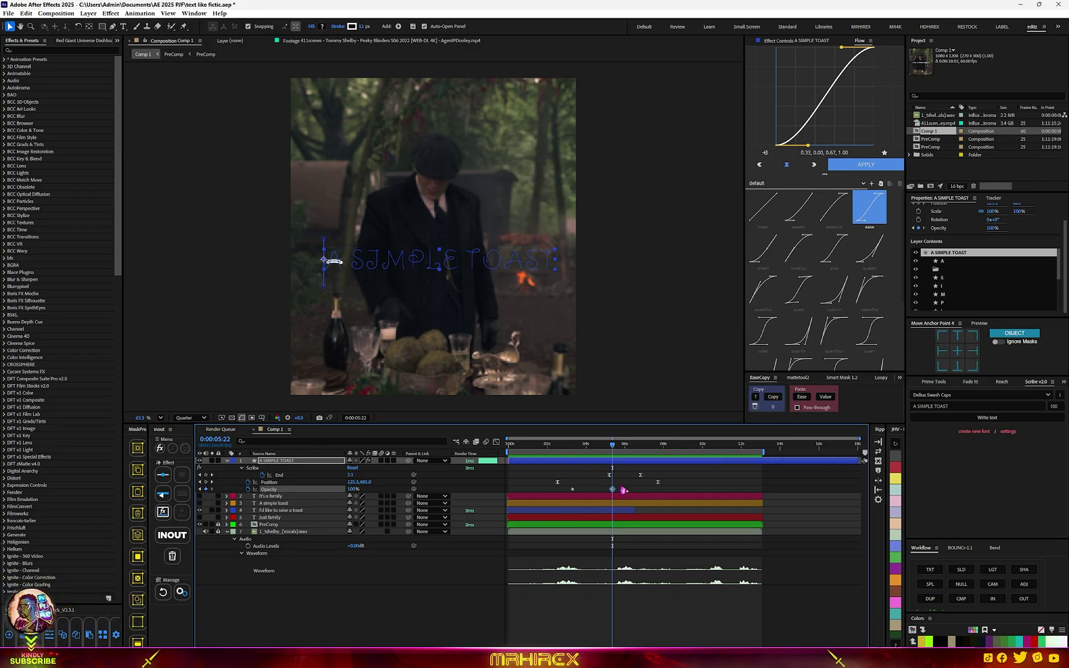
left_click_drag(572, 490, 592, 489)
left_click(590, 450)
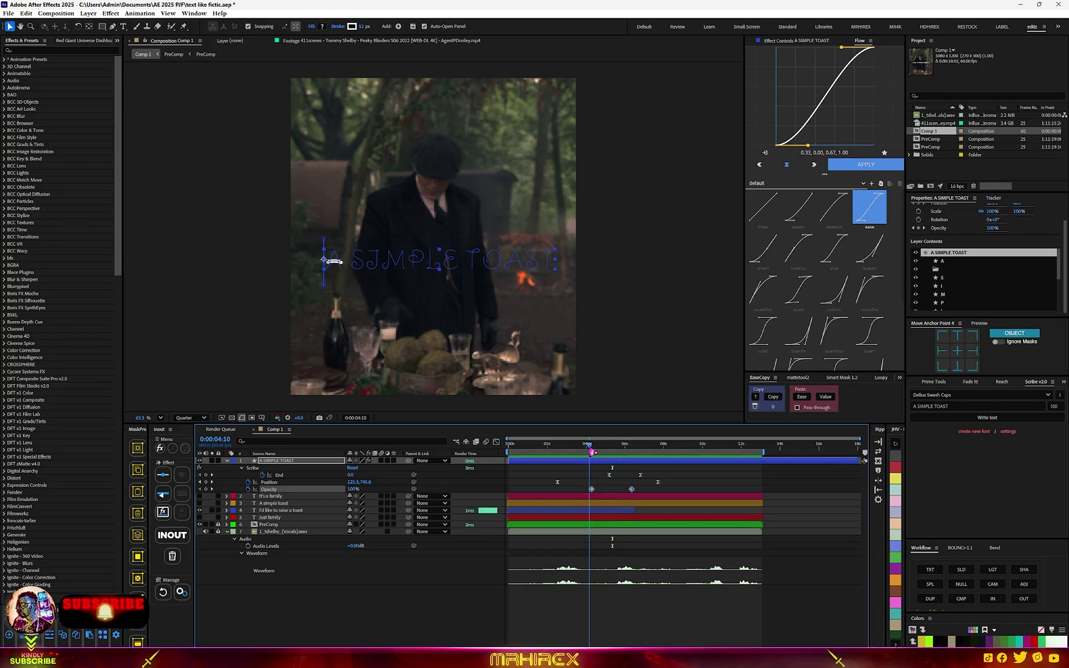
left_click(591, 449)
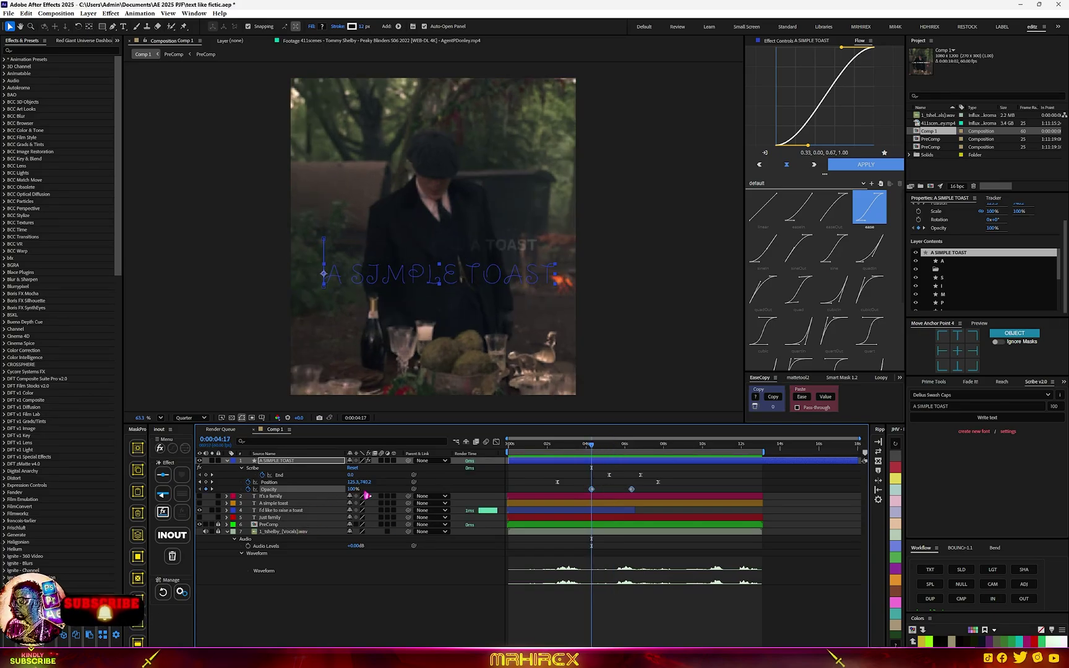
Set the title's opacity to 0% at the first keyframe and at 0:00:08:02.
left_click_drag(353, 490, 291, 490)
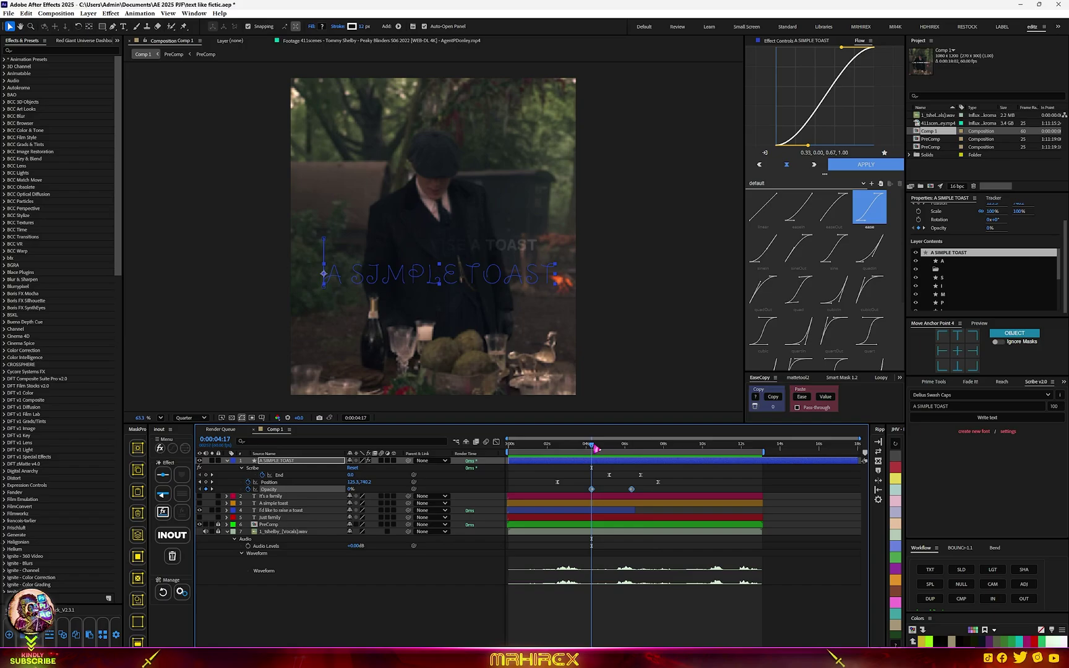
left_click(664, 446)
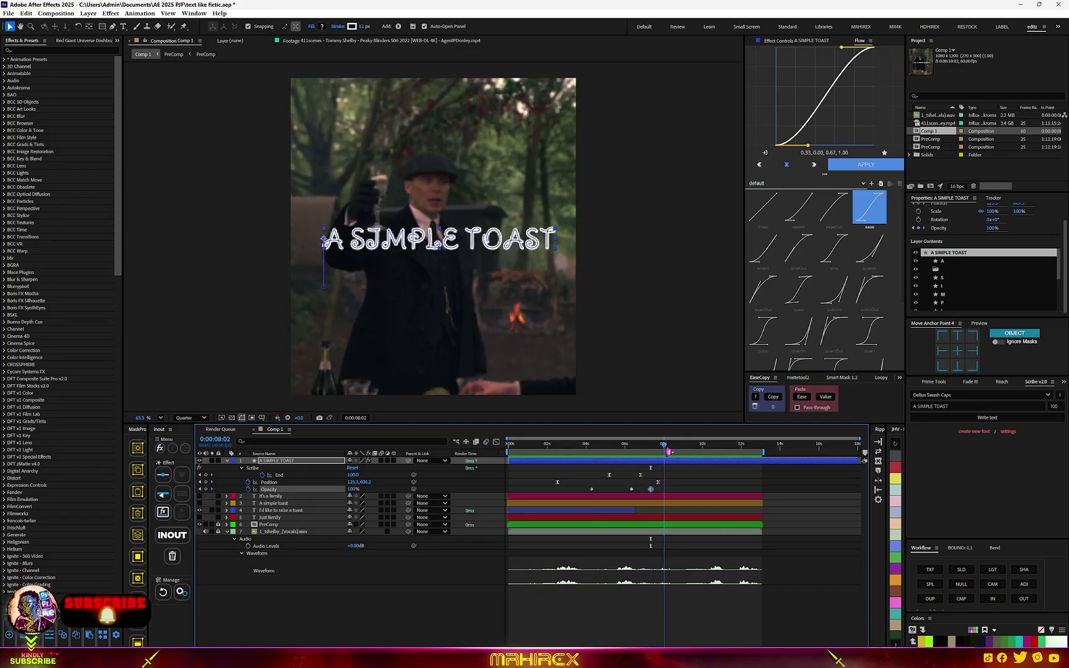
left_click_drag(352, 489, 297, 490)
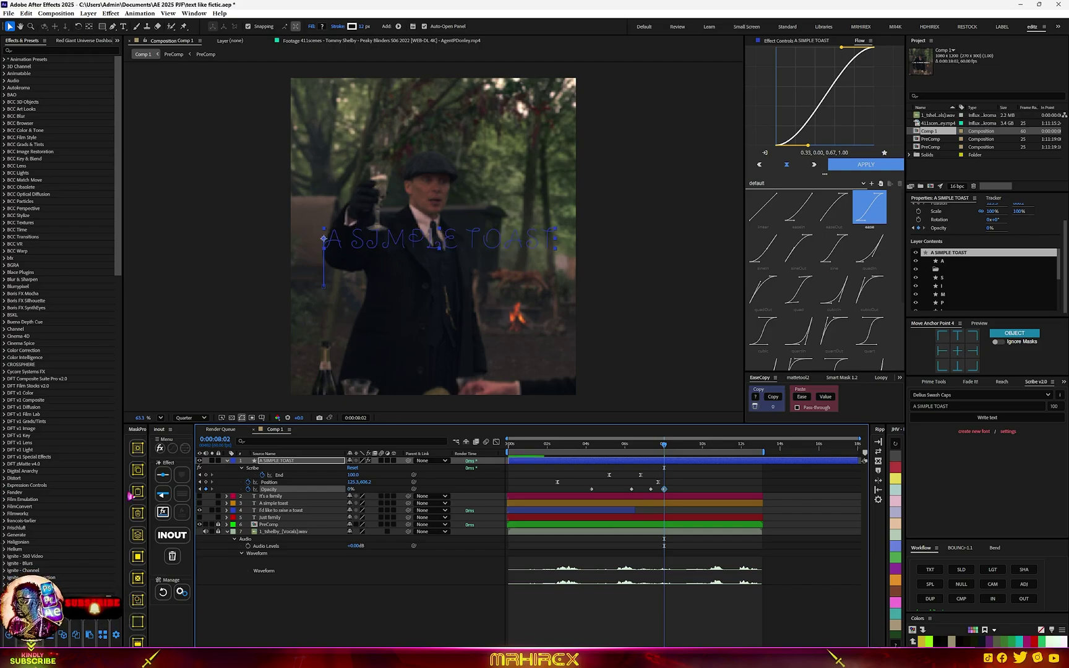
left_click_drag(677, 502, 577, 489)
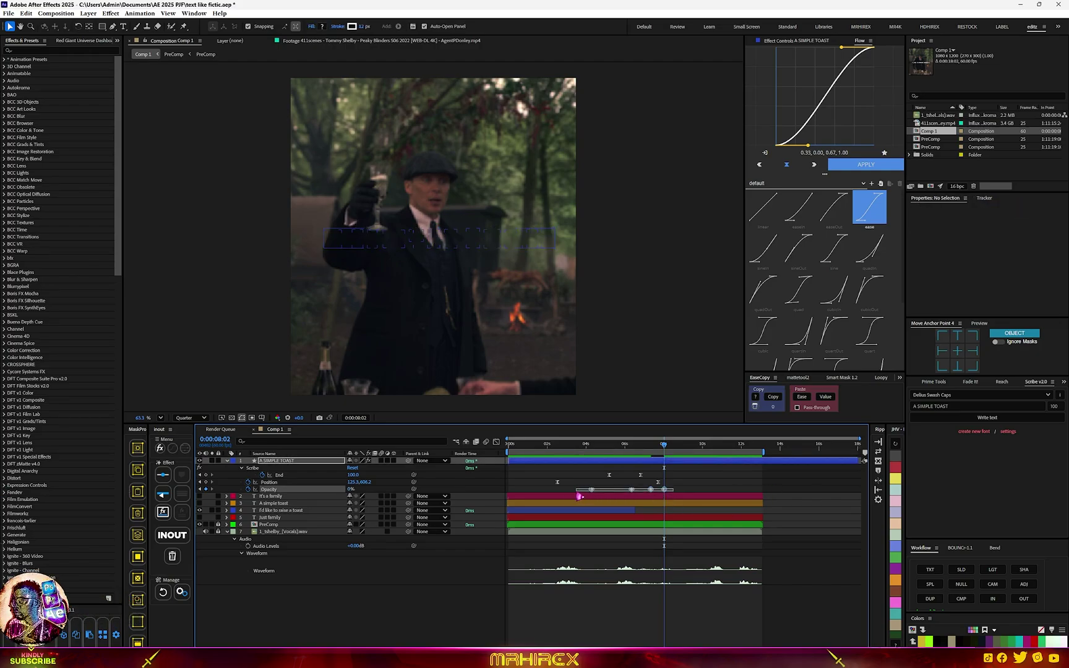
left_click(523, 446)
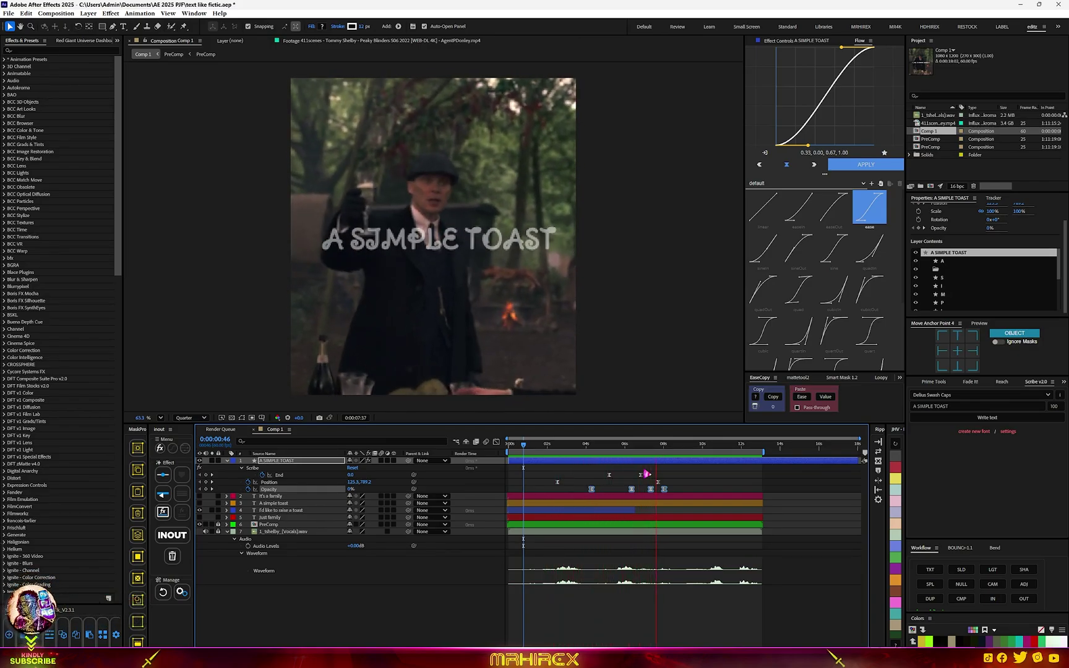
scroll(500, 243, "up", 3)
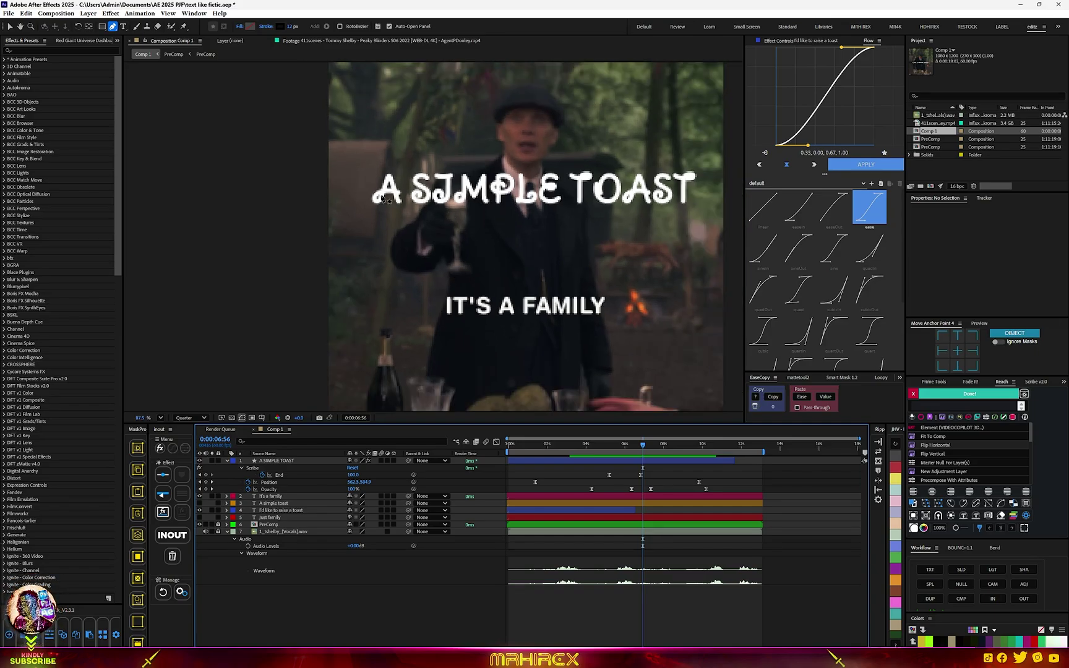
Draw a curved Pen stroke from the title's A down toward IT'S A FAMILY.
left_click_drag(380, 199, 370, 195)
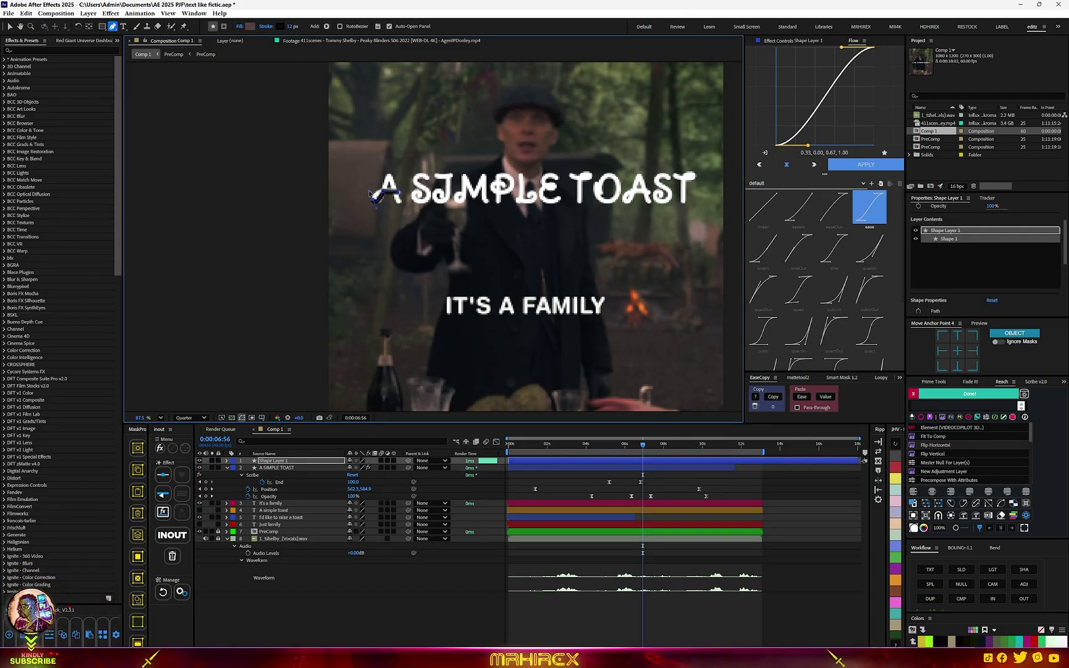
left_click(375, 191)
left_click(423, 222)
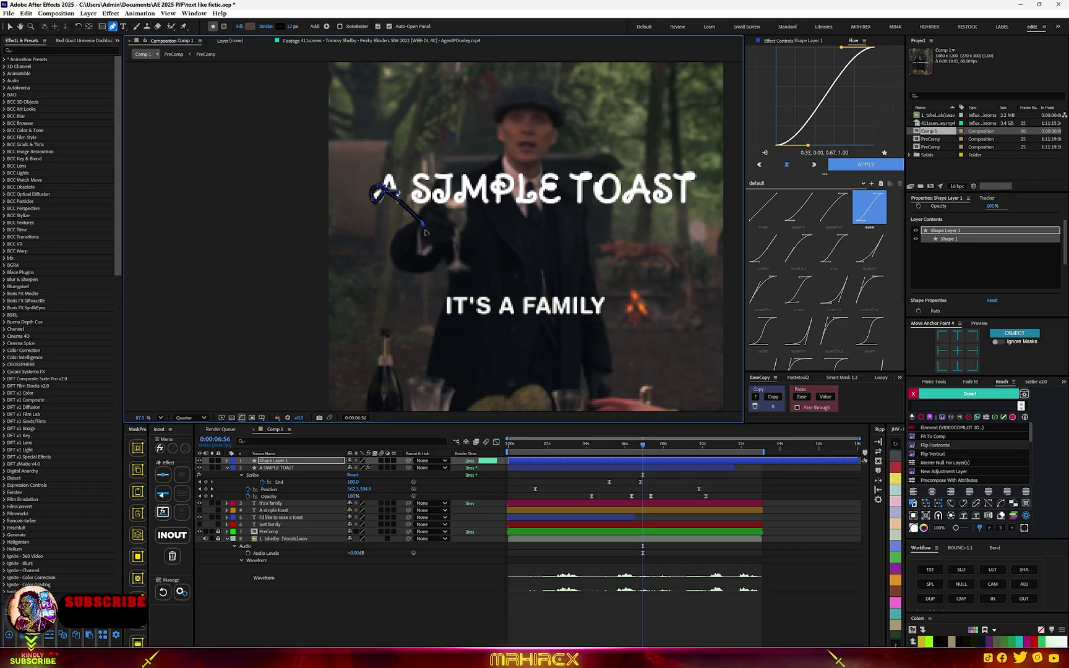
left_click_drag(452, 286, 476, 293)
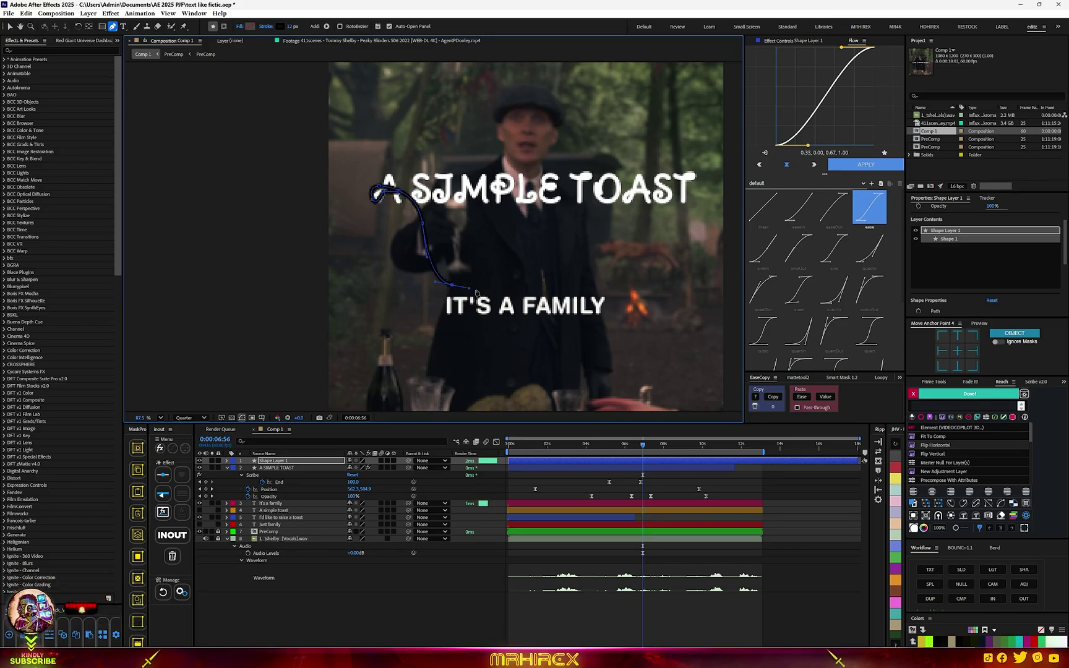
key("comma")
key("comma")
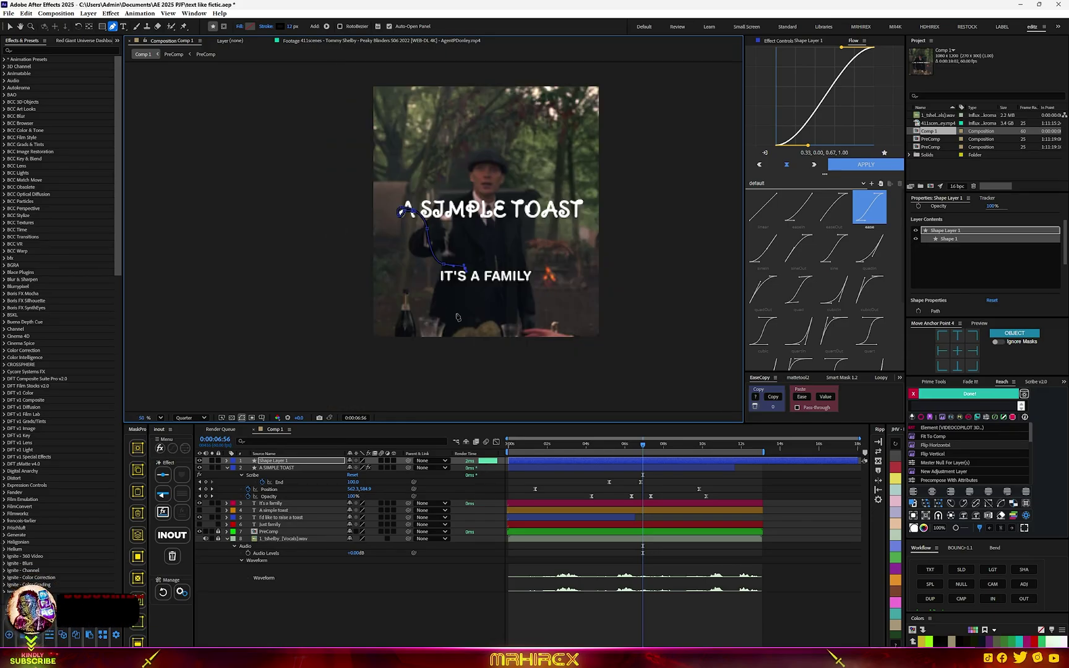
left_click(613, 482)
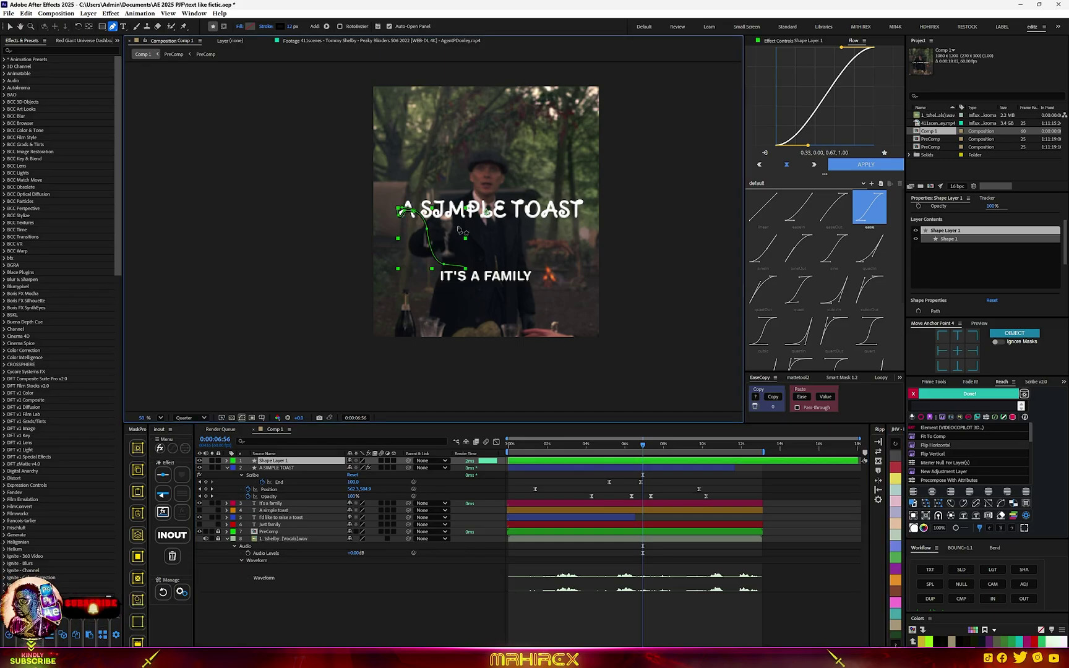
scroll(463, 260, "up", 5)
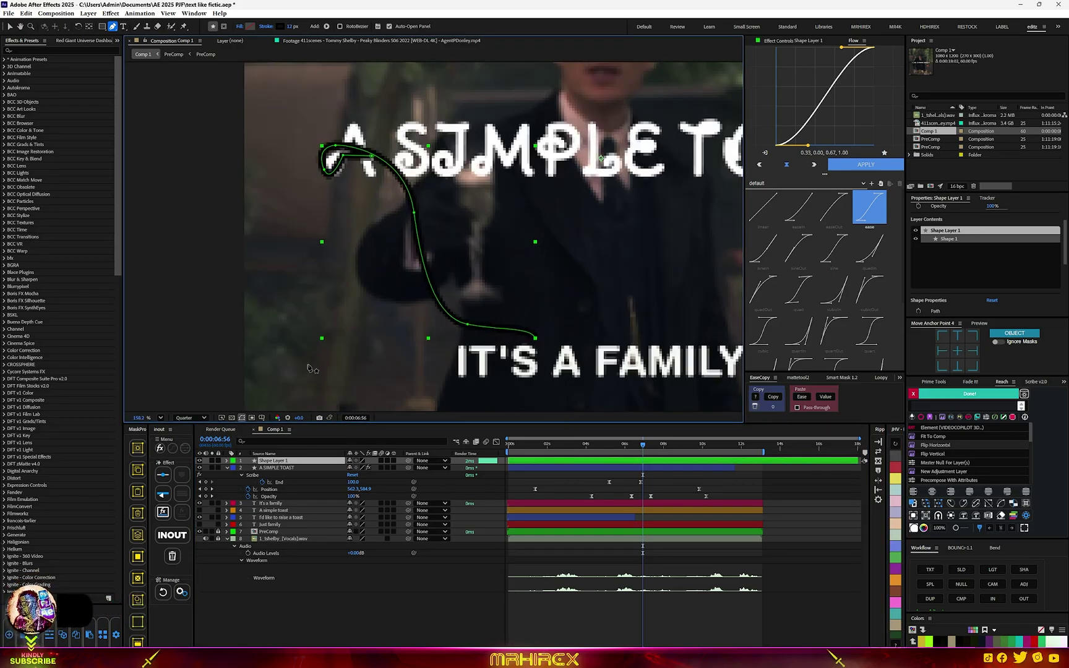
Duplicate the curve, flip it horizontally and move the copy to the title's right.
key("ctrl+d")
left_click(947, 446)
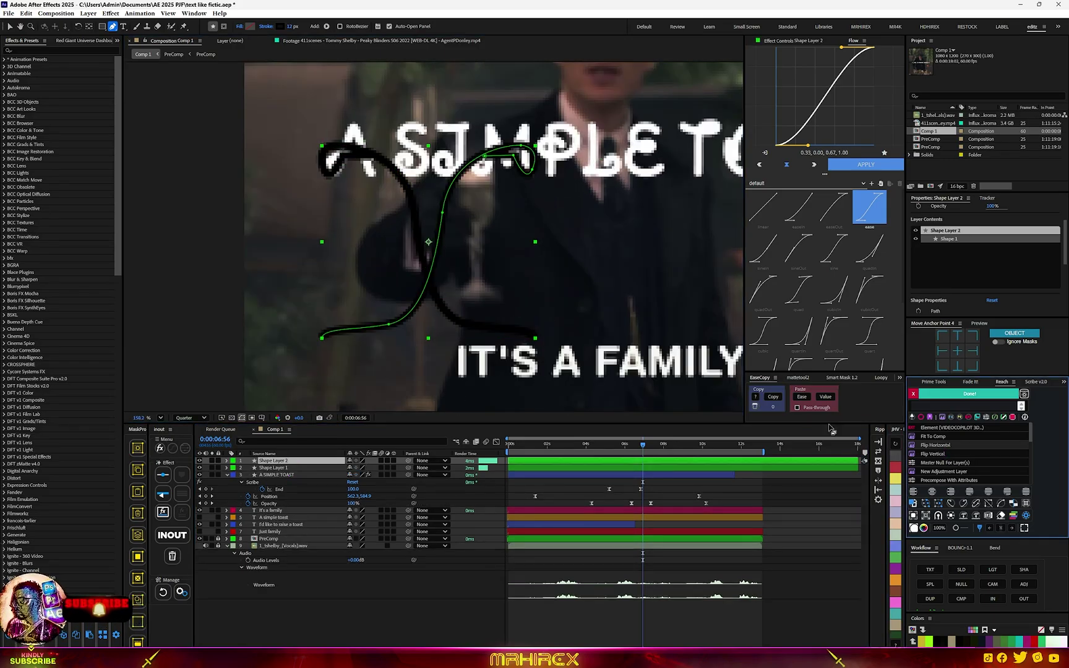
key("slash")
left_click(10, 26)
key("comma")
mouse_move(423, 249)
left_mouse_down()
mouse_move(576, 250)
mouse_move(513, 230)
left_mouse_up()
key("period")
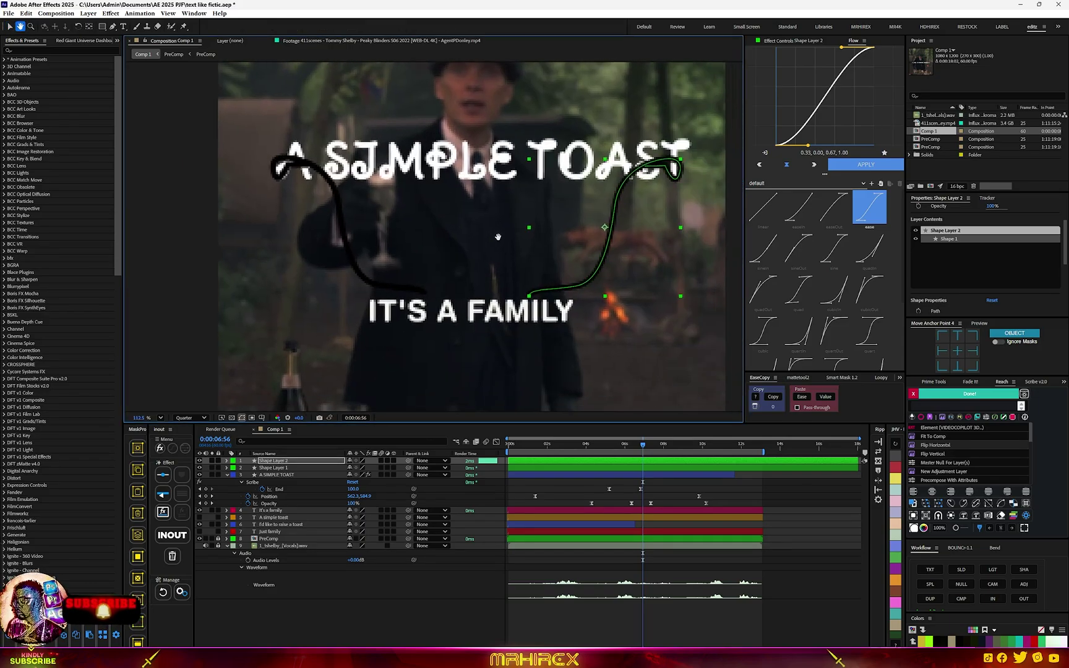
Place both curve layers below the title and colour their strokes orange.
left_click(273, 468, "shift")
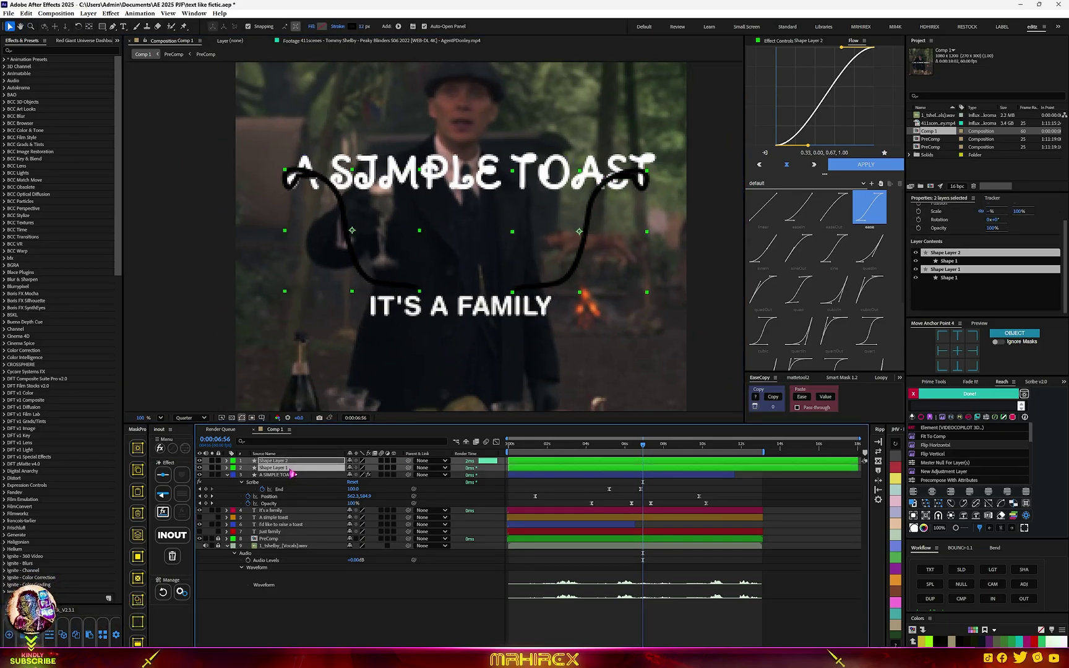
left_click_drag(292, 474, 290, 478)
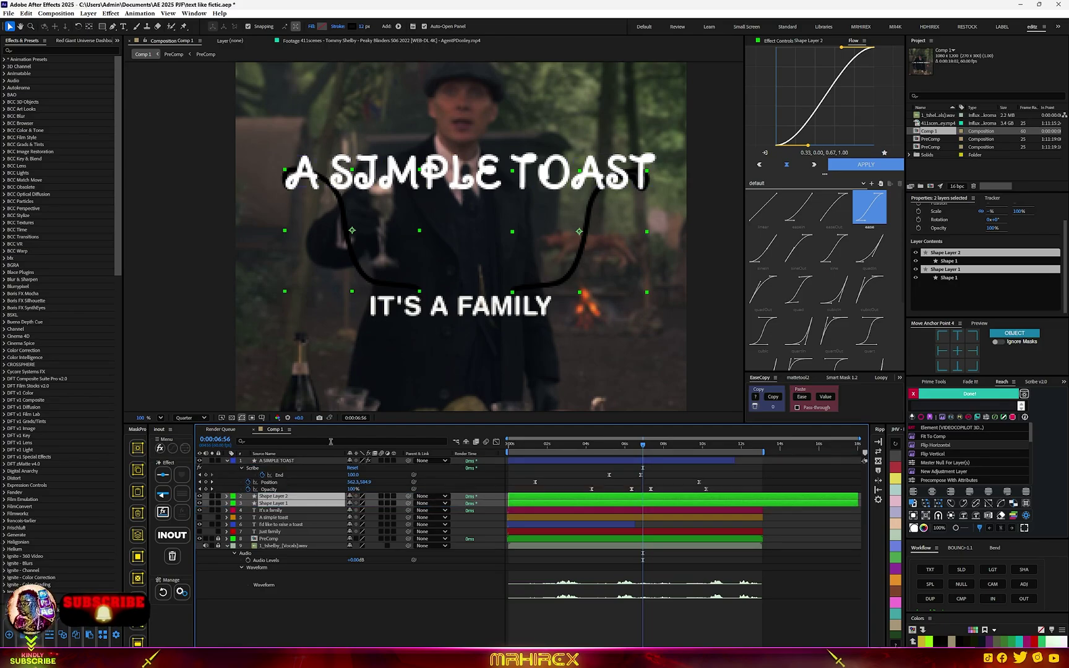
scroll(433, 237, "up", 3)
left_click(351, 26)
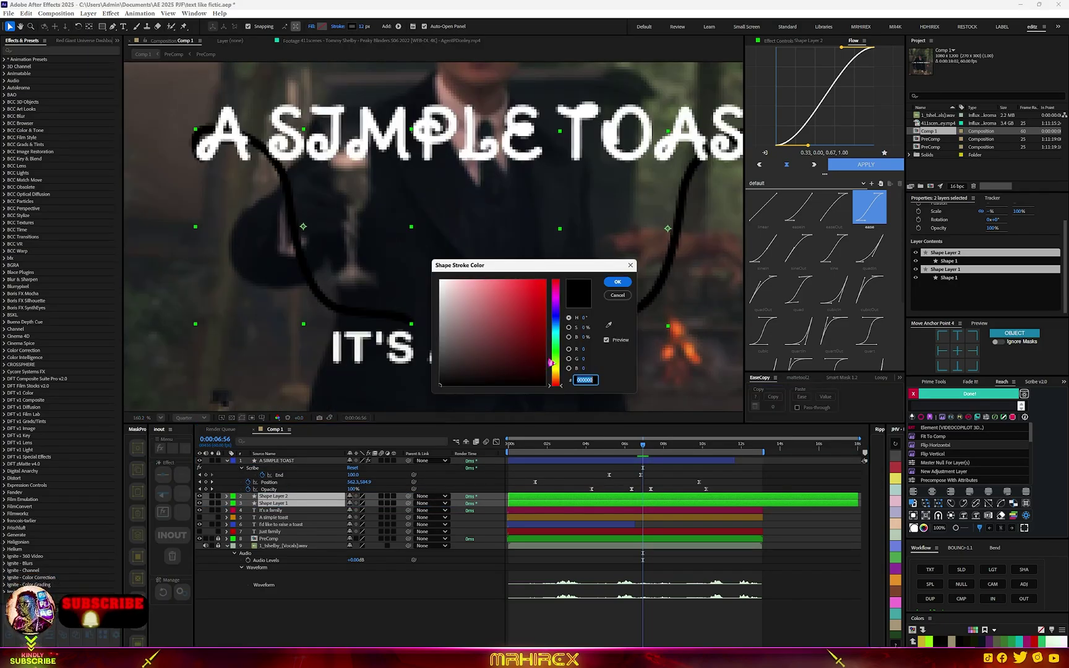
left_click_drag(555, 384, 560, 379)
left_click(543, 286)
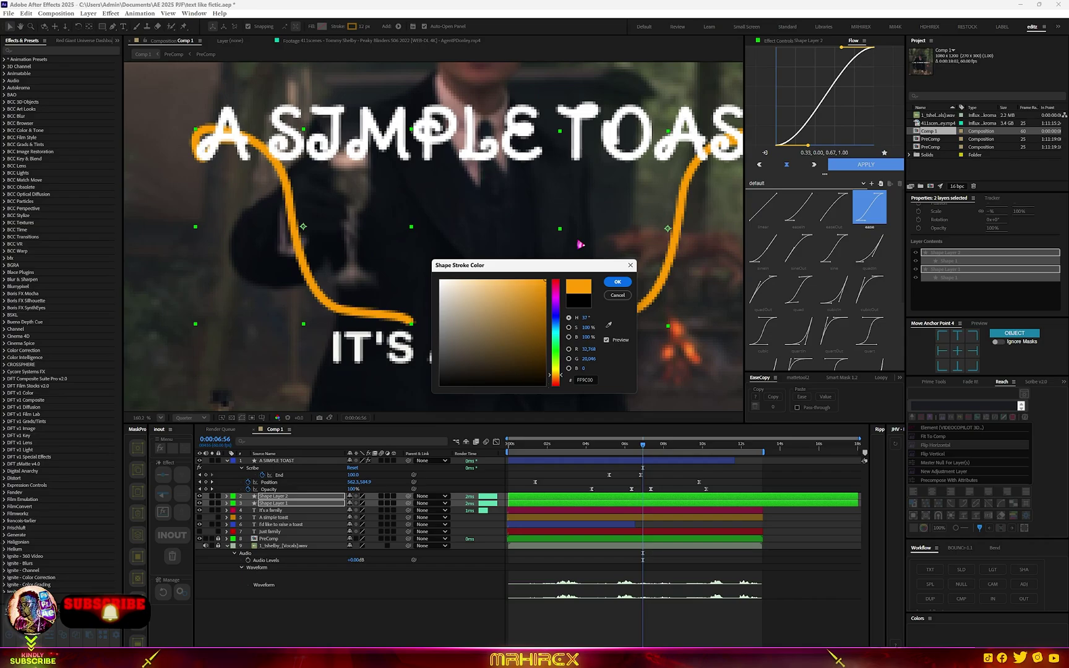
left_click(617, 281)
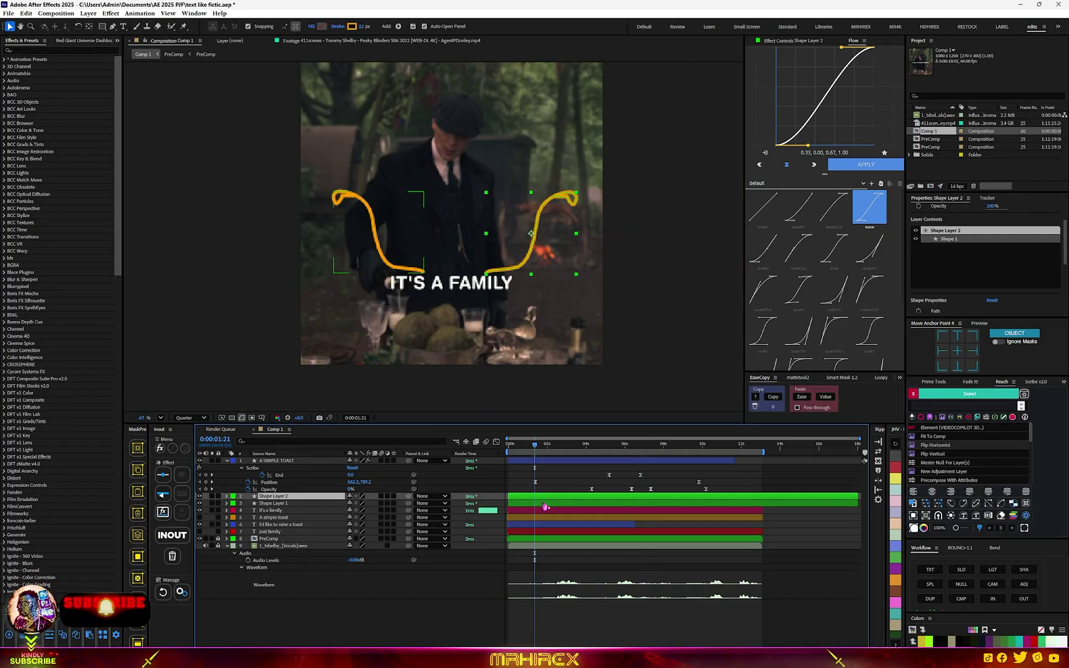
left_click(546, 503, "shift")
Shift both curves later in time and add Trim Paths to the first curve's contents.
left_click_drag(546, 503, 642, 508)
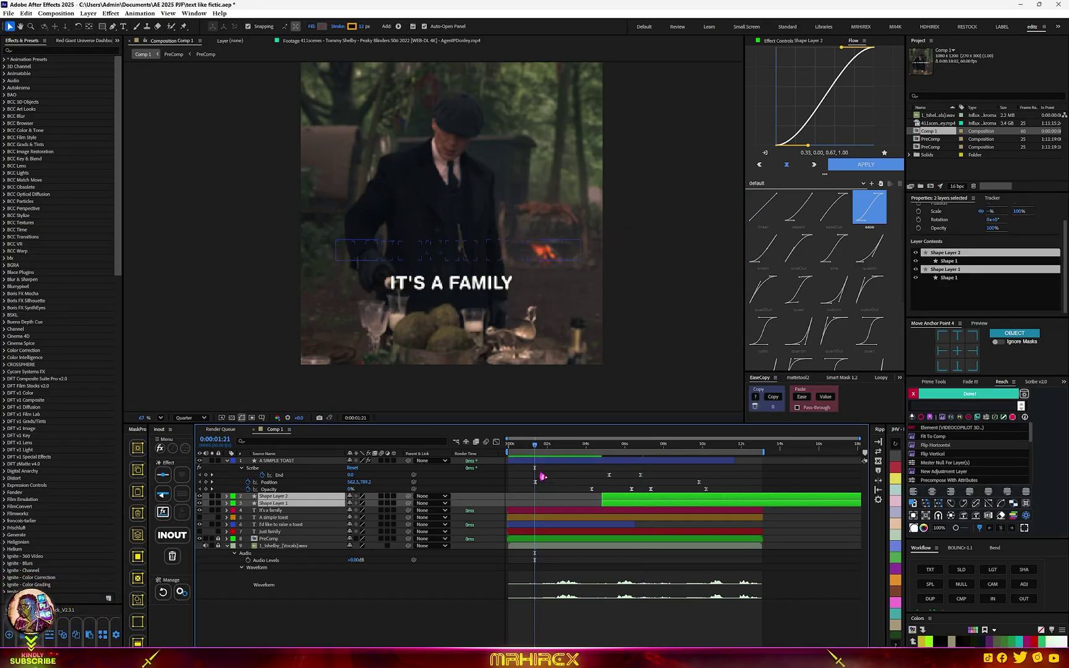
left_click(713, 444)
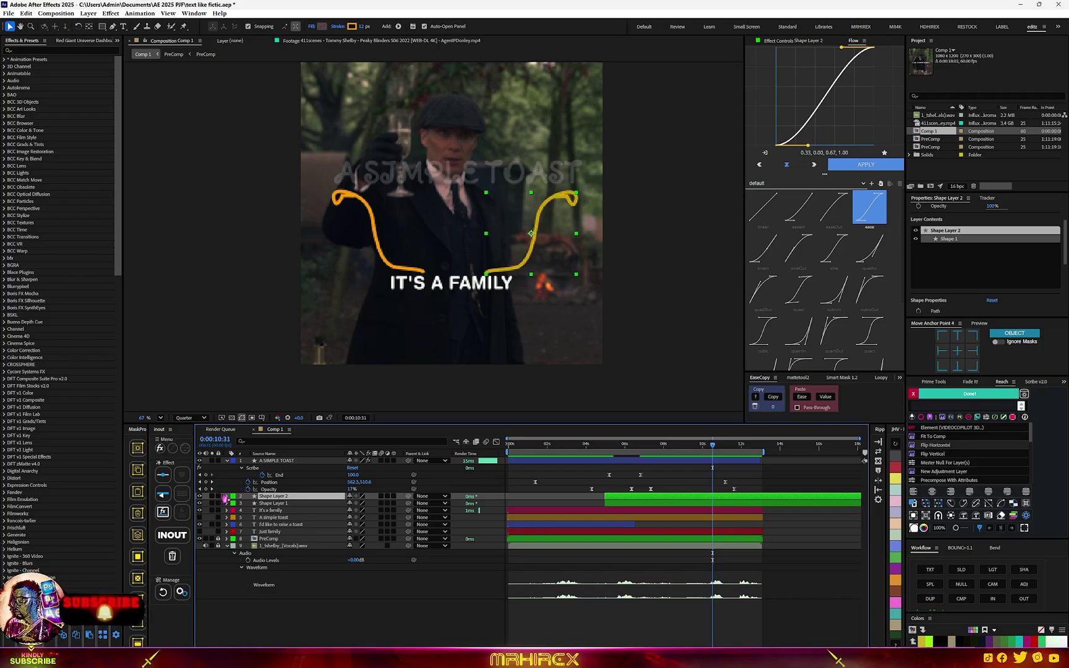
left_click(263, 503)
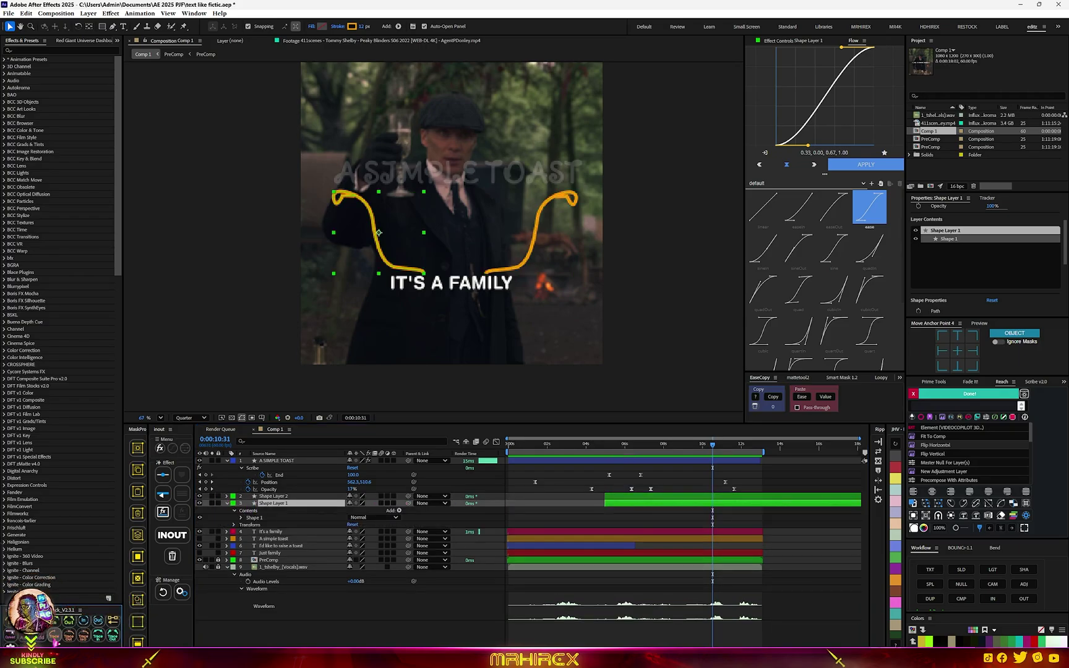
left_click(171, 535)
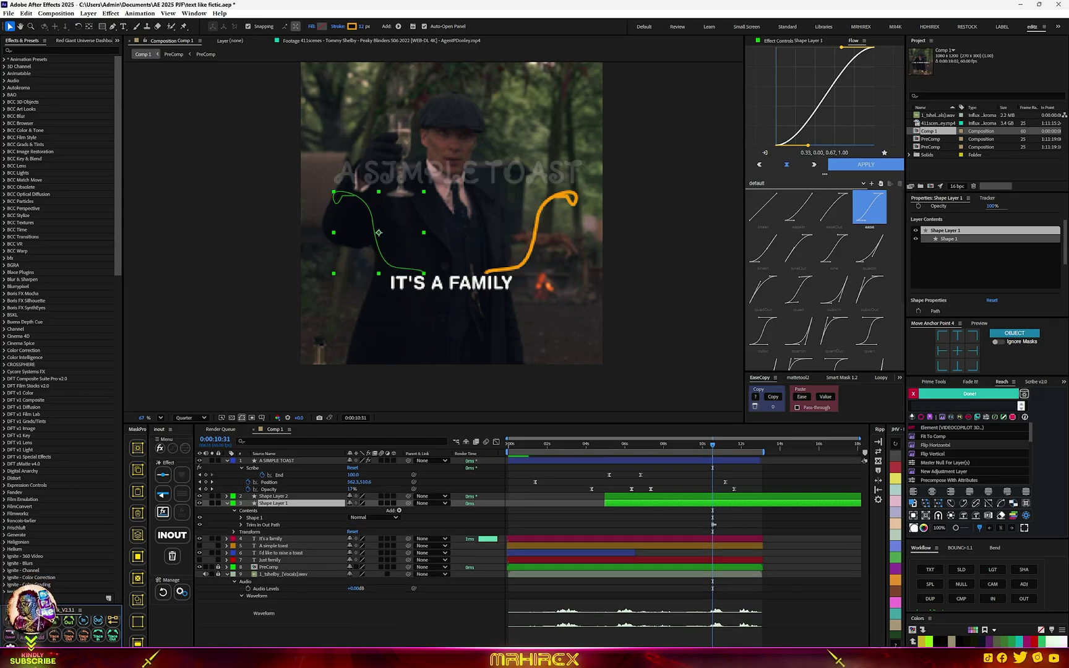
key("u")
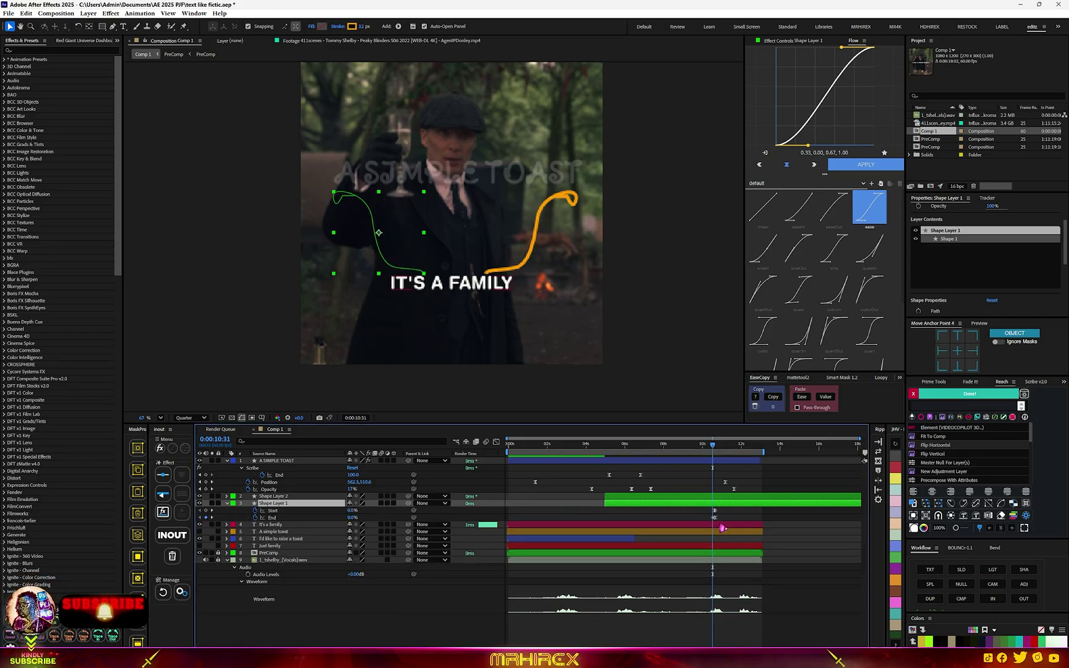
Select the first curve's Trim Paths Start and End keyframes, then preview the title and curve animation.
scroll(709, 536, "up", 5)
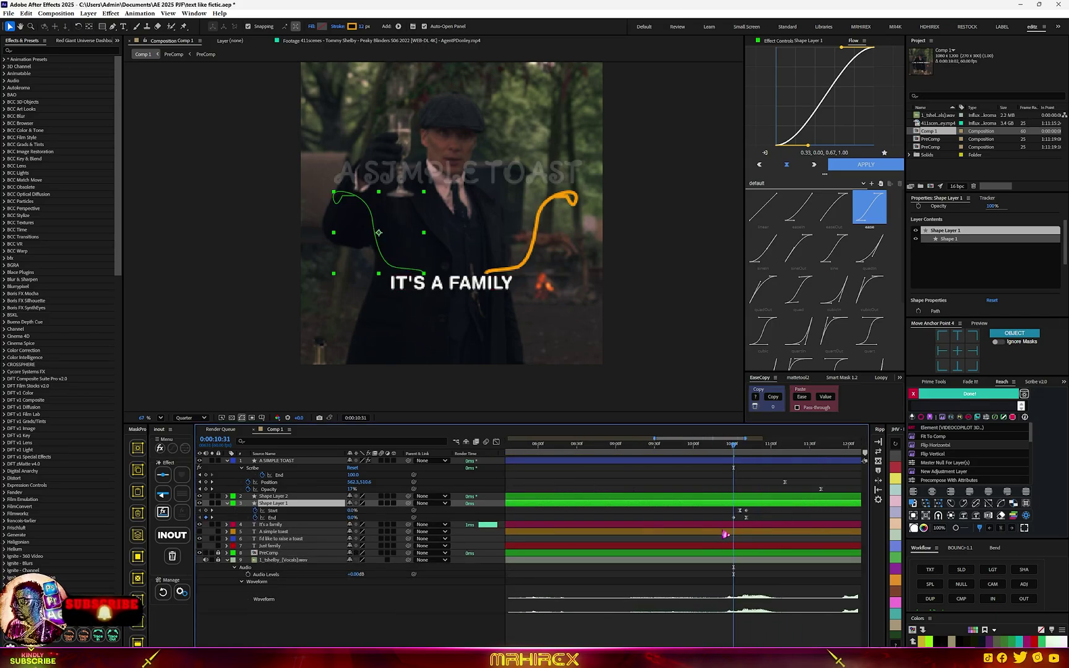
mouse_move(769, 508)
left_mouse_down()
mouse_move(737, 526)
mouse_move(713, 513)
mouse_move(643, 520)
left_mouse_up()
scroll(714, 513, "down", 5)
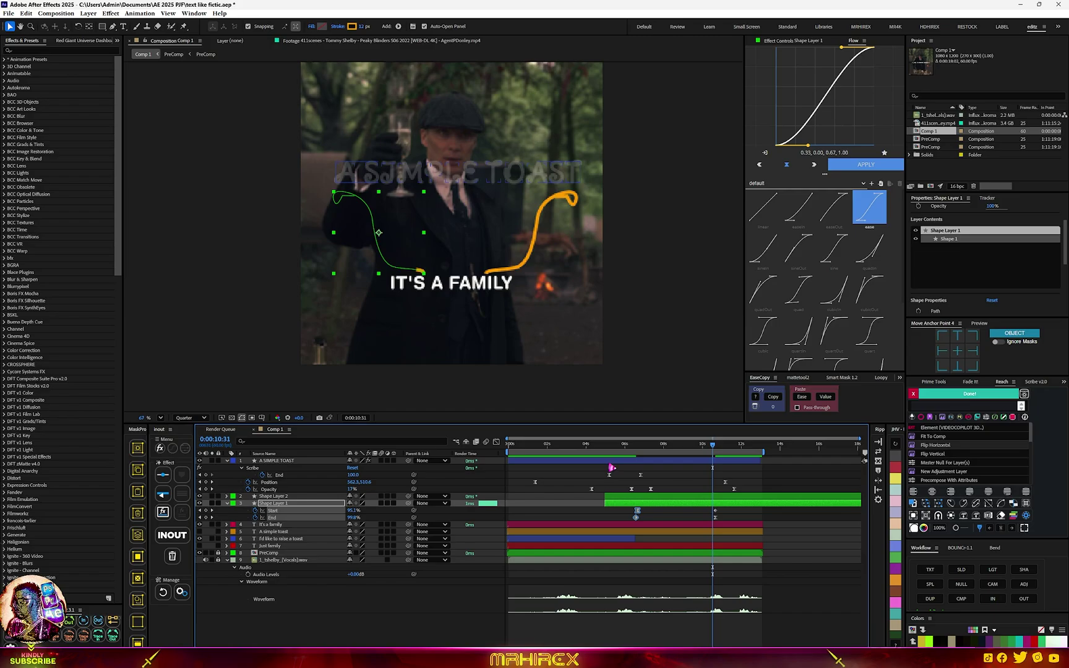
key("space")
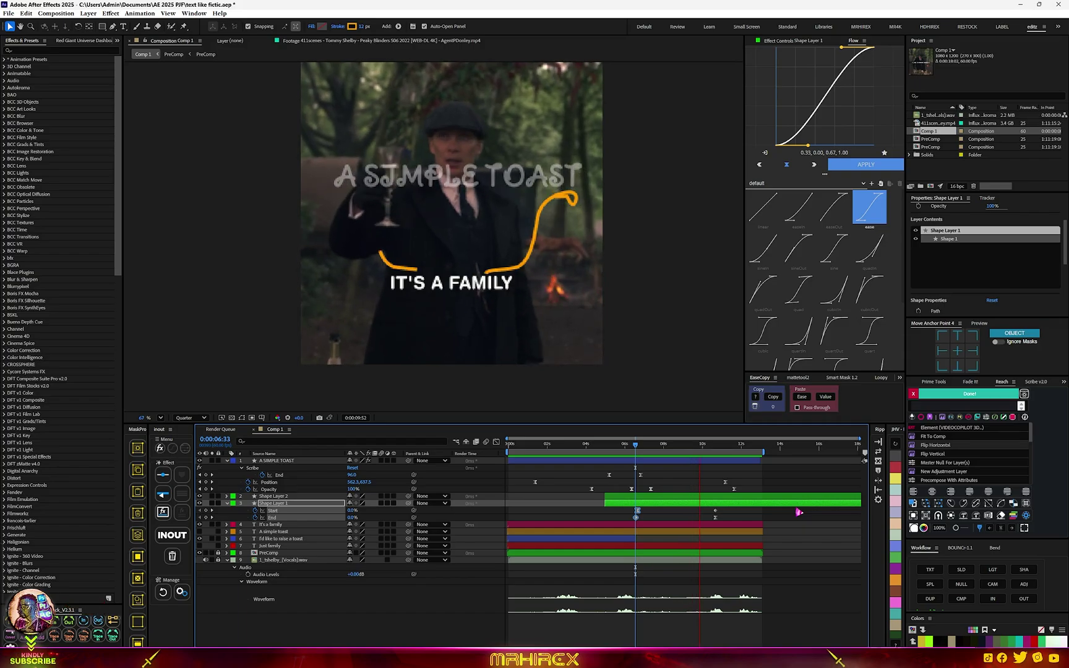
Reveal Shape Layer 2's animated trim values and replay the animation from an earlier point.
left_click(662, 499)
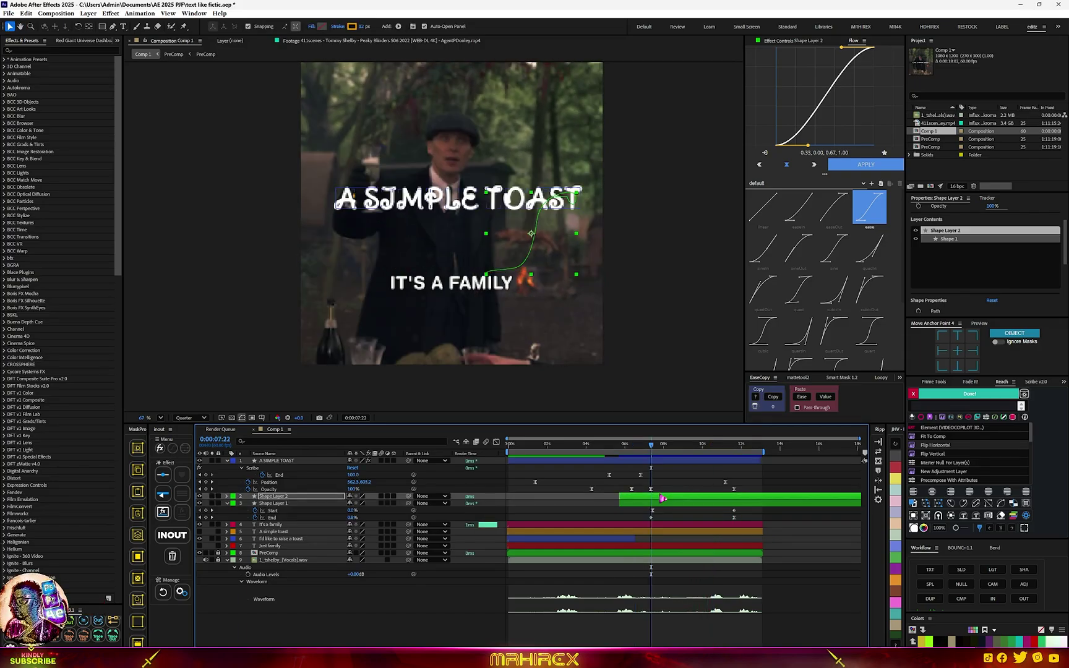
key("u")
key("space")
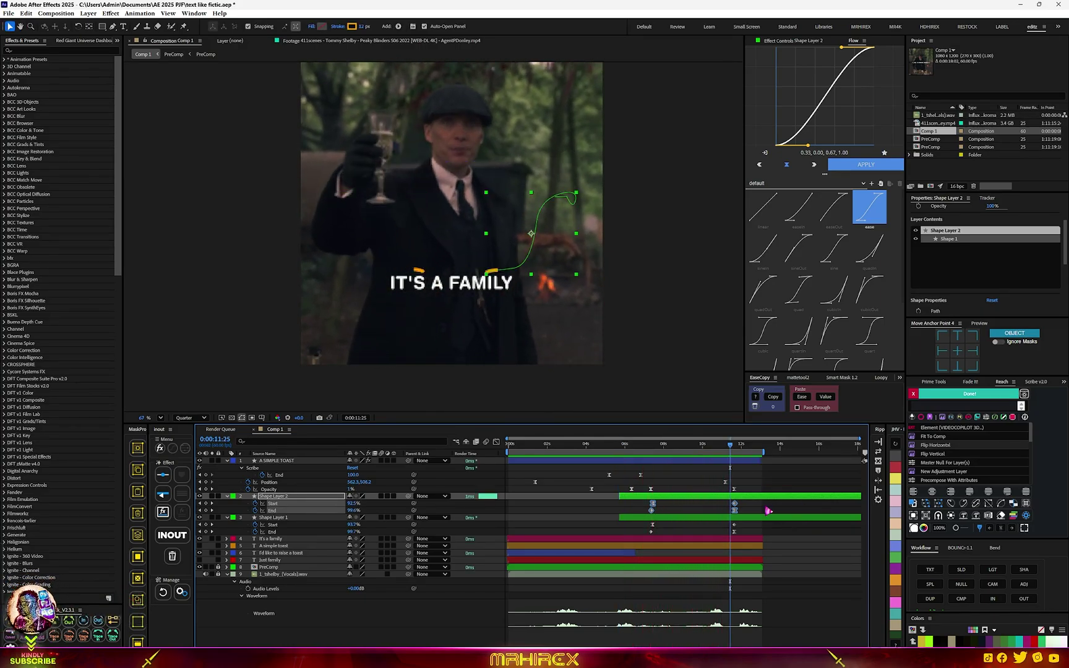
left_click(631, 540)
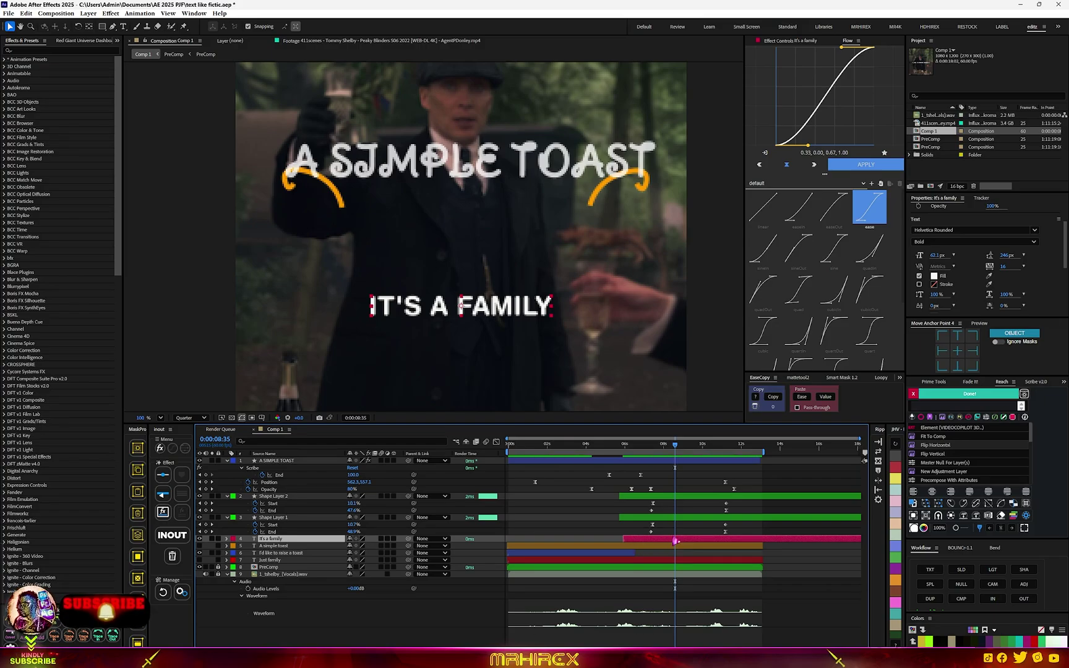
Add Position, Scale and Opacity keyframes to the IT'S A FAMILY caption and move them later.
key("p")
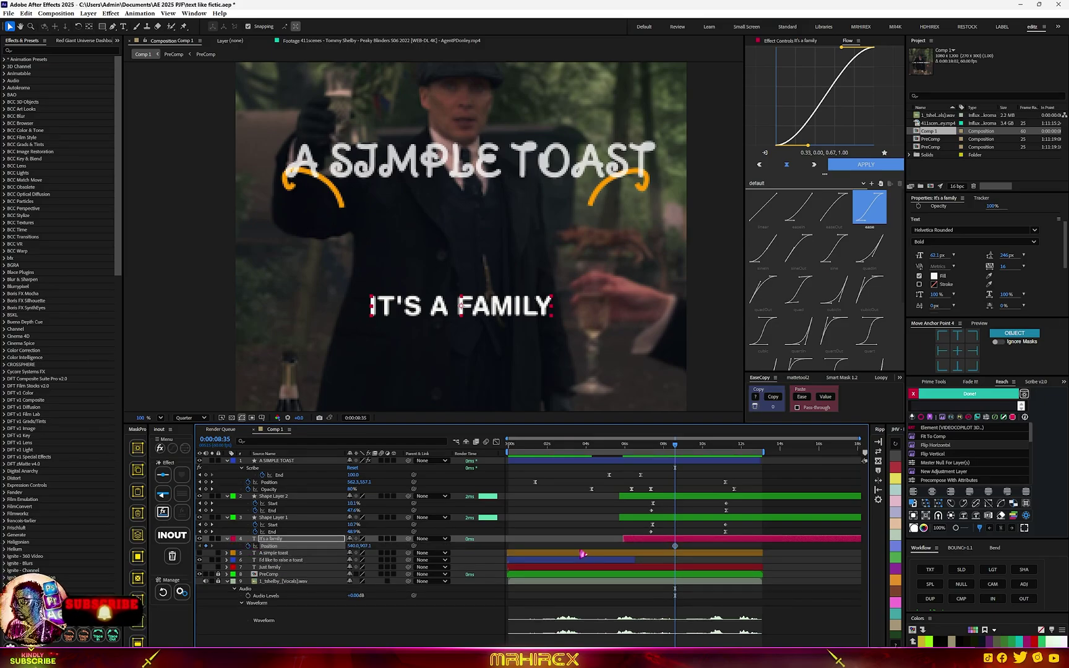
key("t")
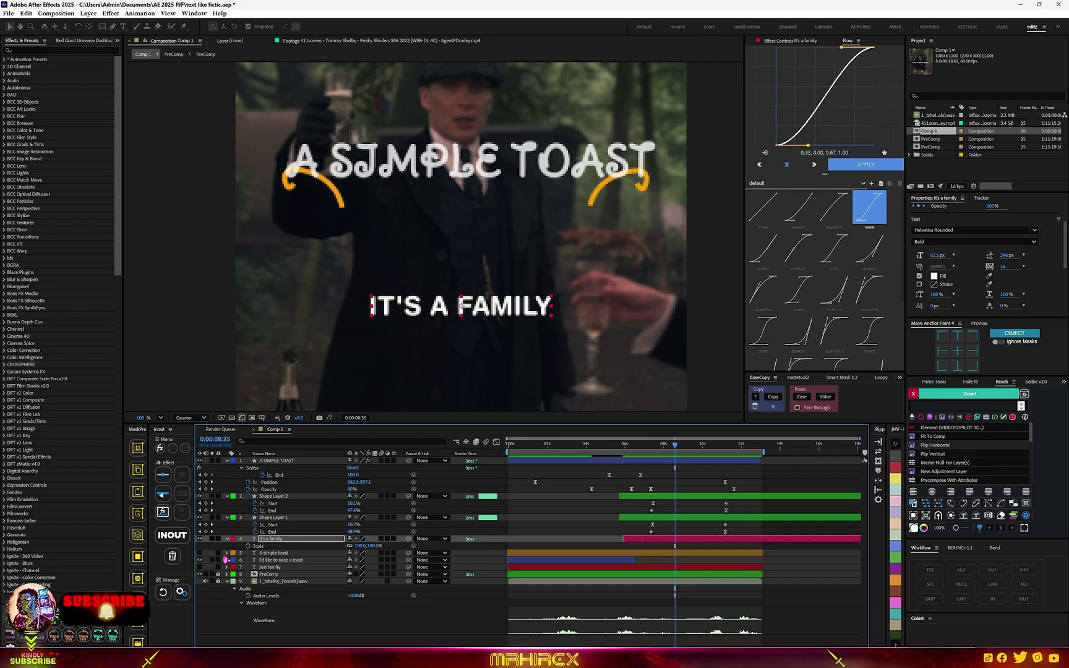
key("alt+shift+p")
key("alt+shift+s")
key("alt+shift+t")
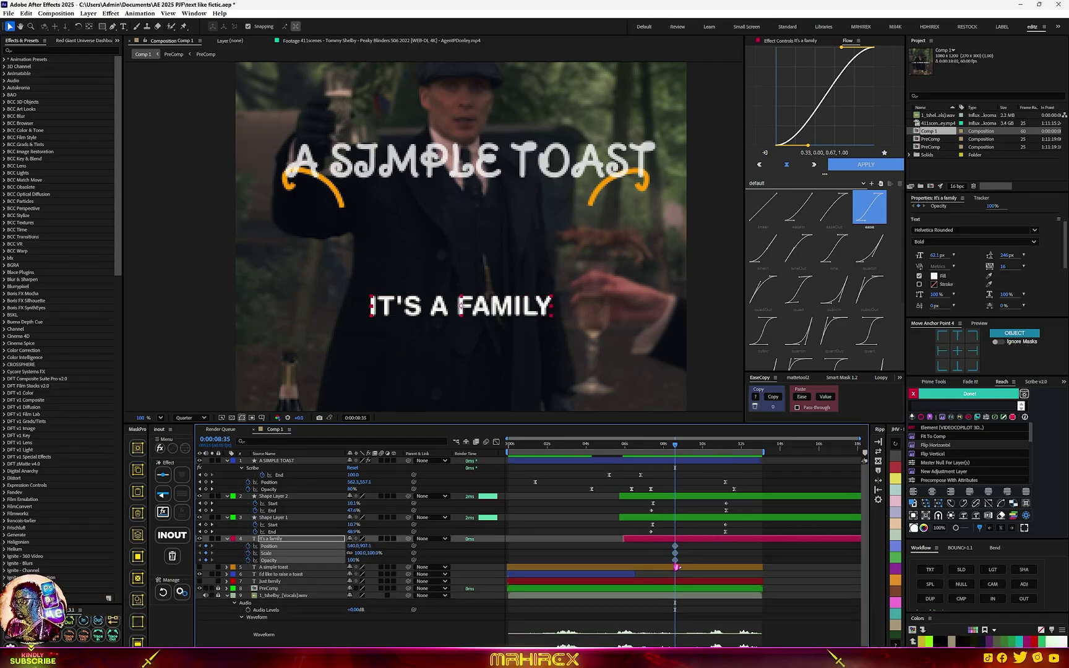
left_click_drag(676, 561, 718, 560)
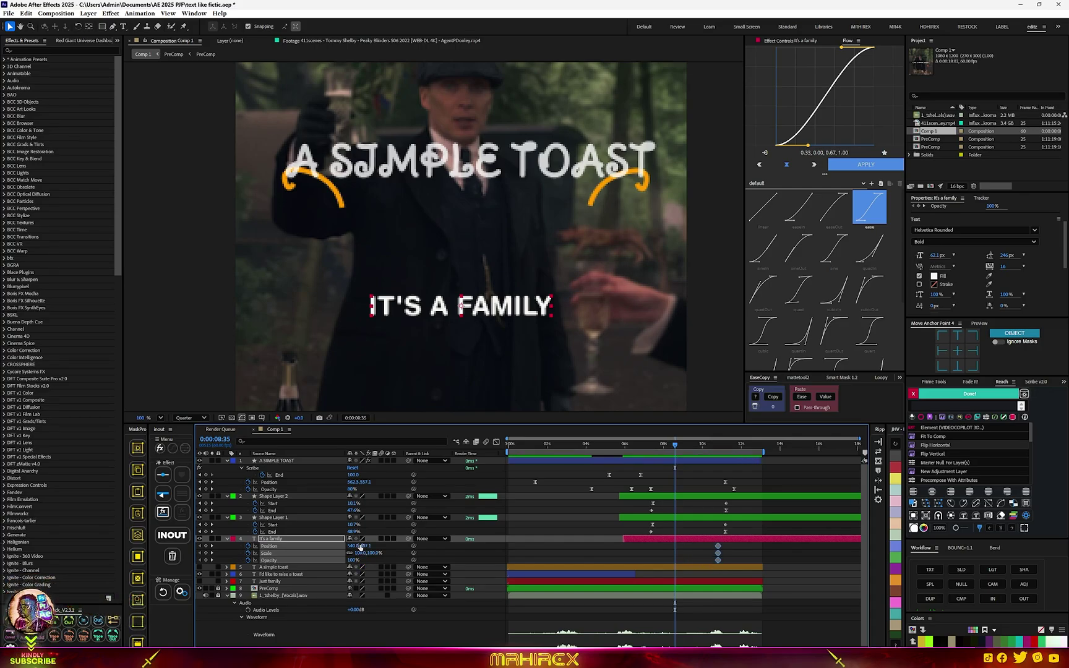
Start the caption at Position Y 1126.1, Scale 81% and Opacity 0%, then preview.
left_click_drag(365, 546, 358, 571)
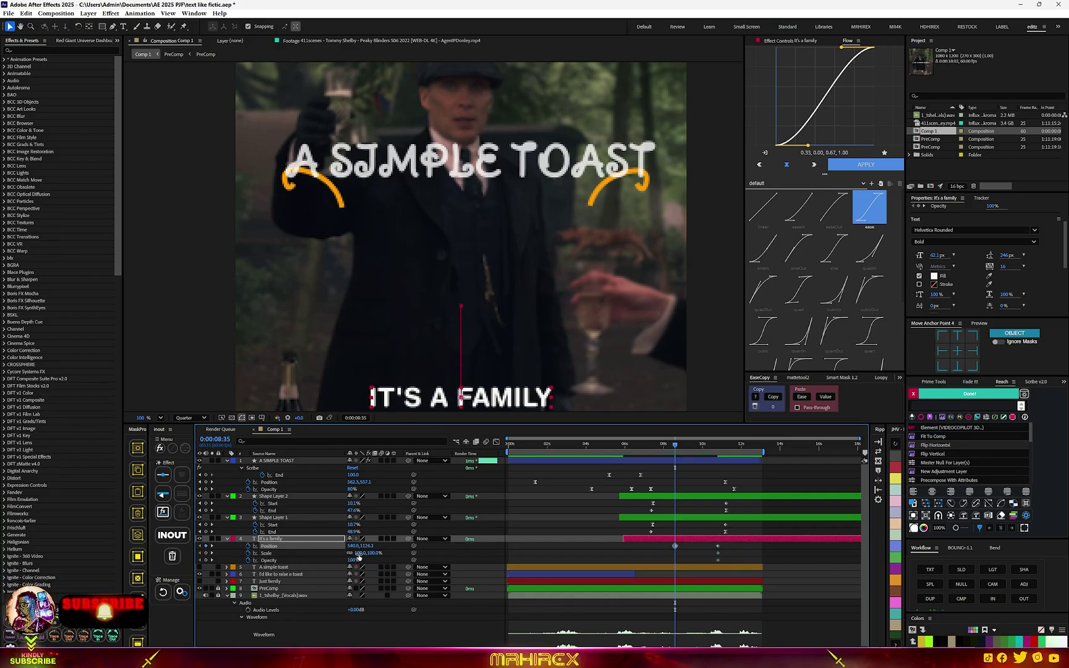
left_click_drag(359, 554, 107, 575)
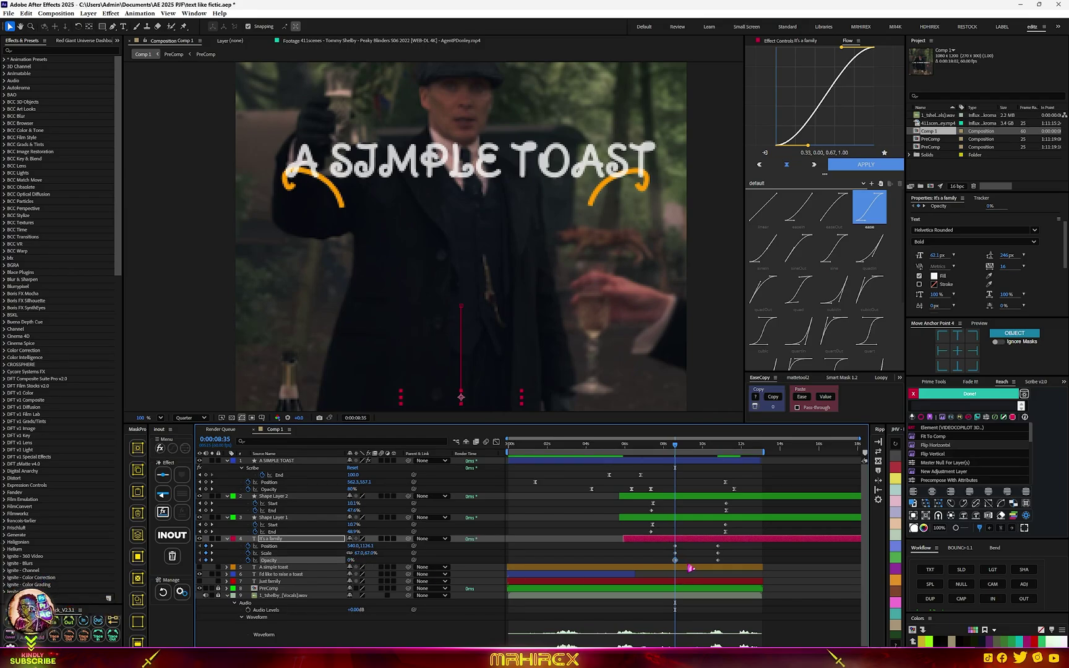
left_click_drag(676, 562, 692, 562)
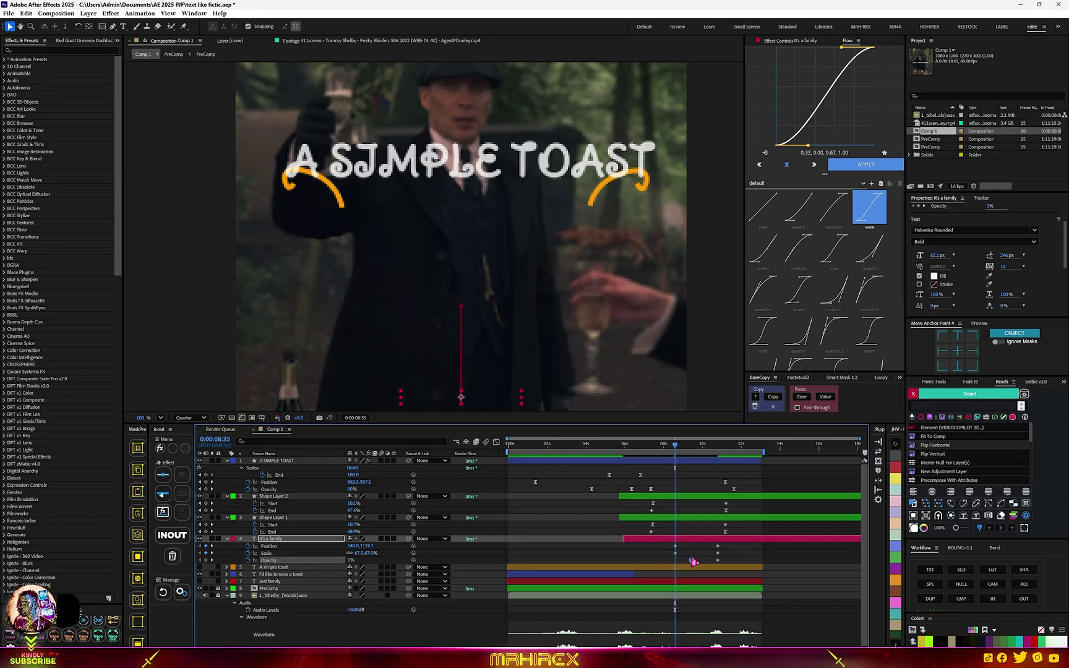
left_click(611, 446)
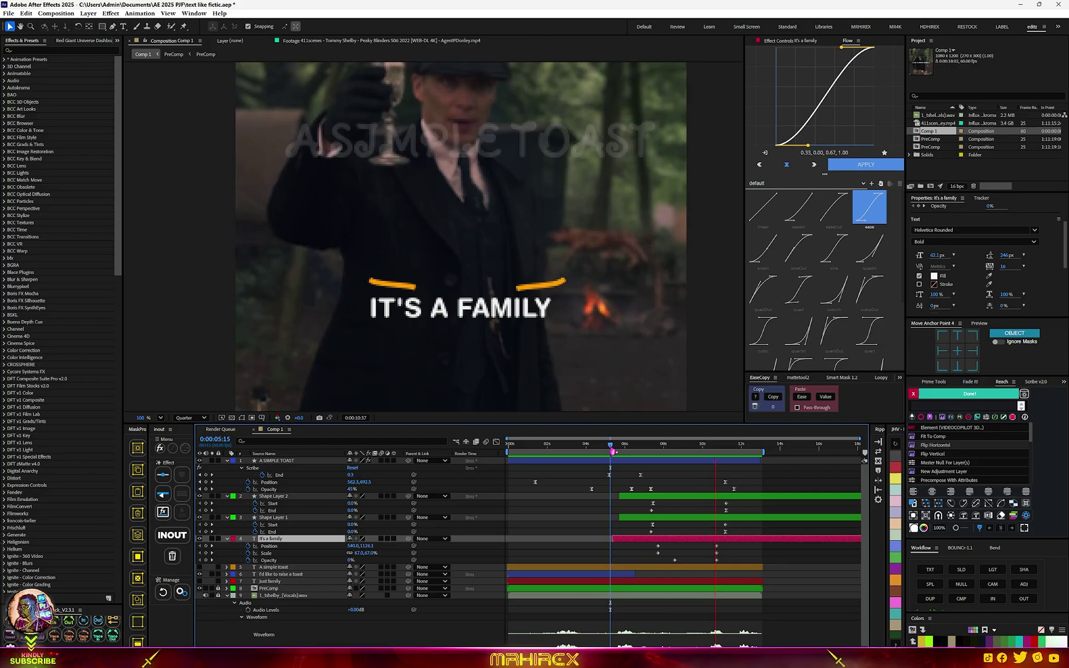
key("space")
Apply the Flow ease to the caption's Position, Scale and Opacity keyframes and preview it.
scroll(707, 561, "up", 2)
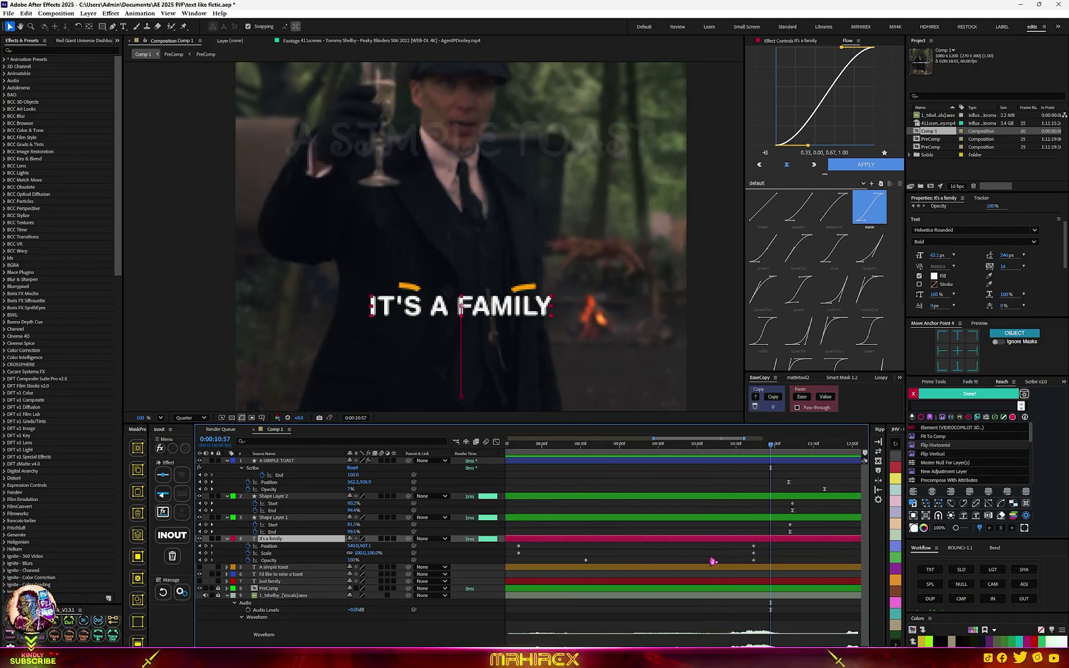
left_click(761, 547)
left_click(866, 165)
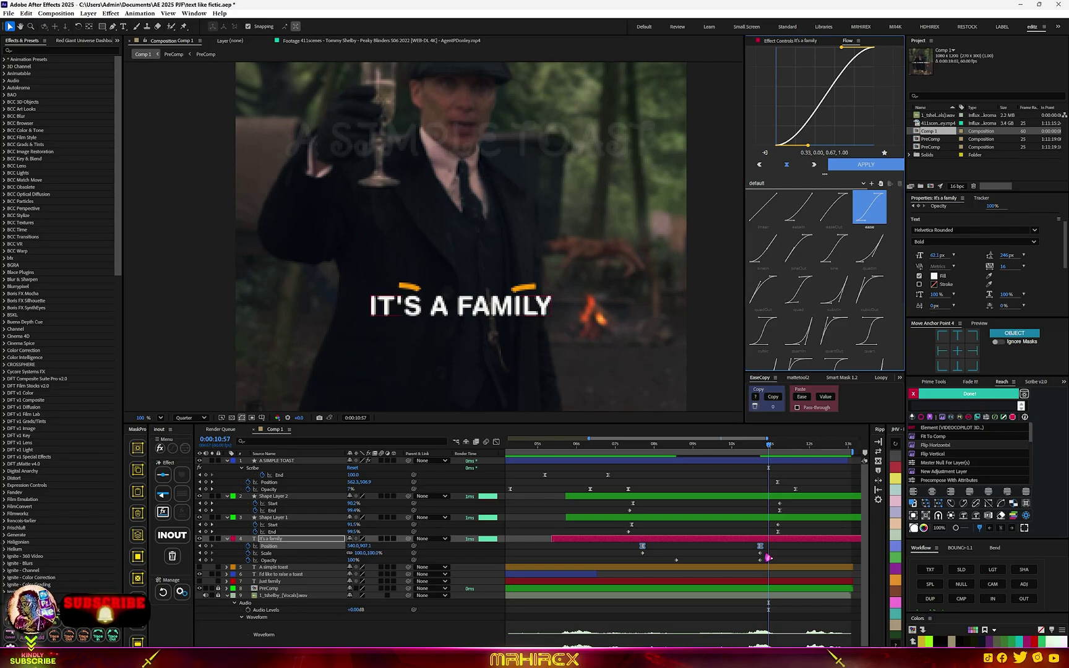
left_click_drag(767, 552, 640, 556)
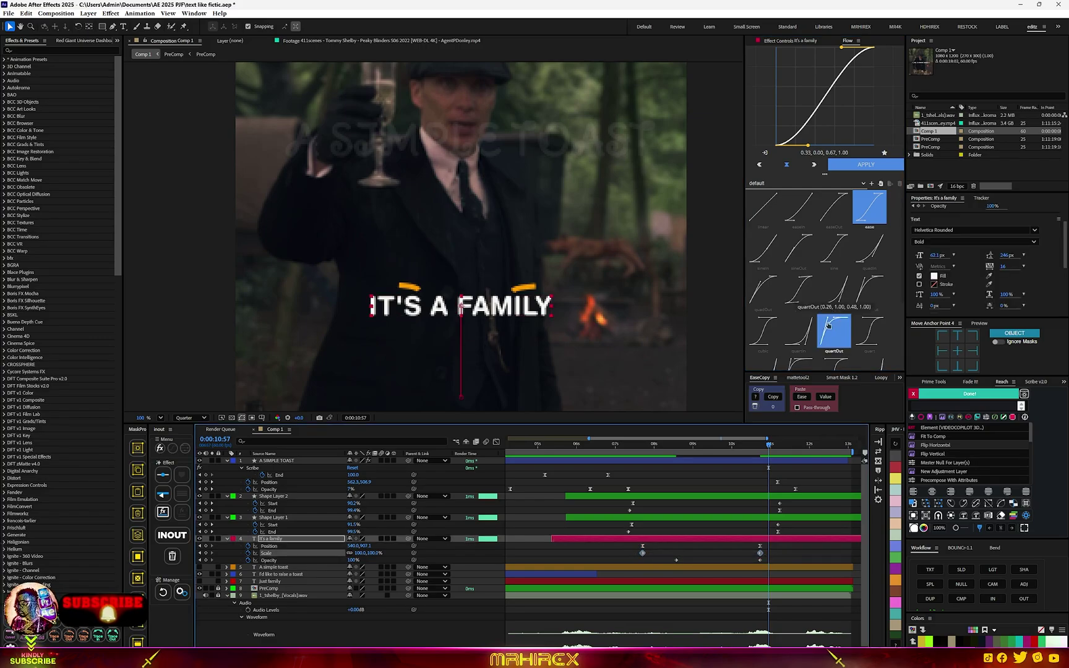
left_click(866, 167)
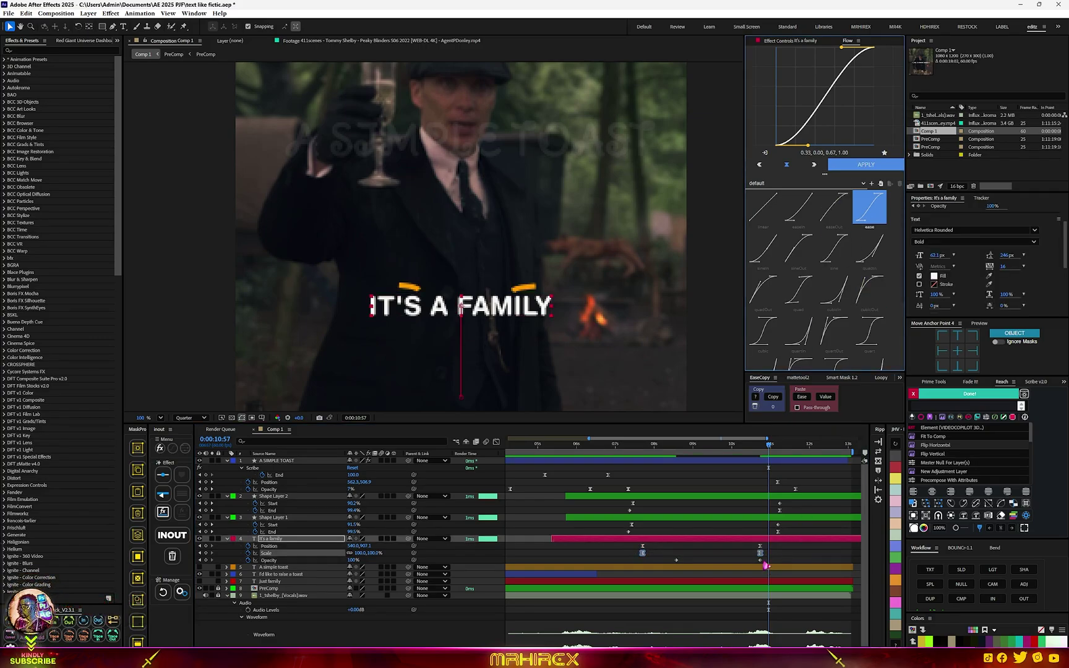
left_click_drag(765, 562, 653, 568)
key("space")
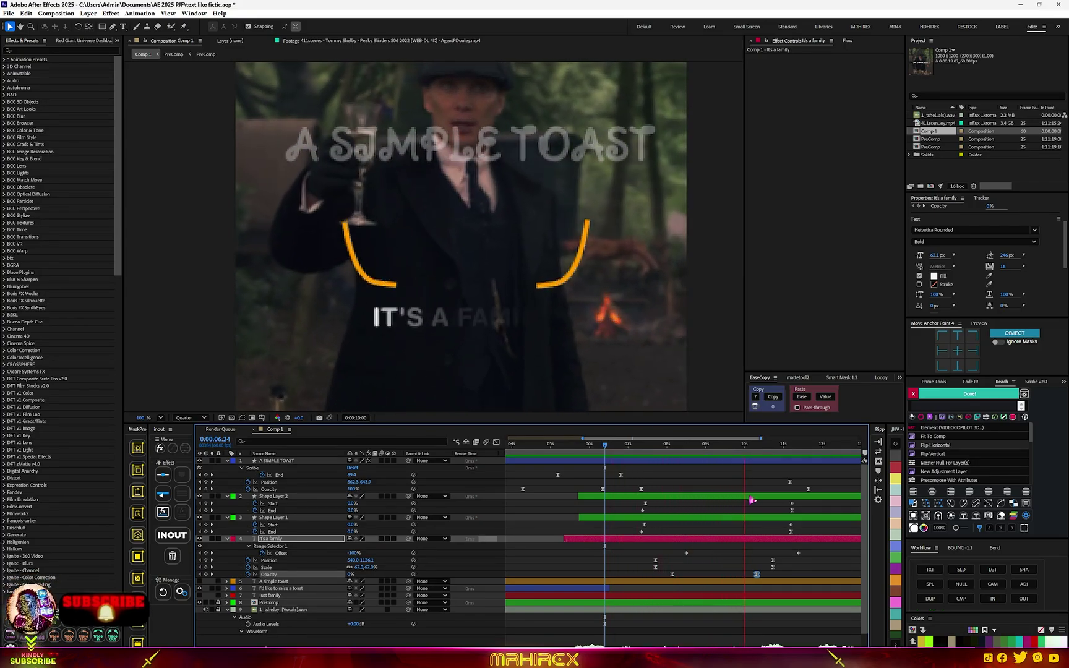
Set Shape Layer 2's Stroke 1 width to 10.
key("space")
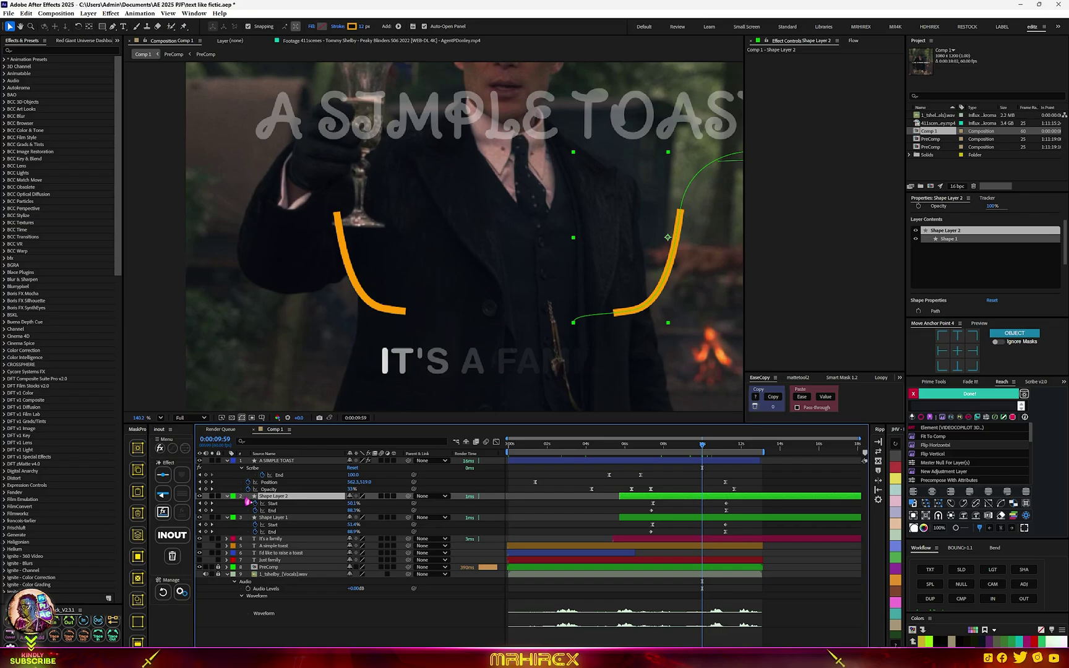
left_click(233, 497)
left_click(227, 497)
left_click(227, 497)
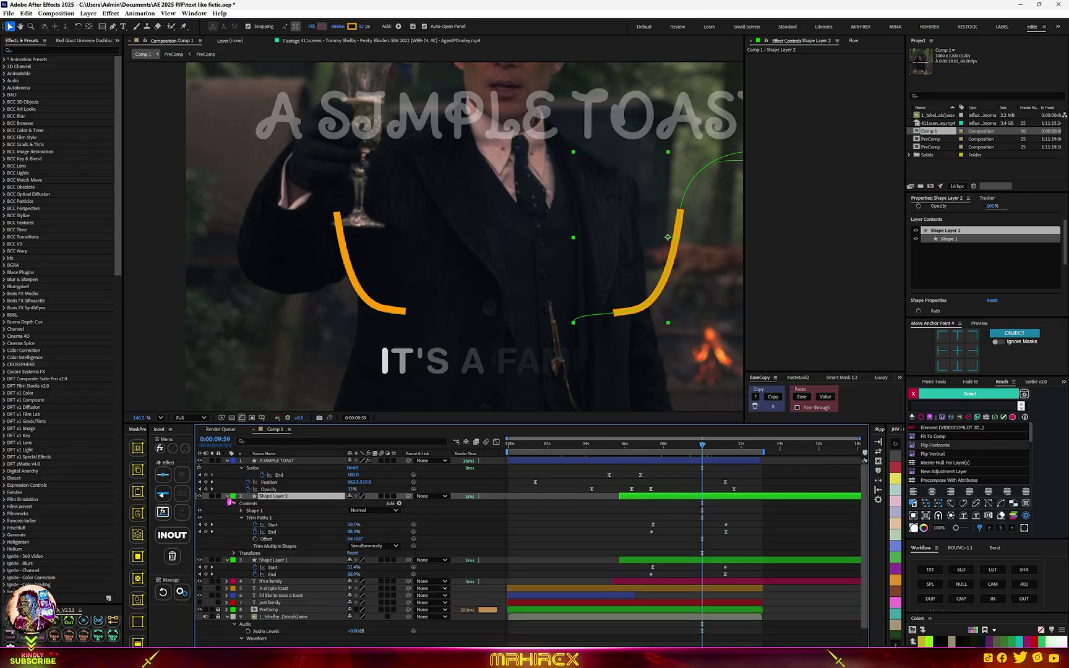
left_click(242, 511)
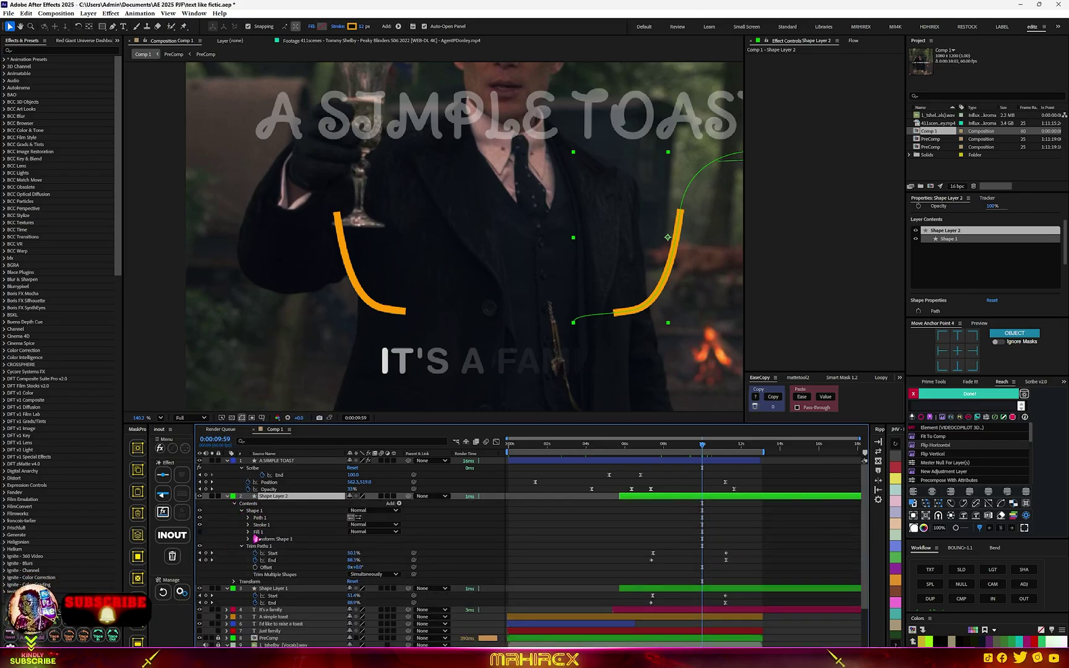
left_click(248, 525)
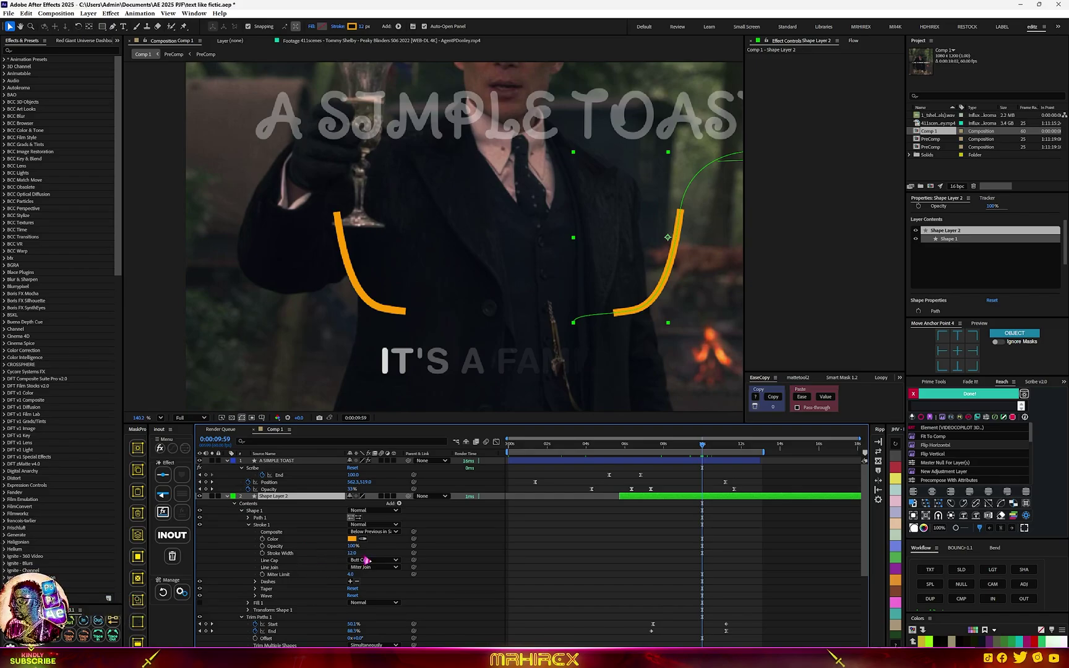
left_click_drag(350, 554, 351, 556)
type("5")
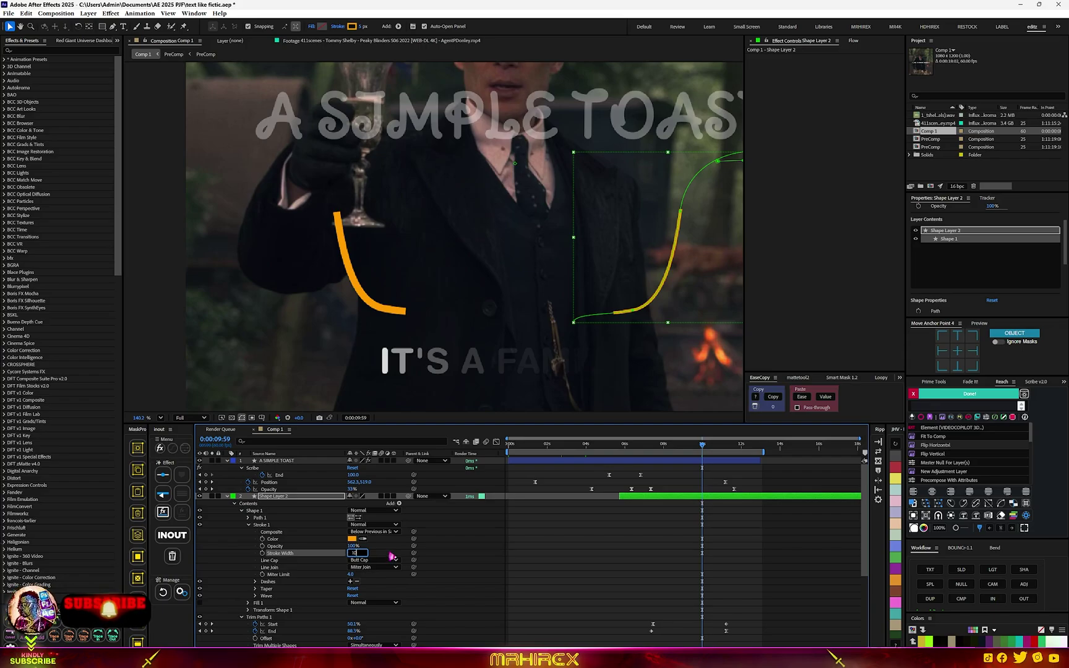
key("Return")
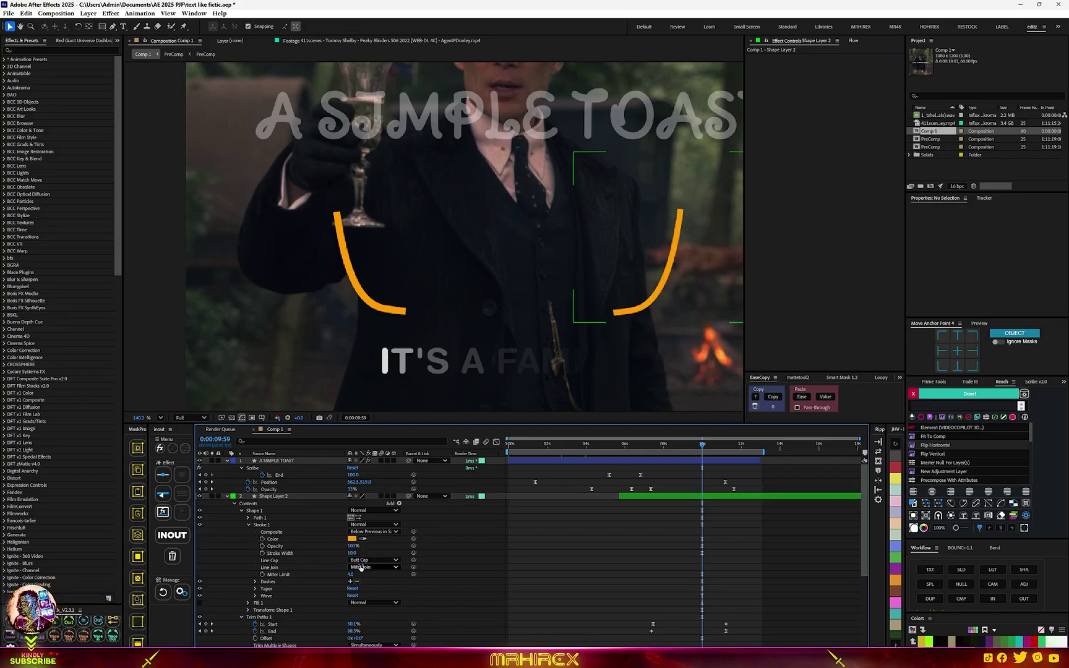
Give the second curve's stroke Round Cap ends and Round Join corners.
left_click(361, 561)
left_click(380, 578)
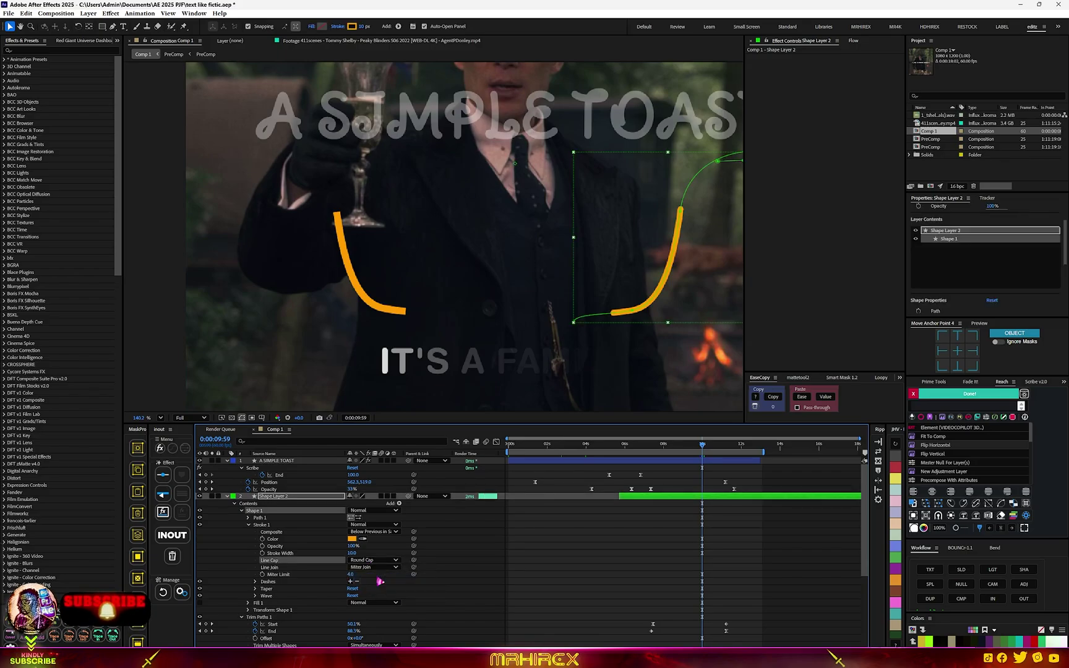
left_click(374, 568)
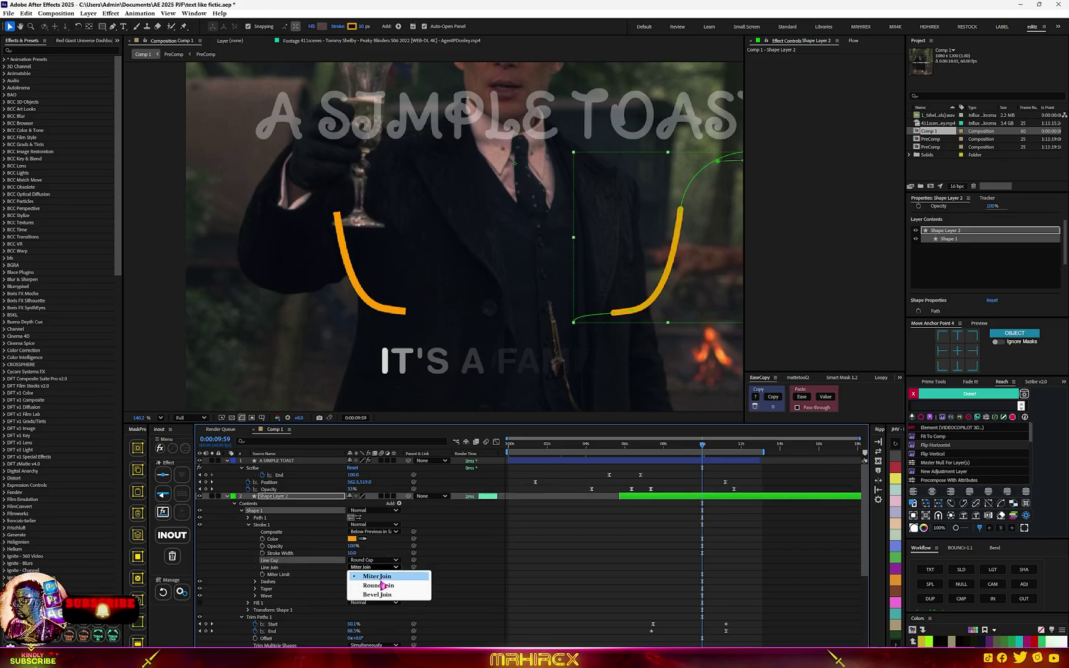
left_click(383, 585)
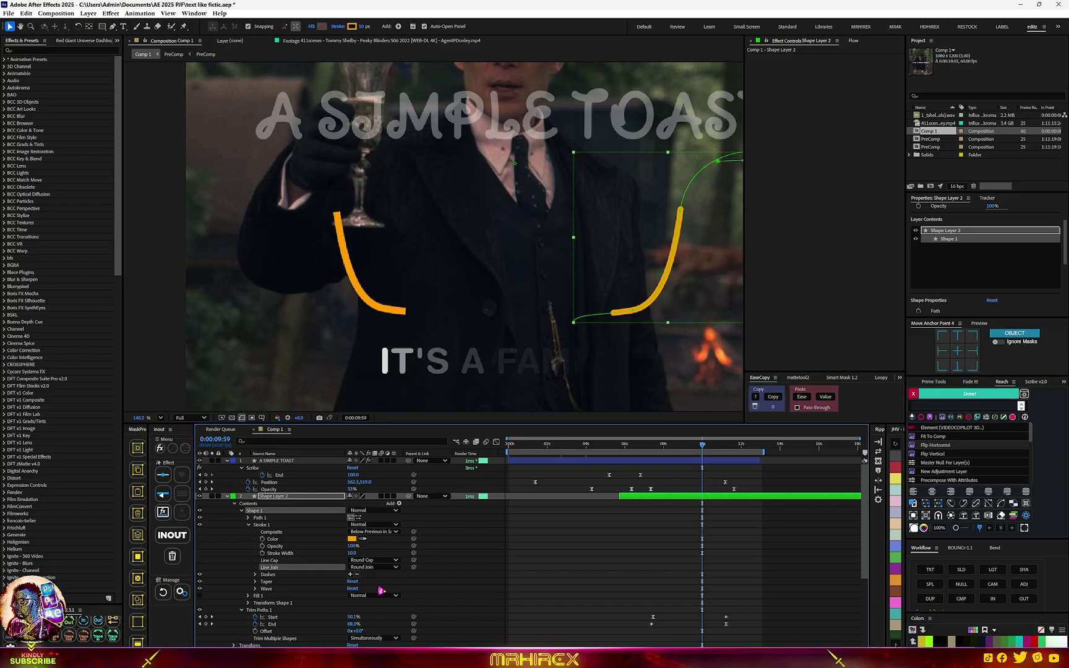
Taper the start of the second curve's stroke by 5%.
left_click(255, 582)
scroll(307, 604, "down", 3)
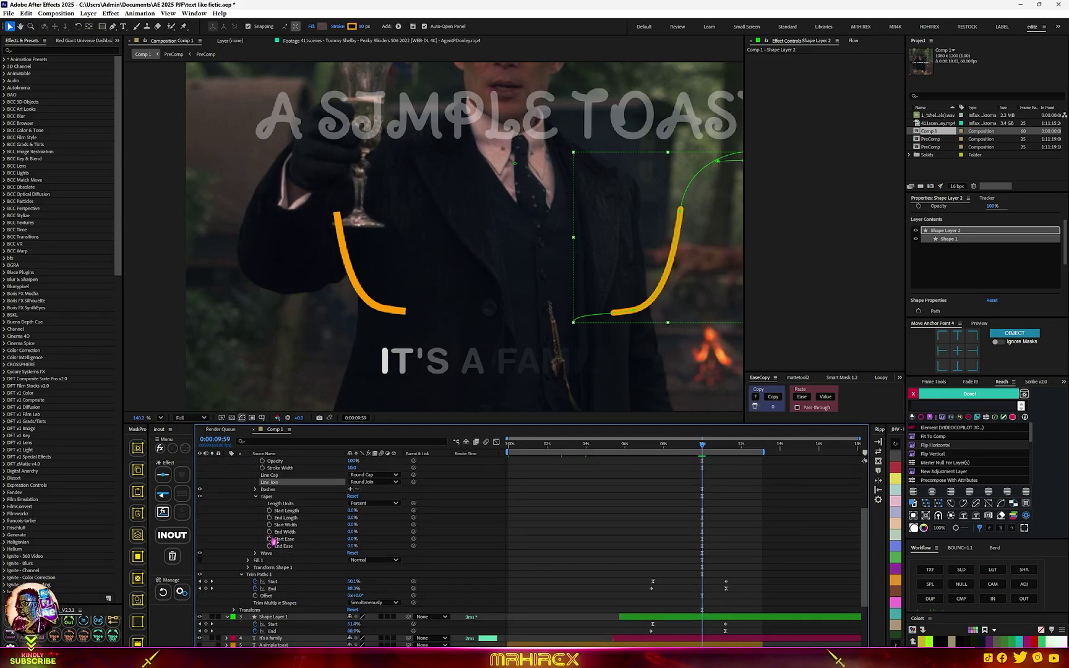
left_click(256, 554)
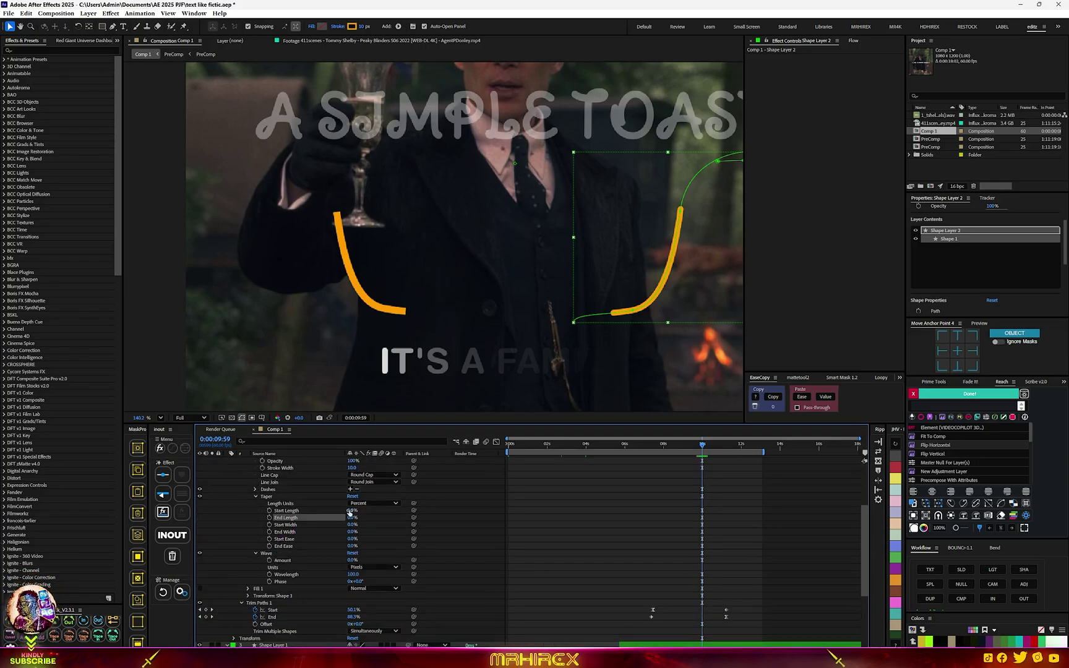
left_click_drag(350, 513, 354, 514)
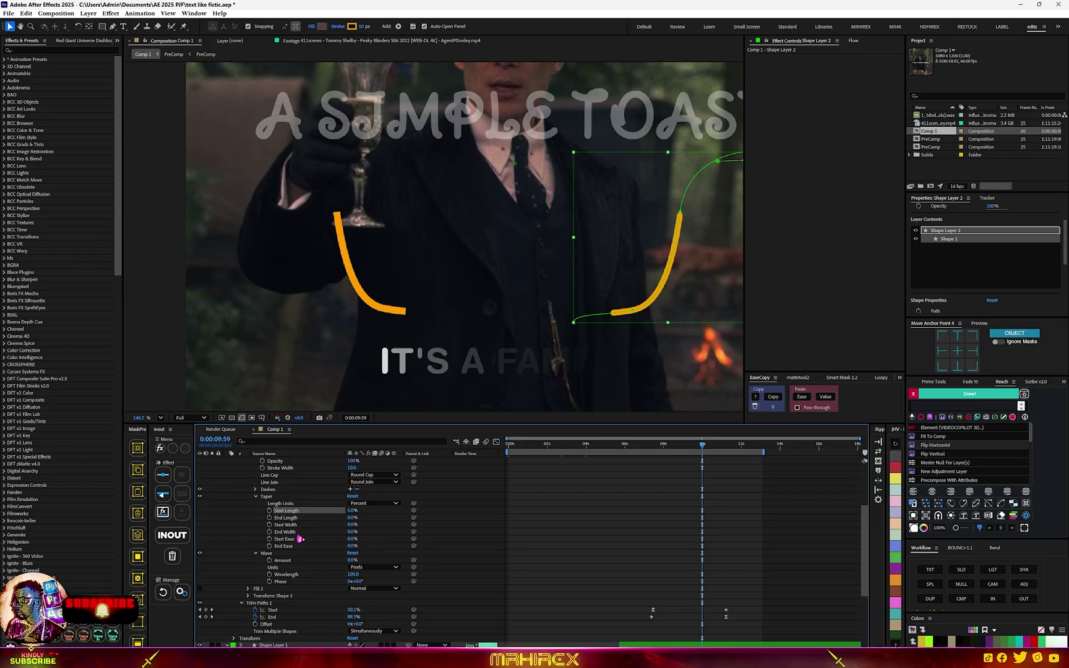
scroll(304, 542, "down", 3)
left_click(229, 553)
left_click(228, 551)
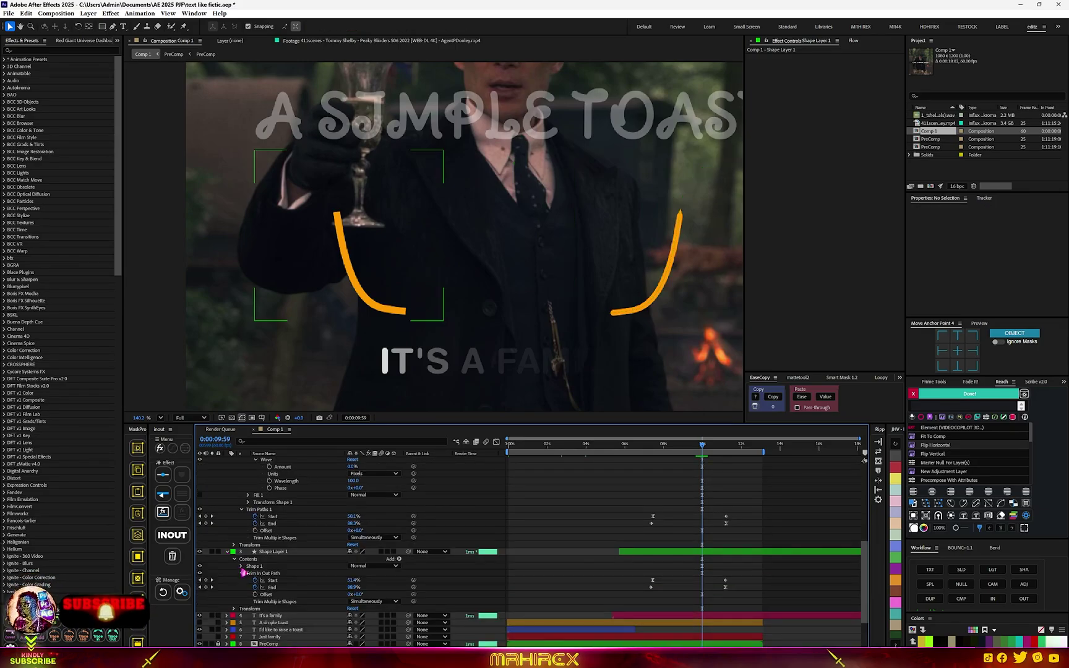
Set Shape Layer 1's stroke to Round Cap ends and Round Join corners.
left_click(241, 567)
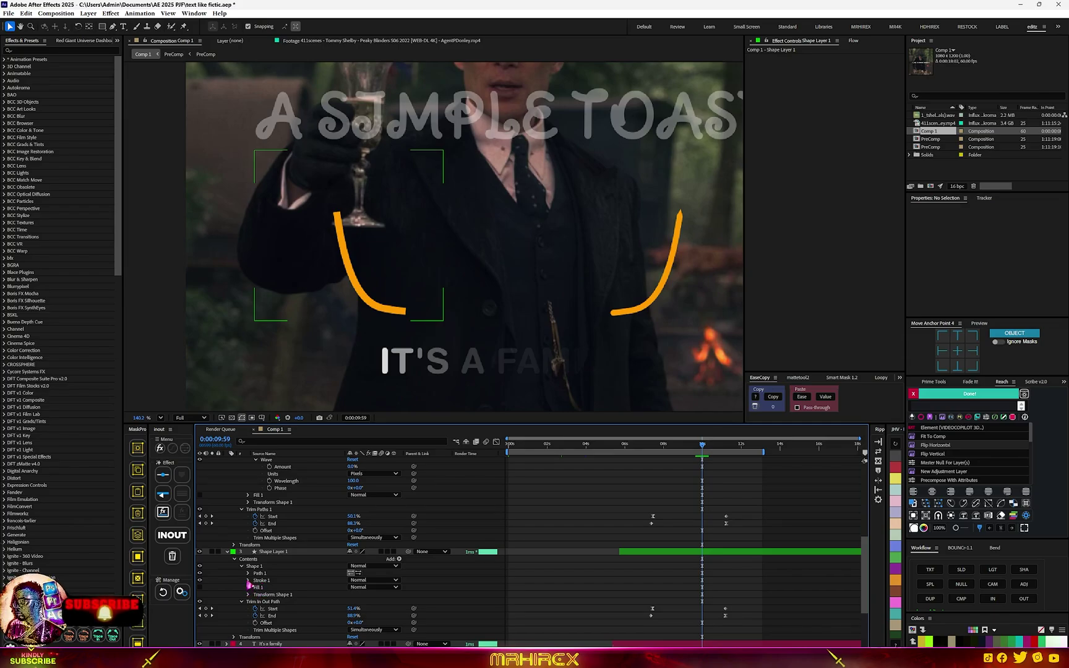
left_click(248, 580)
left_click(356, 608)
left_click(352, 602)
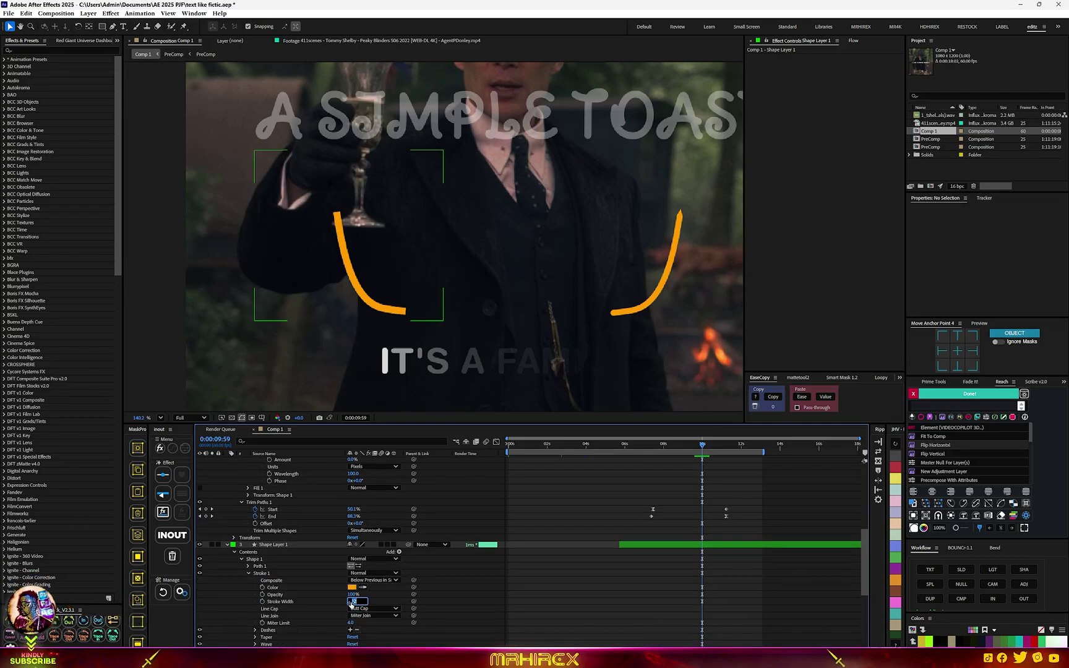
left_click(368, 609)
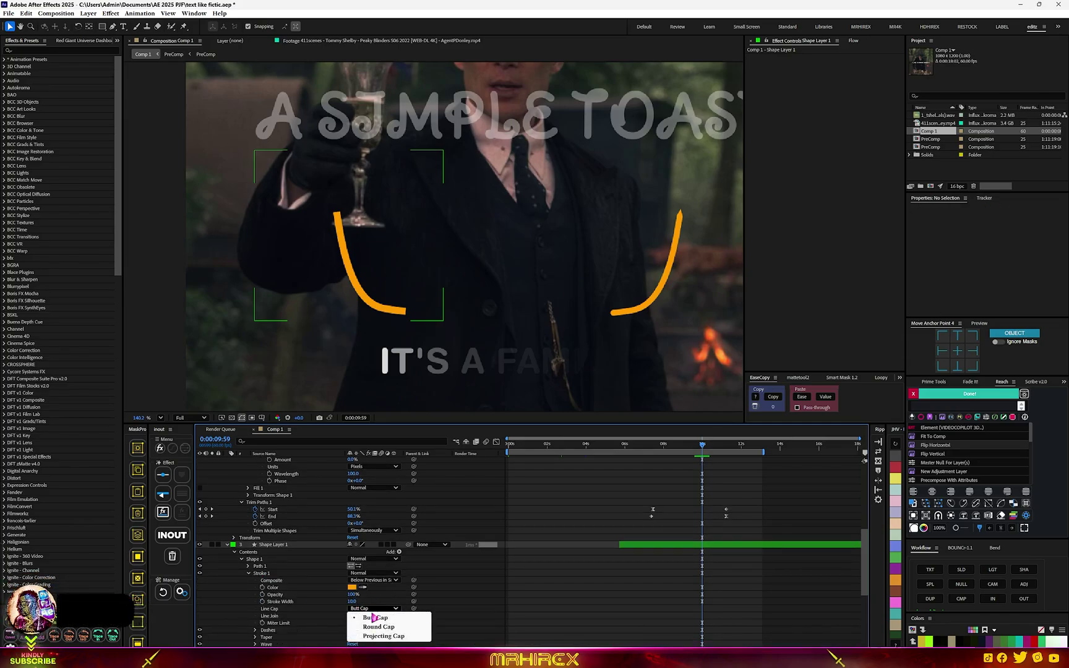
left_click(371, 627)
left_click(371, 616)
left_click(377, 635)
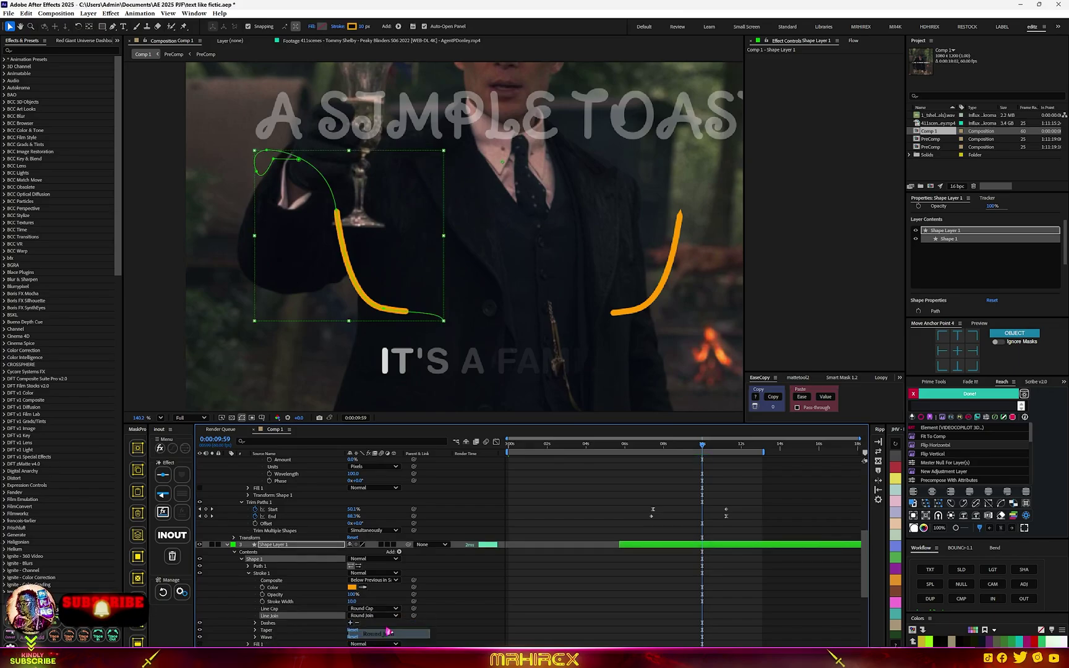
key("F2")
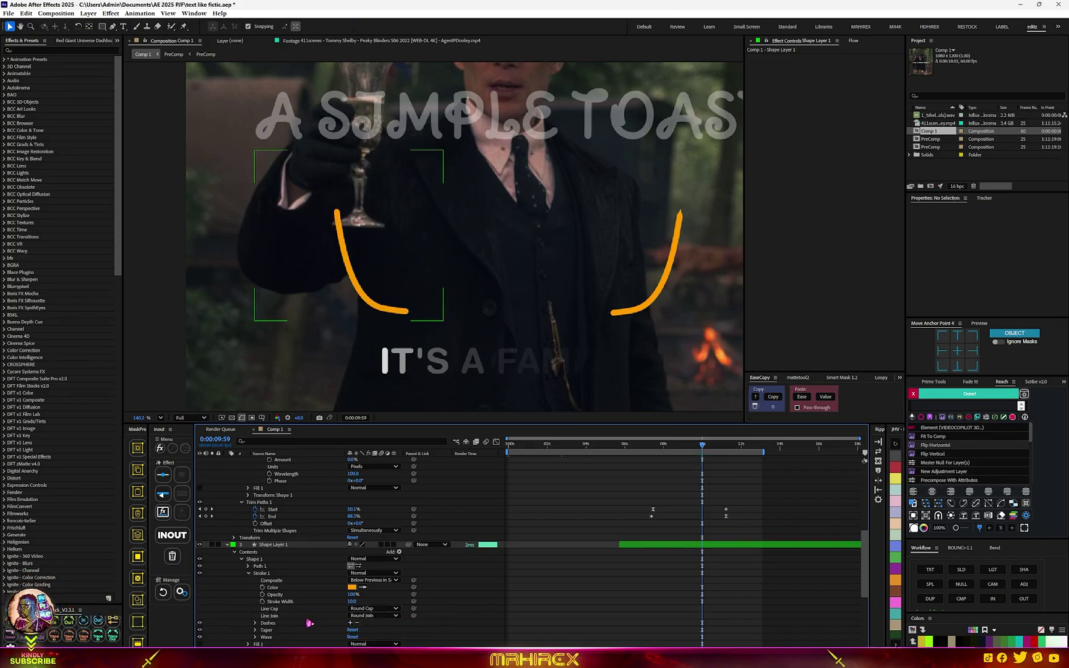
Set the left stroke's Taper Start Length to 20%.
scroll(299, 616, "down", 3)
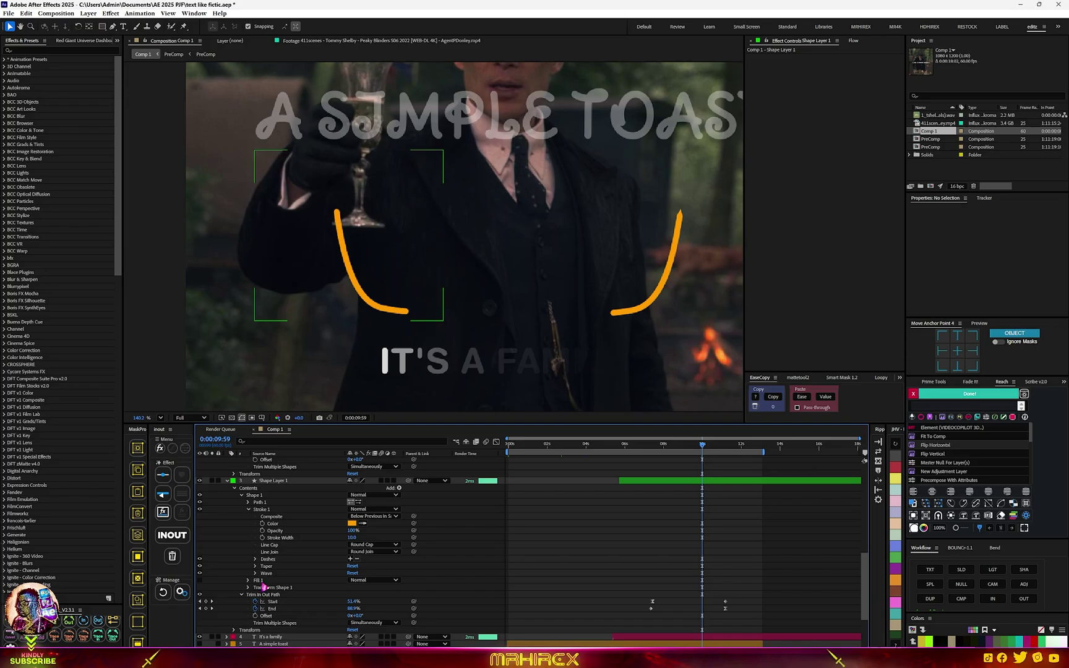
left_click(255, 566)
left_click_drag(351, 581, 354, 580)
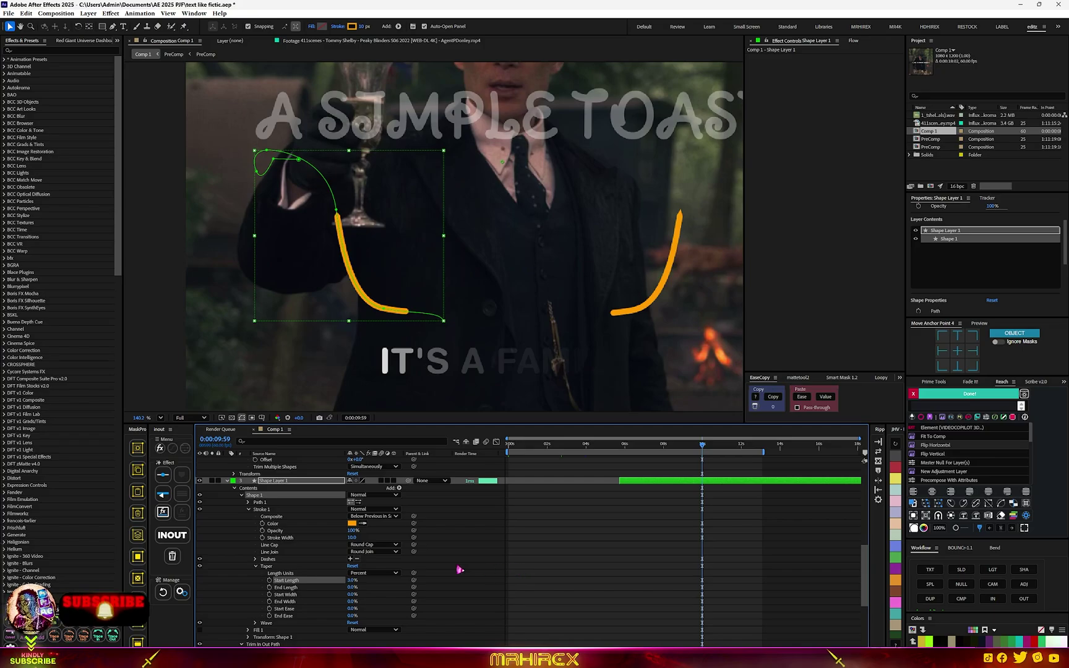
left_click(229, 489)
scroll(260, 526, "up", 5)
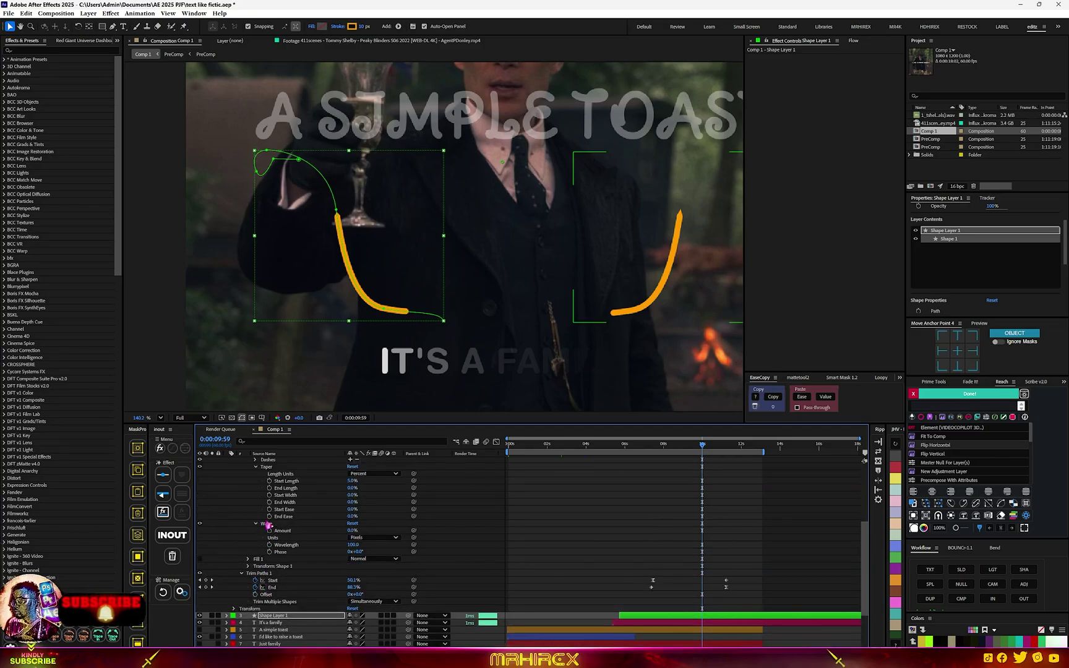
Apply Turbulent Displace to Shape Layer 1 using Turbulent Smoother with Amount lowered to 4.0.
left_click(228, 496)
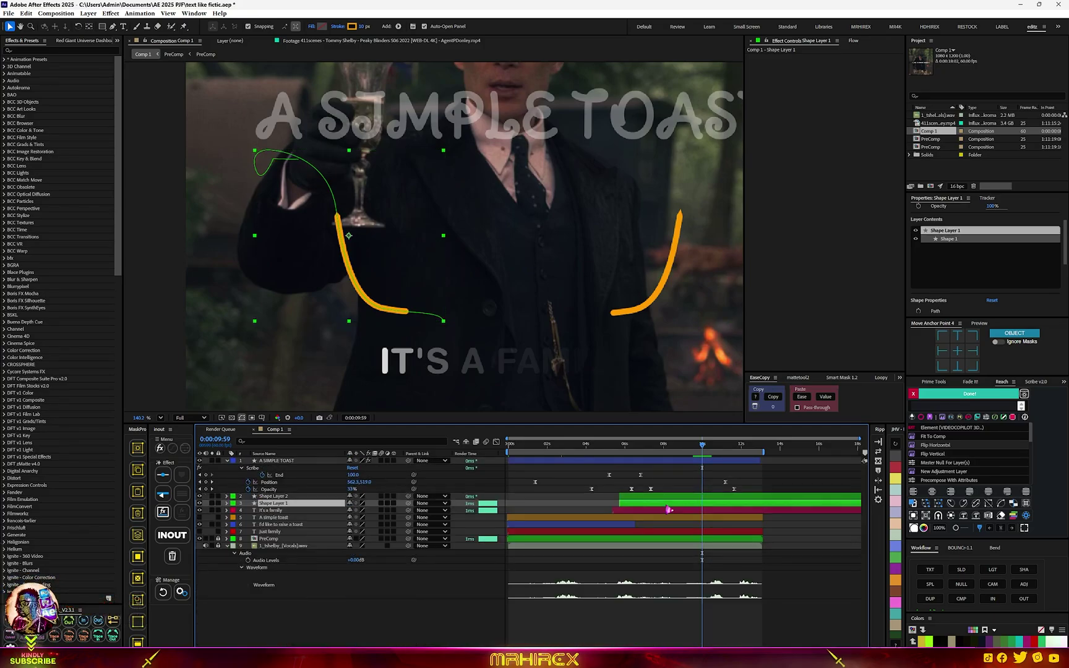
key("ctrl+space")
type("turb")
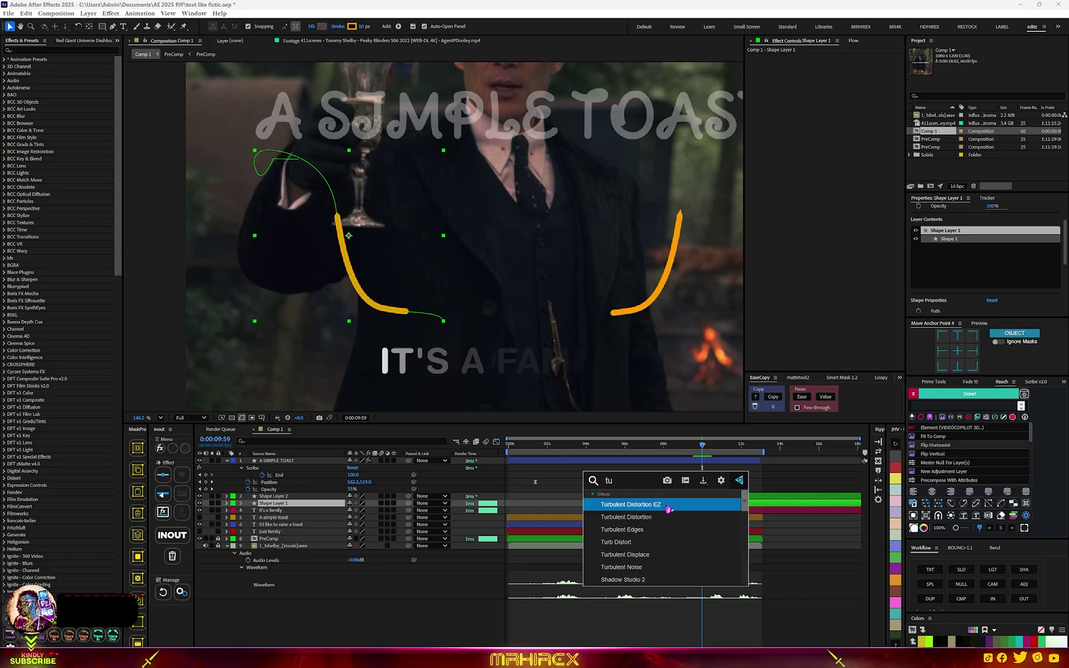
left_click(641, 555)
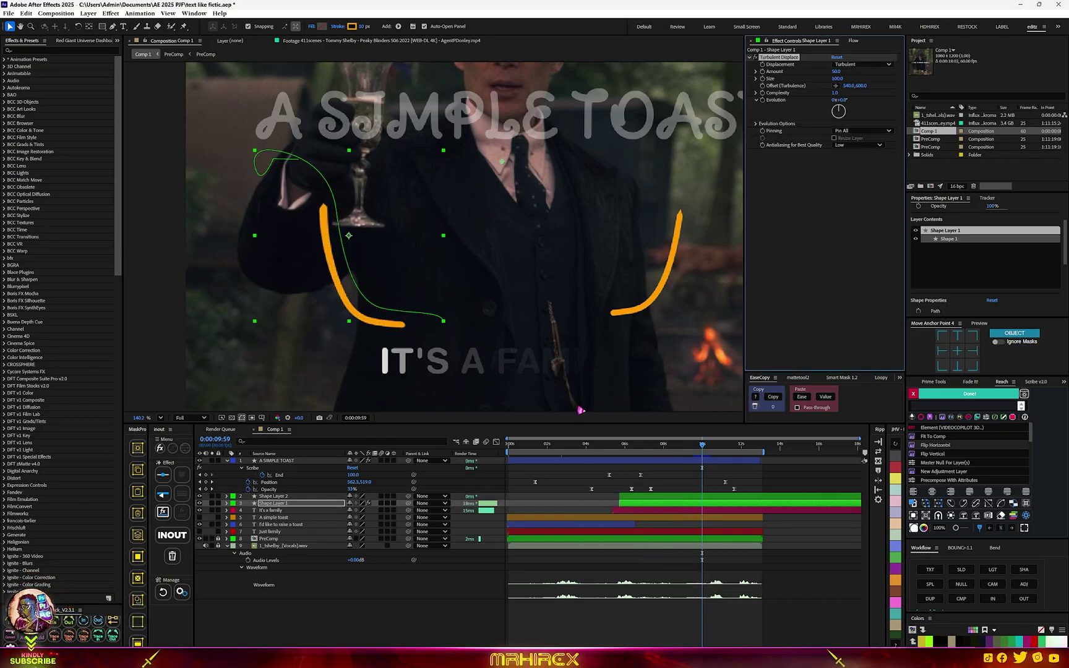
left_click(863, 65)
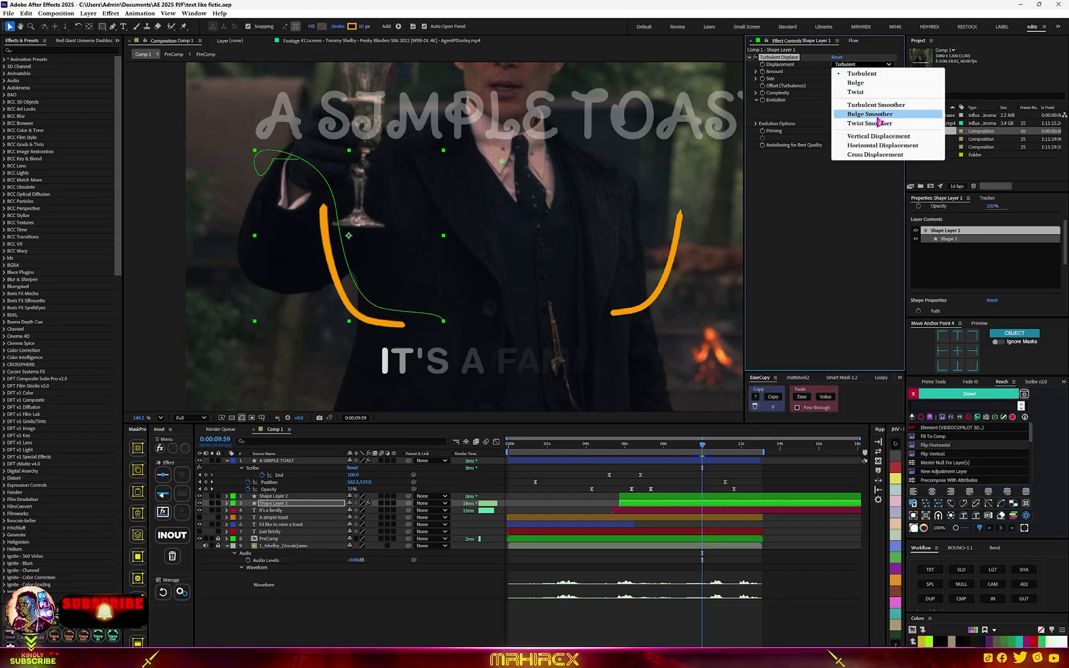
left_click(875, 105)
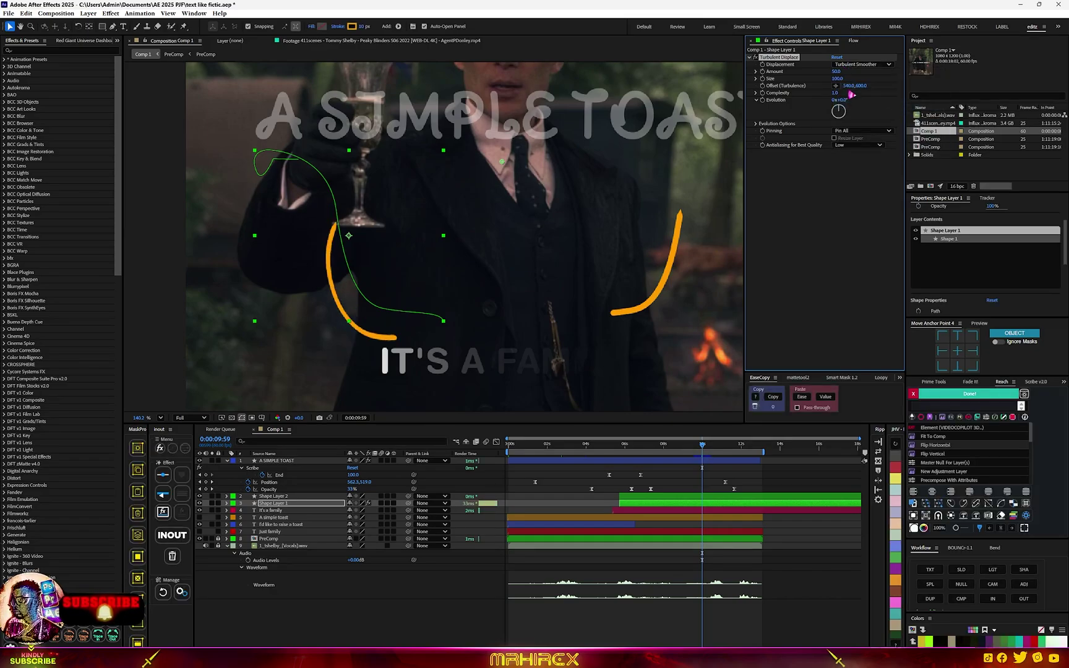
left_click_drag(836, 71, 772, 109)
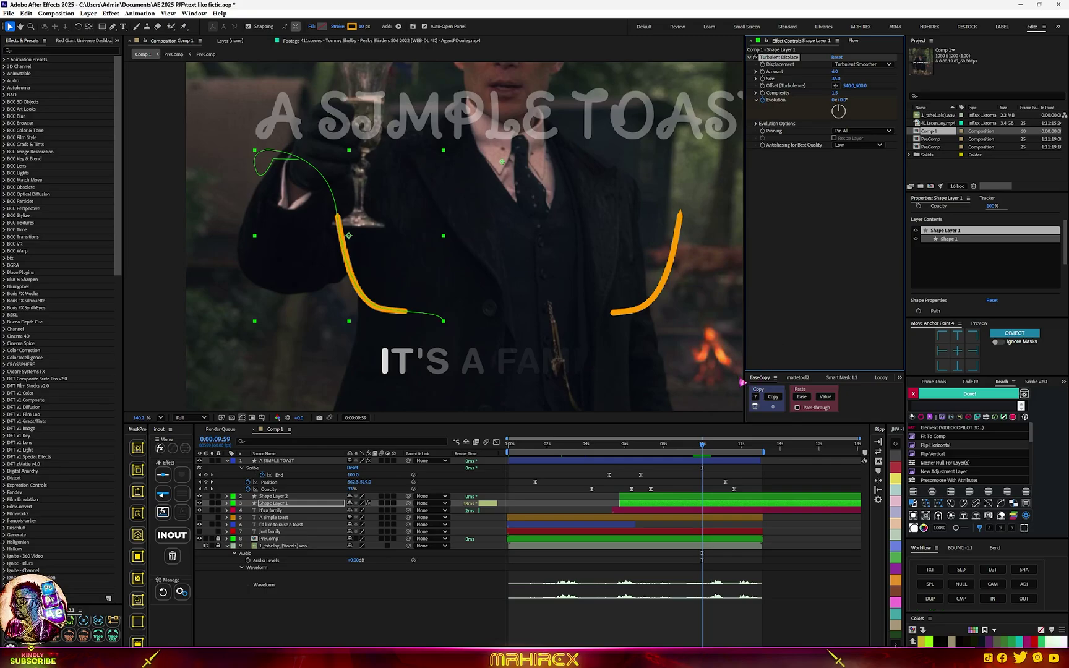
Keyframe Turbulent Displace Evolution on Shape Layer 1 with two eased keyframes.
key("u")
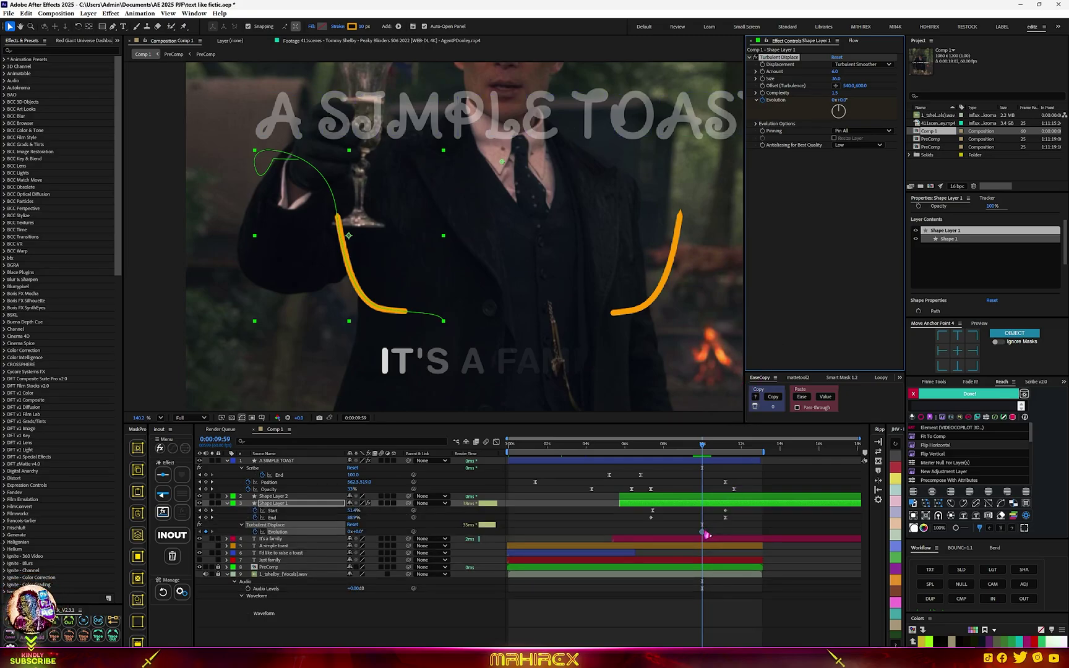
left_click(681, 534)
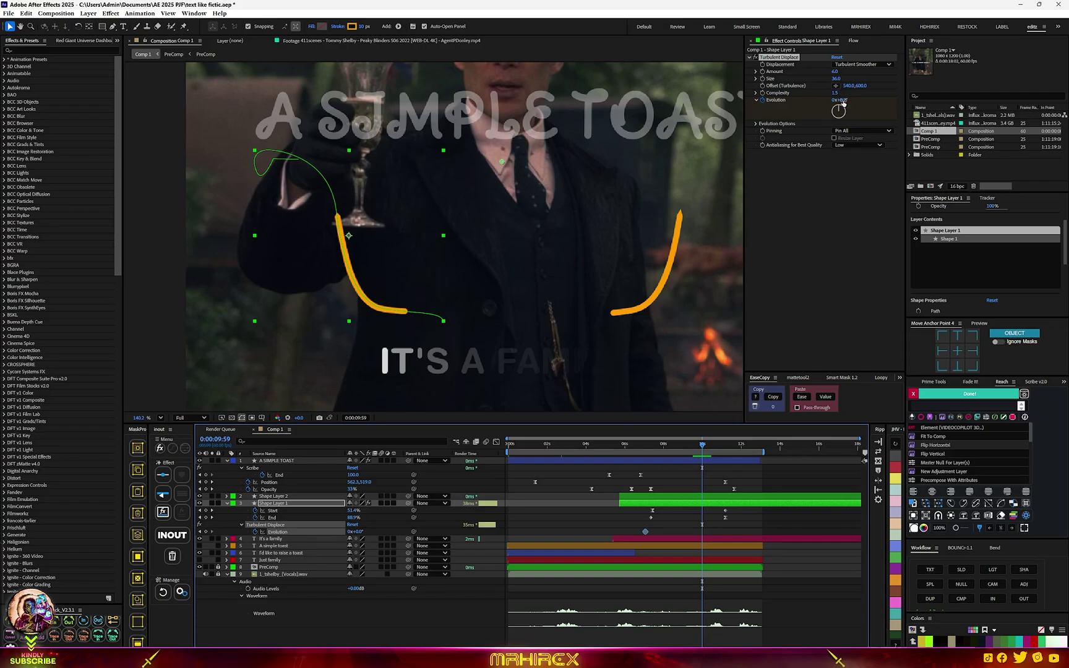
left_click_drag(842, 100, 891, 100)
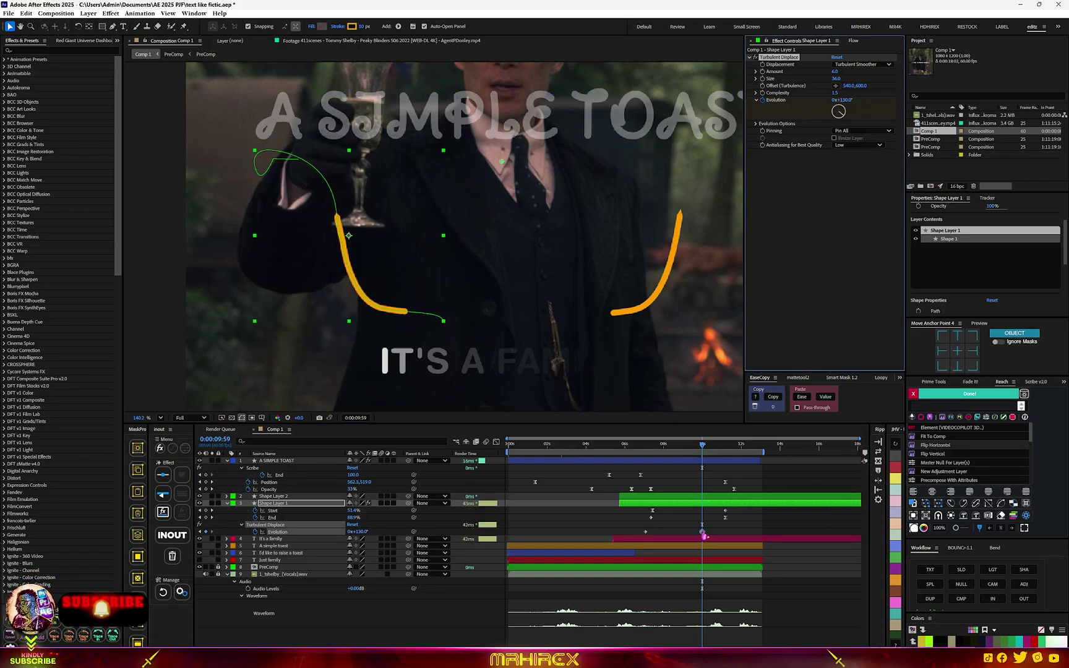
mouse_move(702, 531)
left_mouse_down()
mouse_move(725, 532)
mouse_move(619, 544)
left_mouse_up()
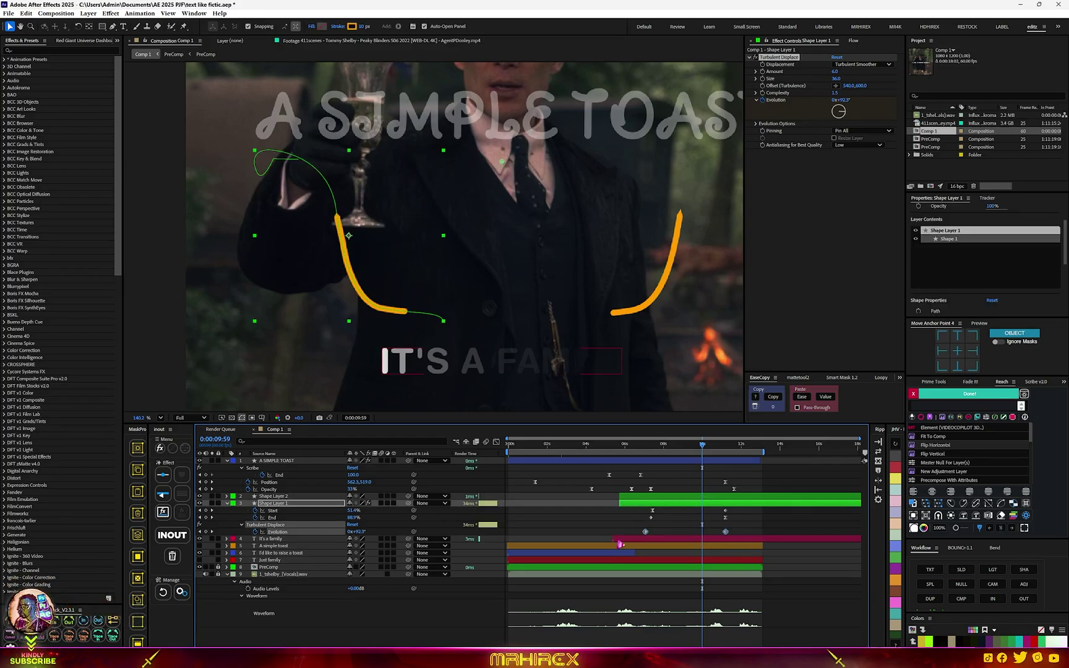
left_click(855, 42)
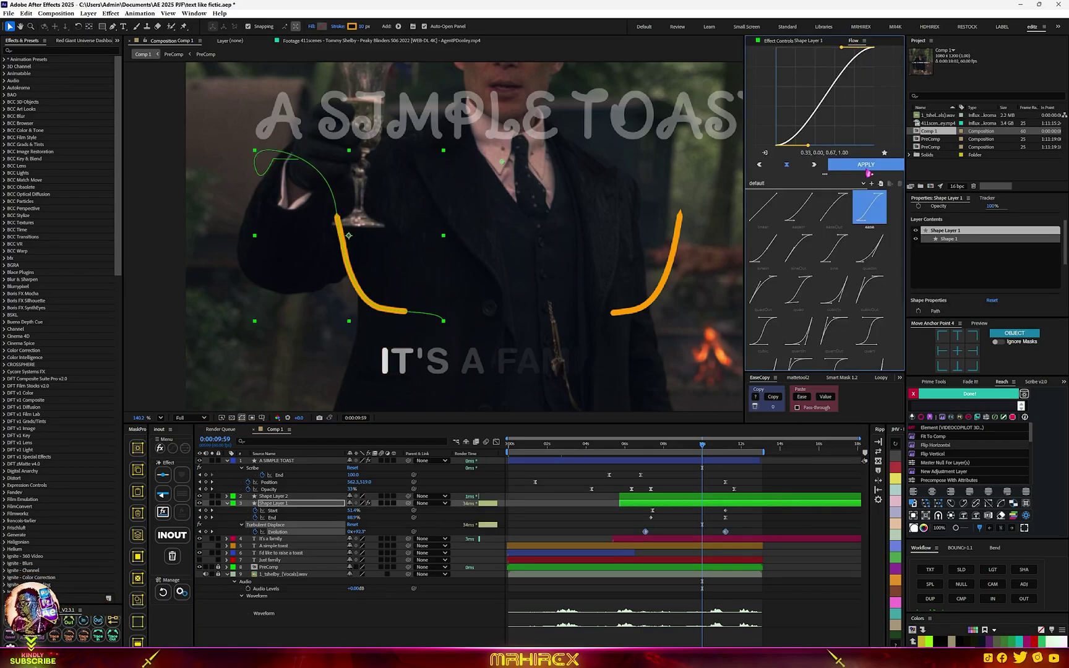
left_click(794, 41)
right_click(672, 237)
Add a Bevel and Emboss layer style to Shape Layer 2 and adjust its altitude and angle.
mouse_move(734, 356)
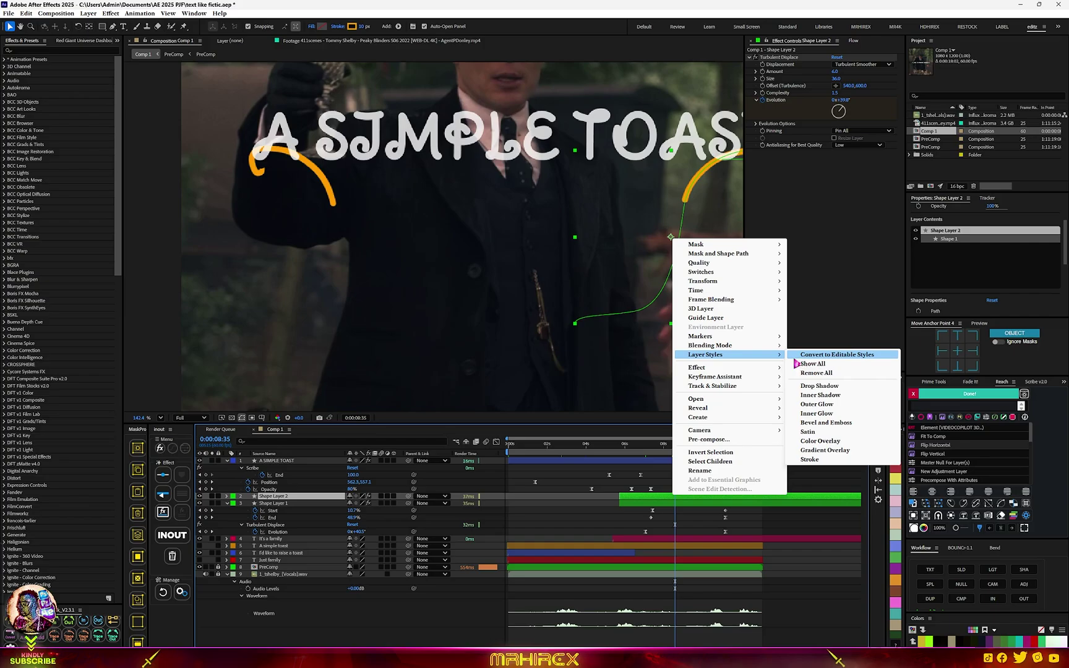
left_click(826, 422)
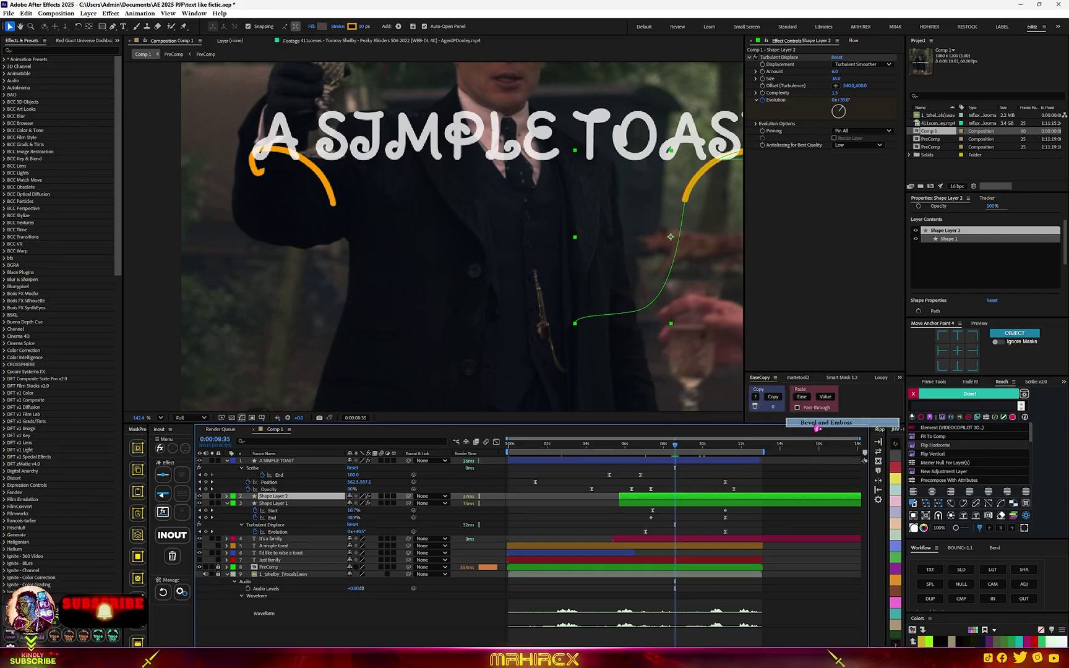
mouse_move(359, 601)
left_mouse_down()
mouse_move(396, 600)
mouse_move(375, 601)
left_mouse_up()
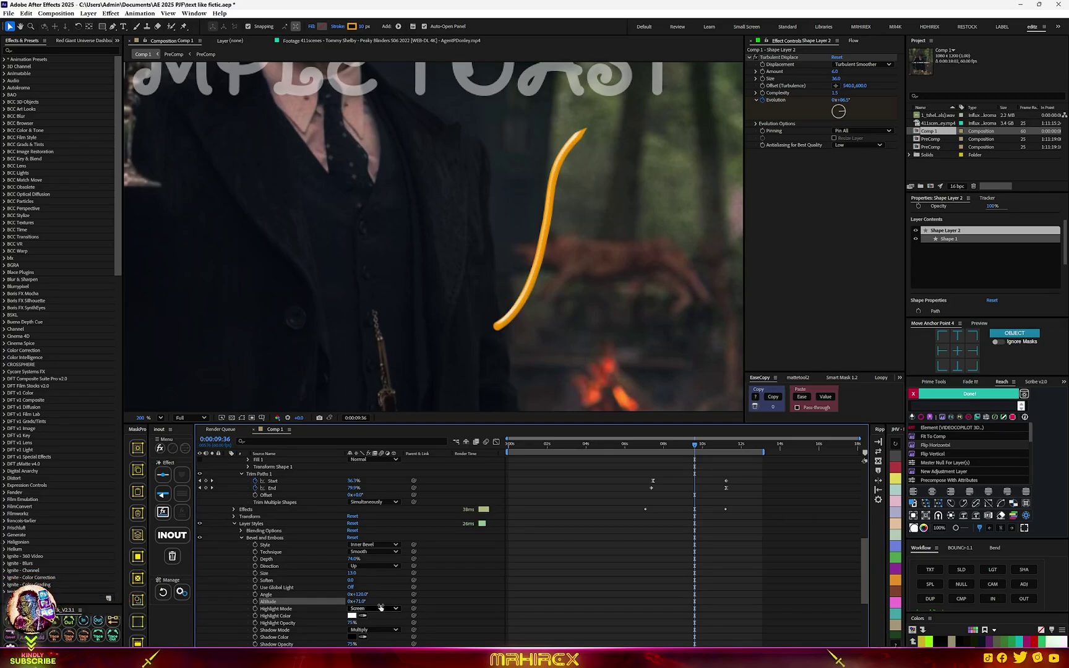
mouse_move(360, 594)
left_mouse_down()
mouse_move(386, 591)
mouse_move(369, 594)
left_mouse_up()
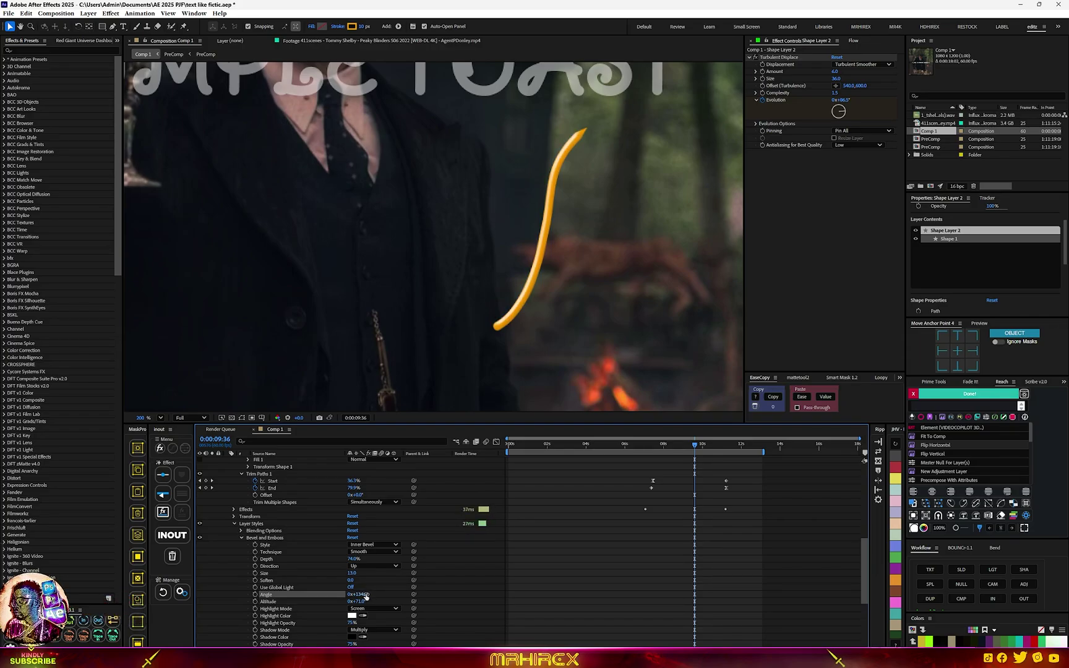
left_click(266, 539)
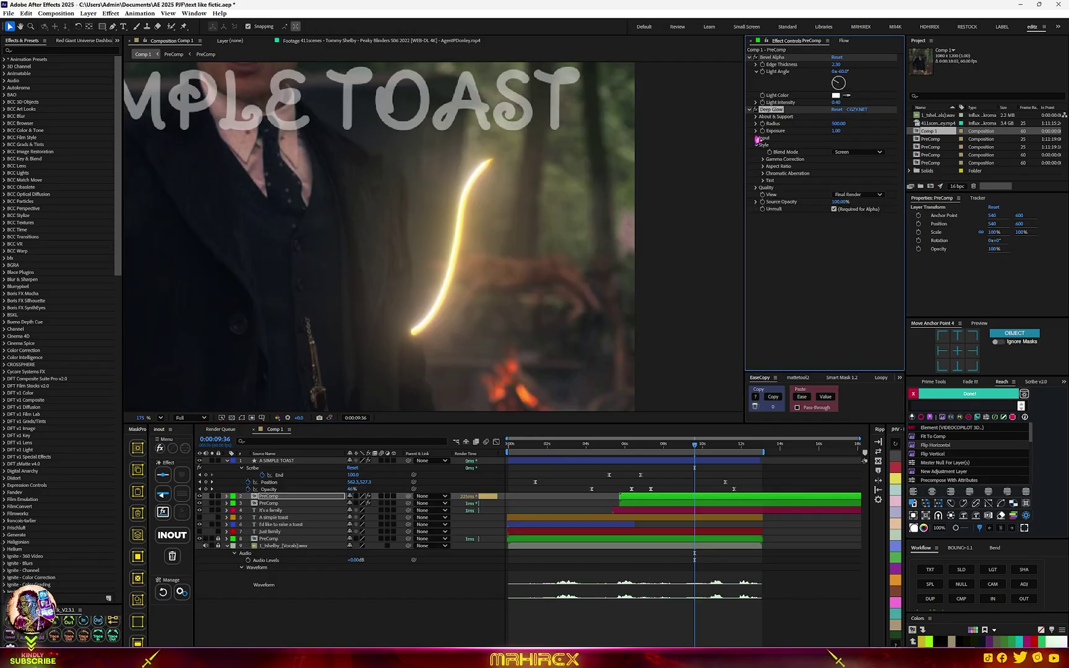
Raise Deep Glow's Threshold and Threshold Smooth on the PreComp to 100%.
left_click(757, 138)
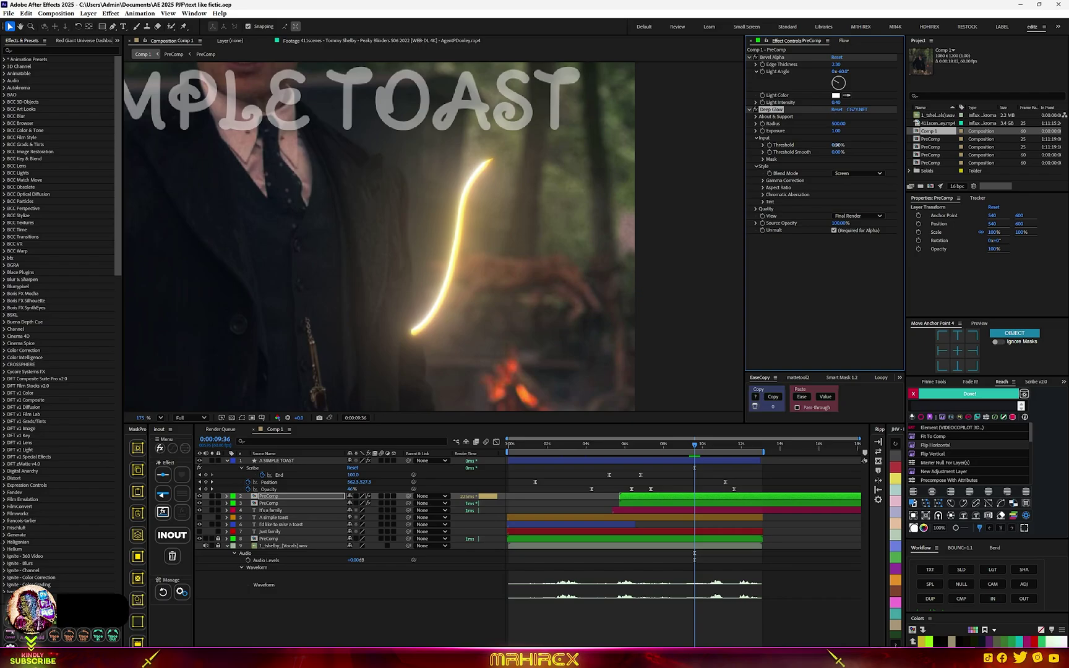
left_click_drag(838, 145, 871, 144)
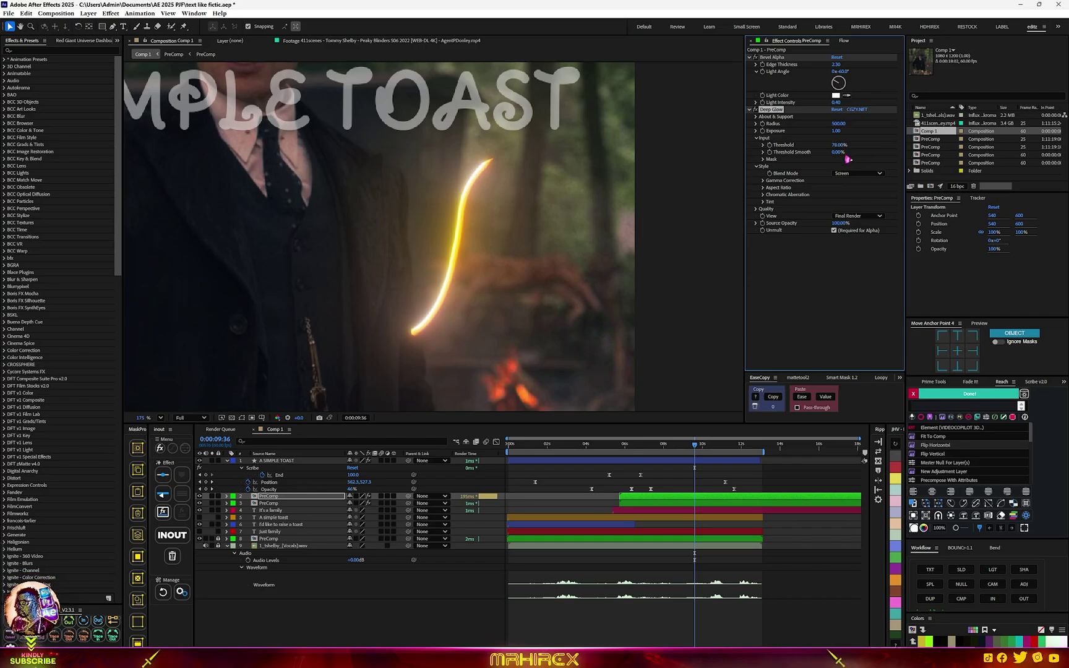
left_click_drag(857, 150, 881, 148)
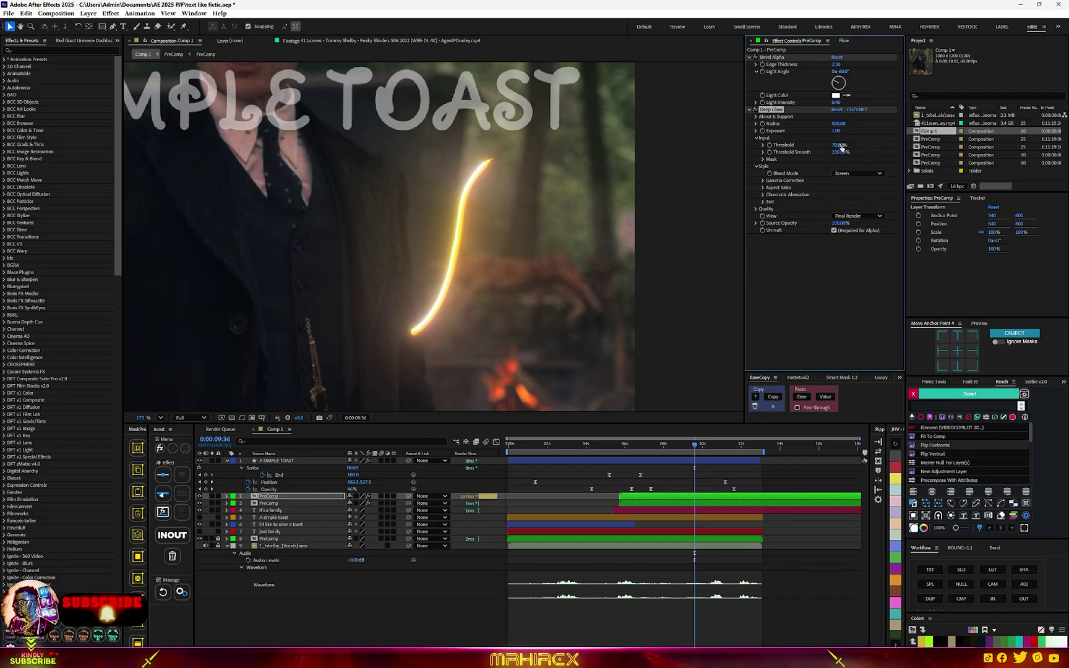
left_click_drag(843, 145, 829, 148)
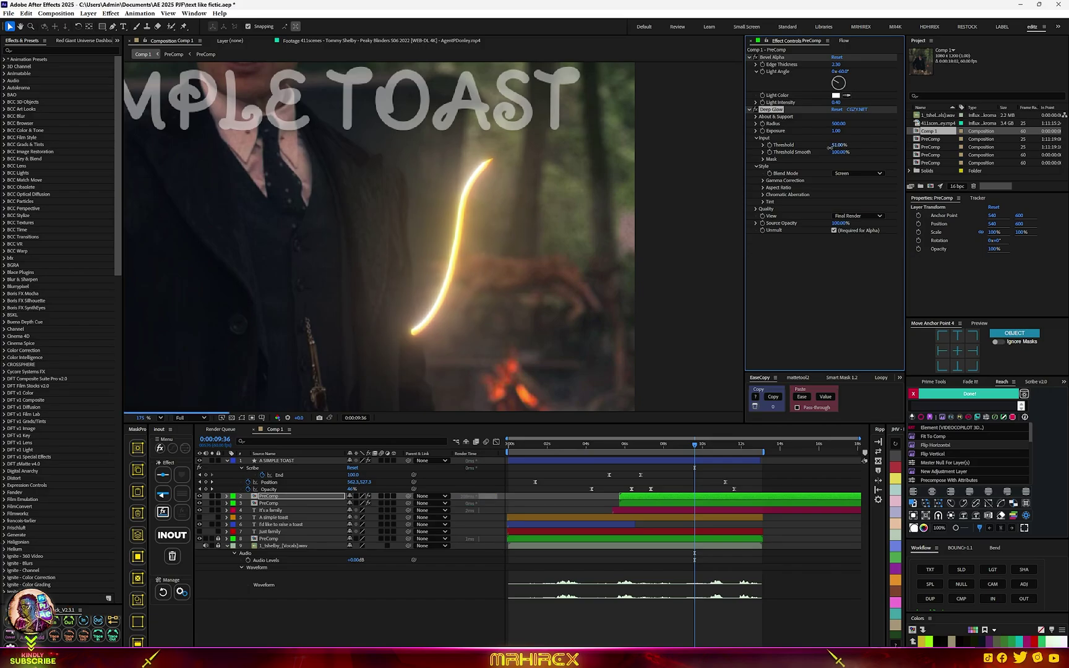
key("ctrl+space")
Add a fully opaque Drop Shadow to the title and duplicate it.
type("drop")
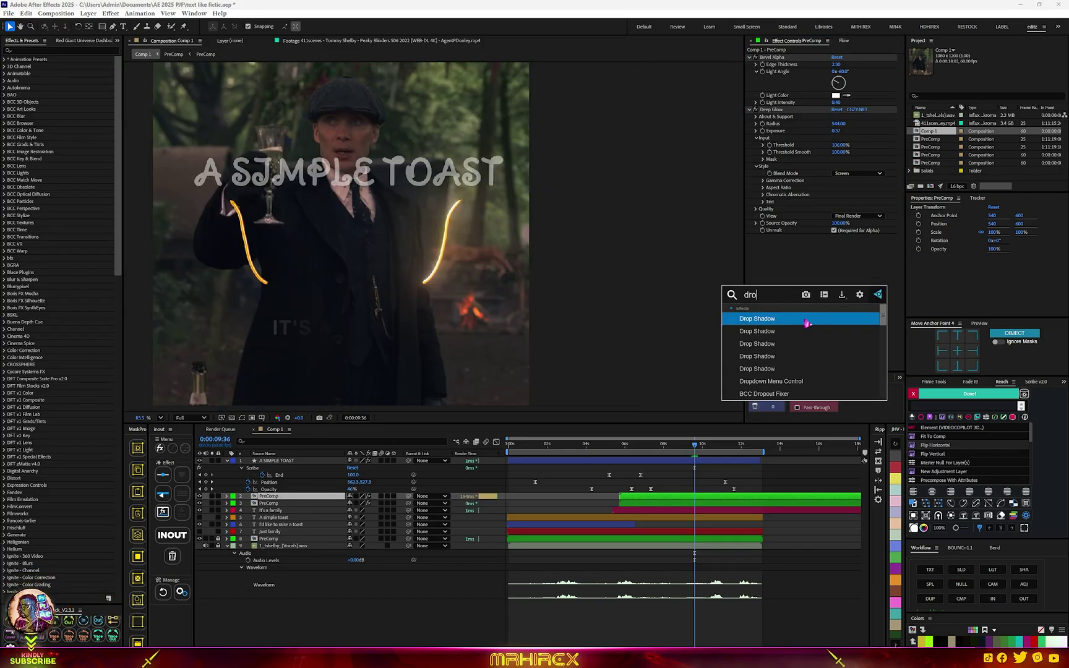
key("Escape")
scroll(579, 272, "up", 2)
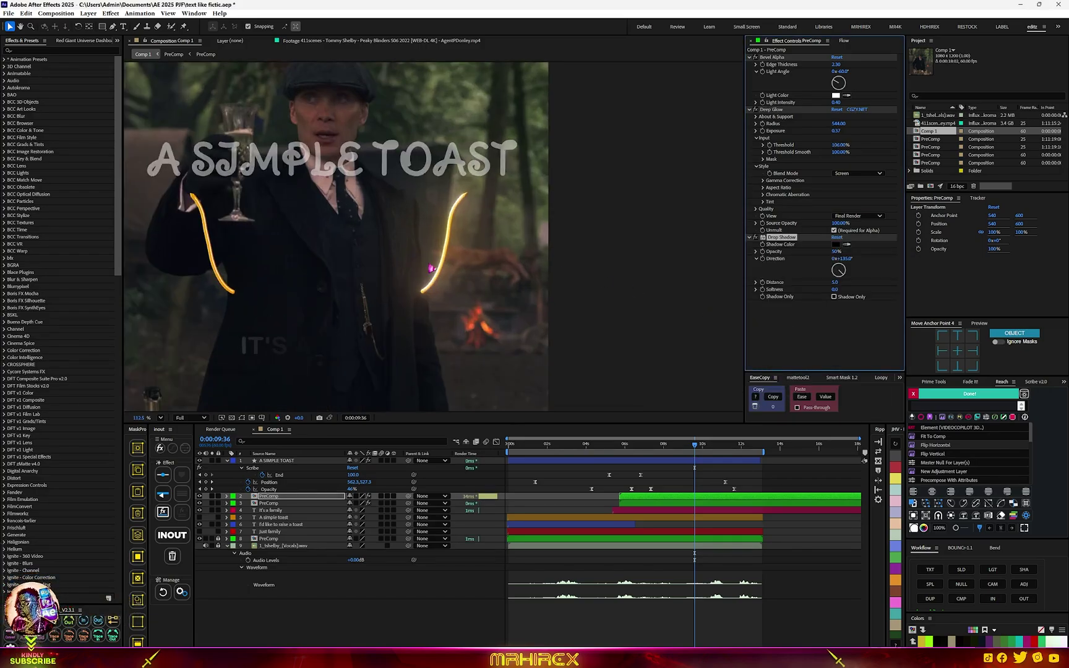
scroll(579, 272, "up", 2)
left_click_drag(837, 252, 848, 251)
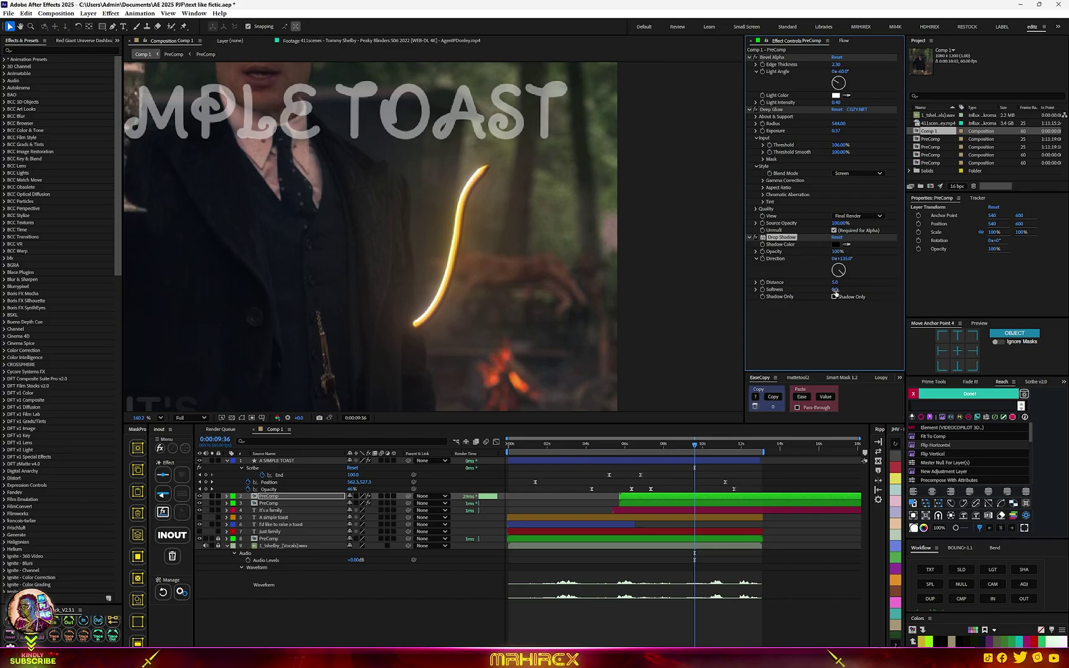
key("ctrl+d")
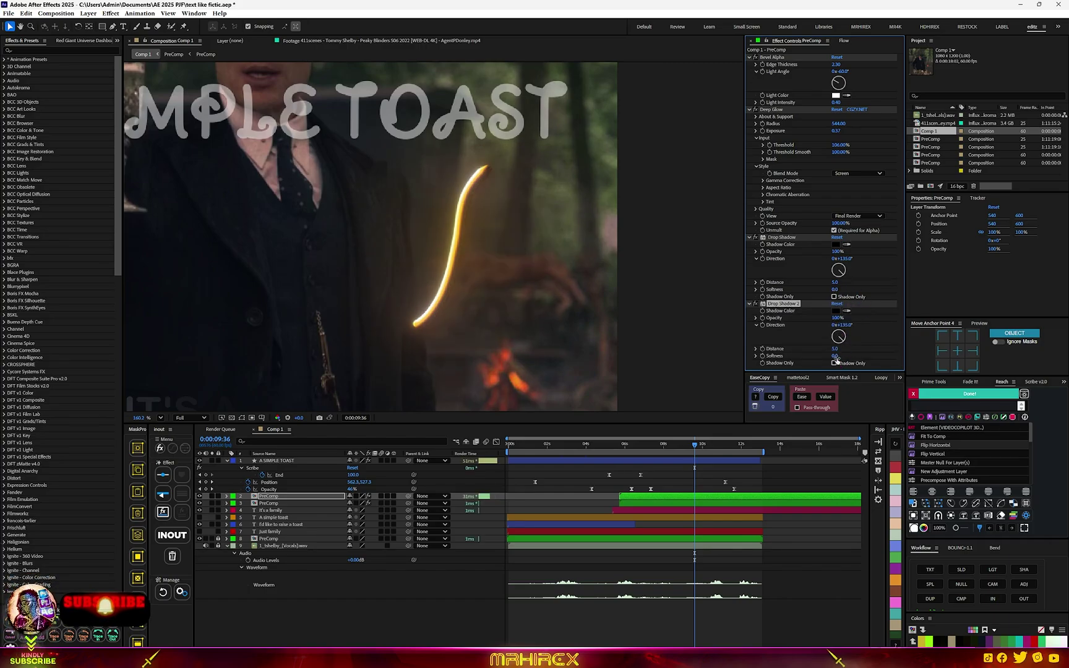
Soften the second drop shadow and raise the Deep Glow threshold to weaken the glow.
left_click_drag(835, 356, 845, 355)
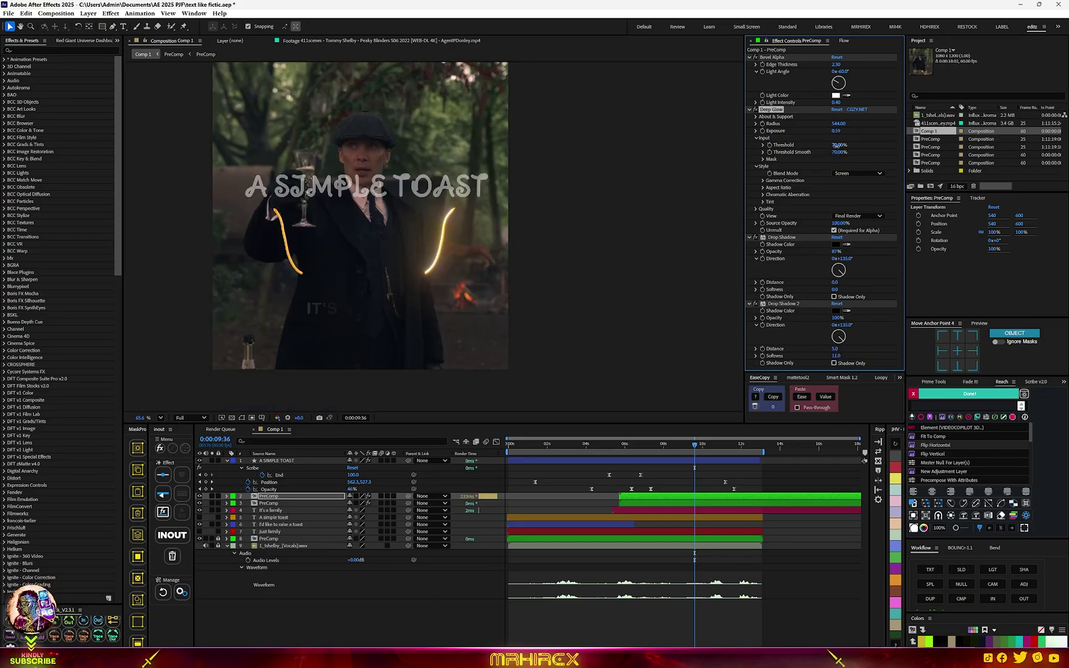
mouse_move(835, 145)
left_mouse_down()
mouse_move(850, 145)
mouse_move(841, 146)
left_mouse_up()
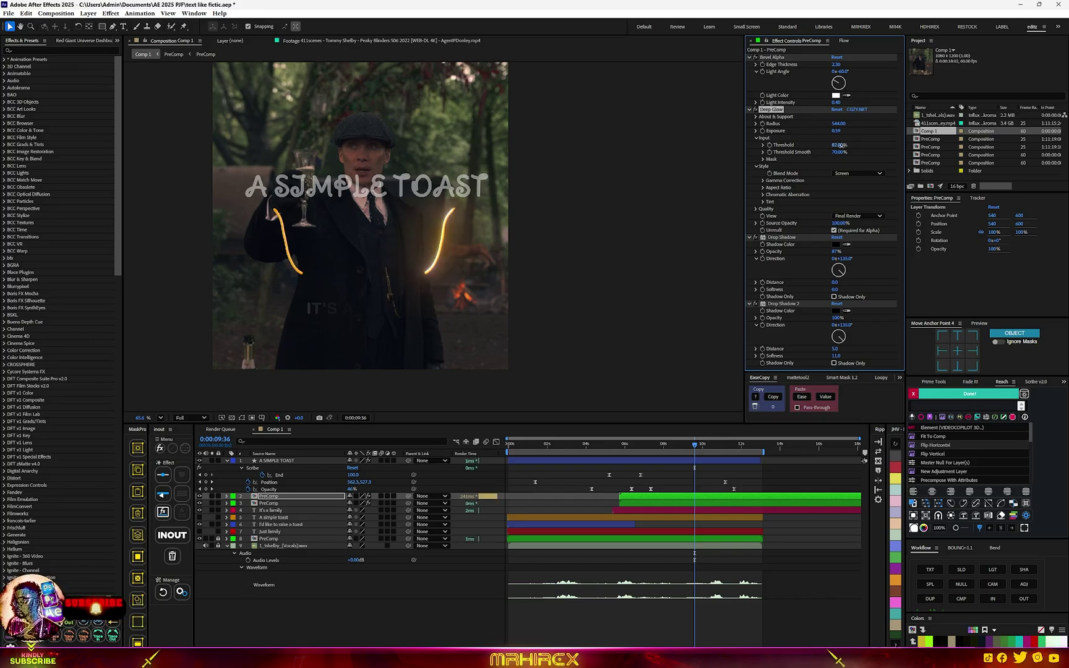
left_click(752, 111)
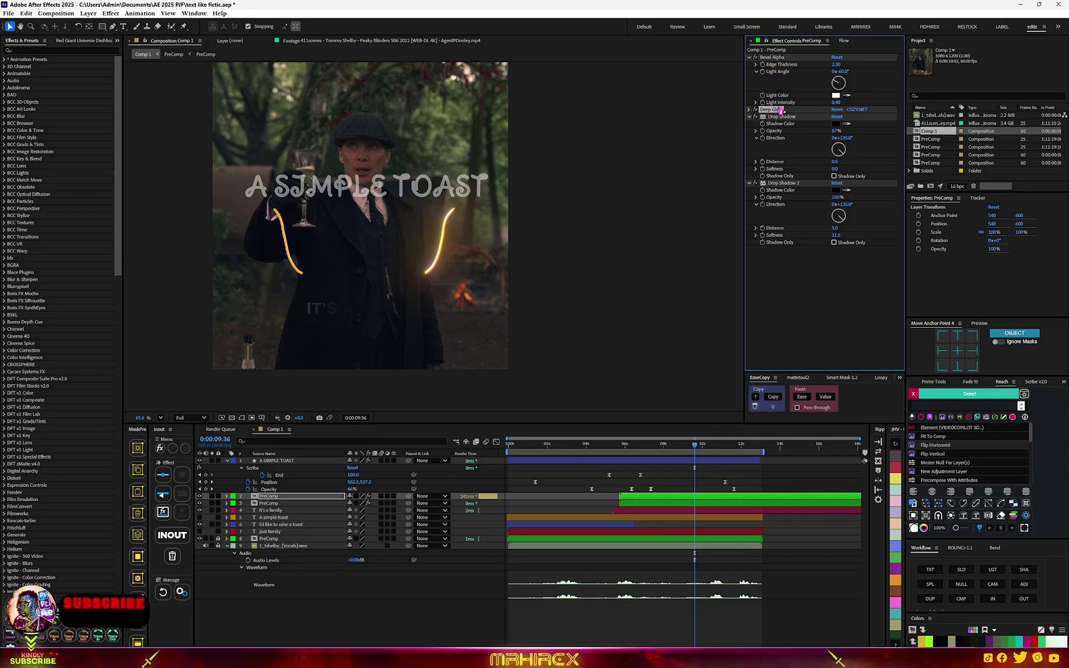
left_click(783, 184)
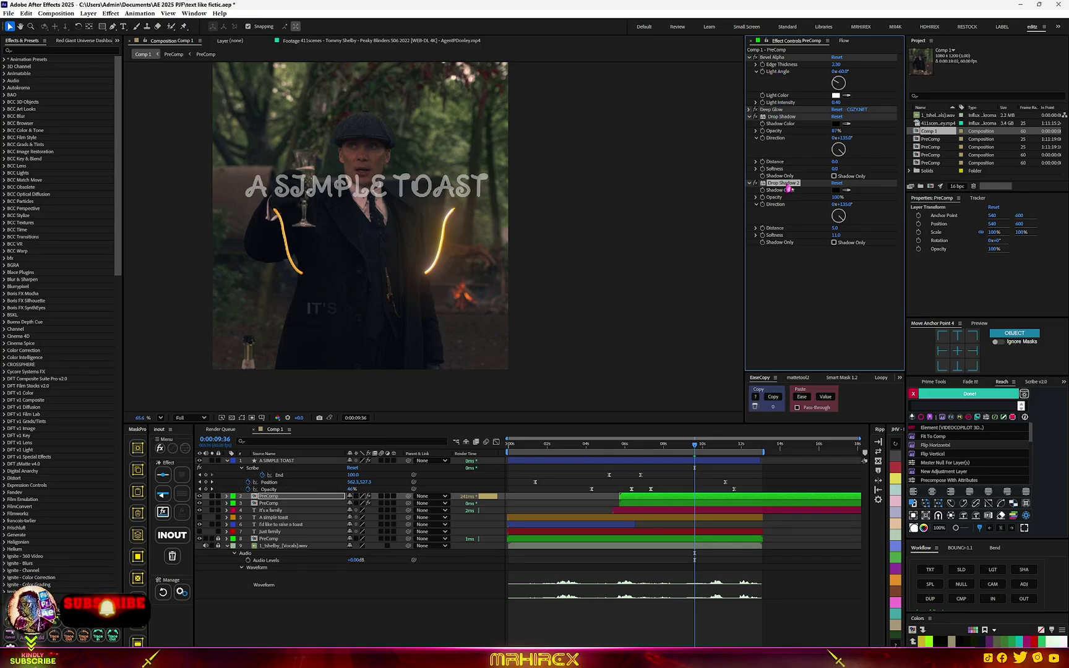
left_click(756, 117)
left_click(750, 124)
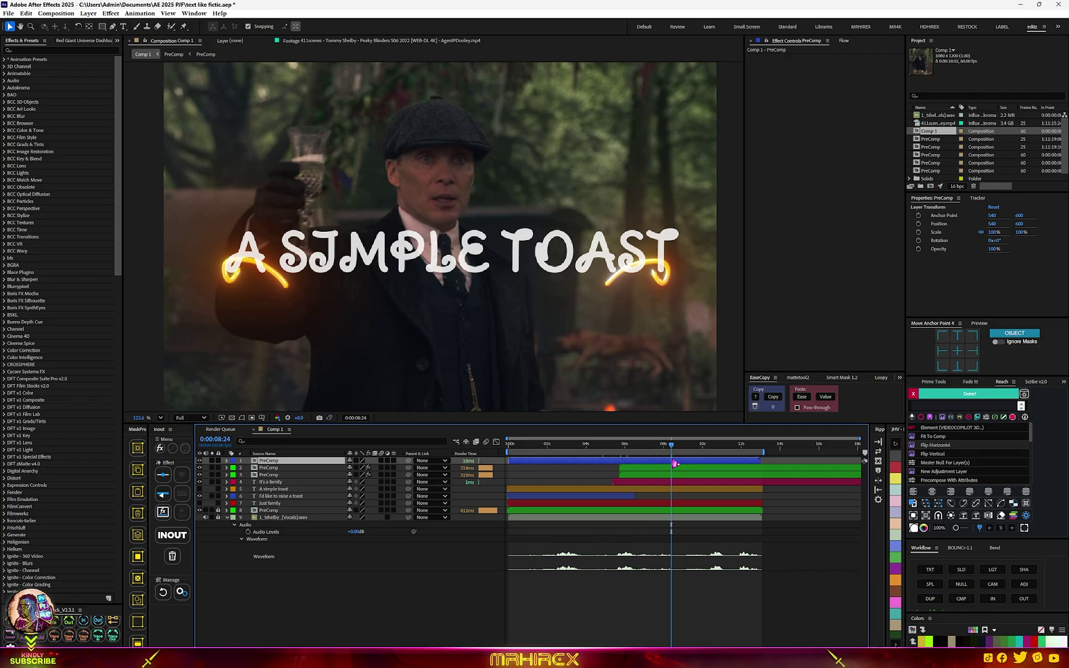
Apply freeGradient to the title with a yellow-green start colour spanning the text.
key("ctrl+space")
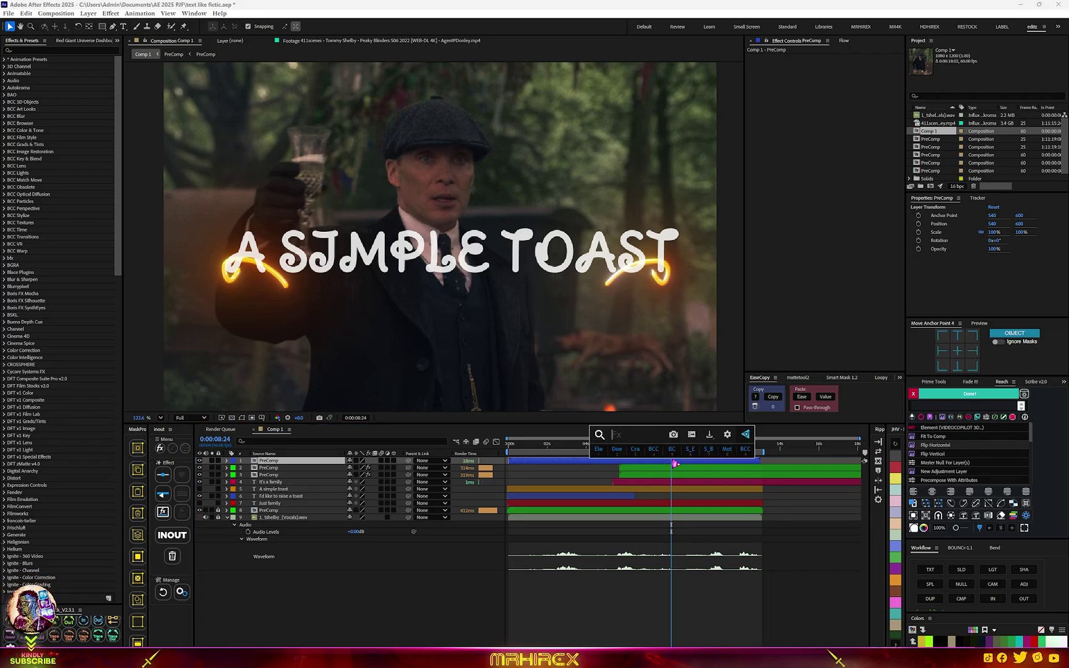
type("free")
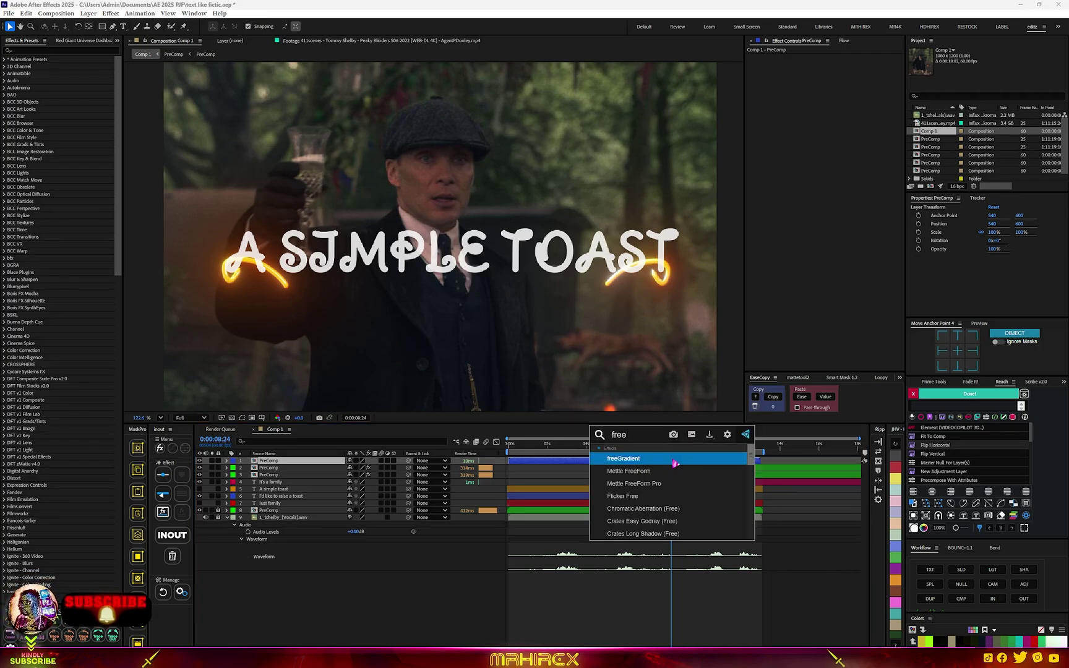
left_click(653, 461)
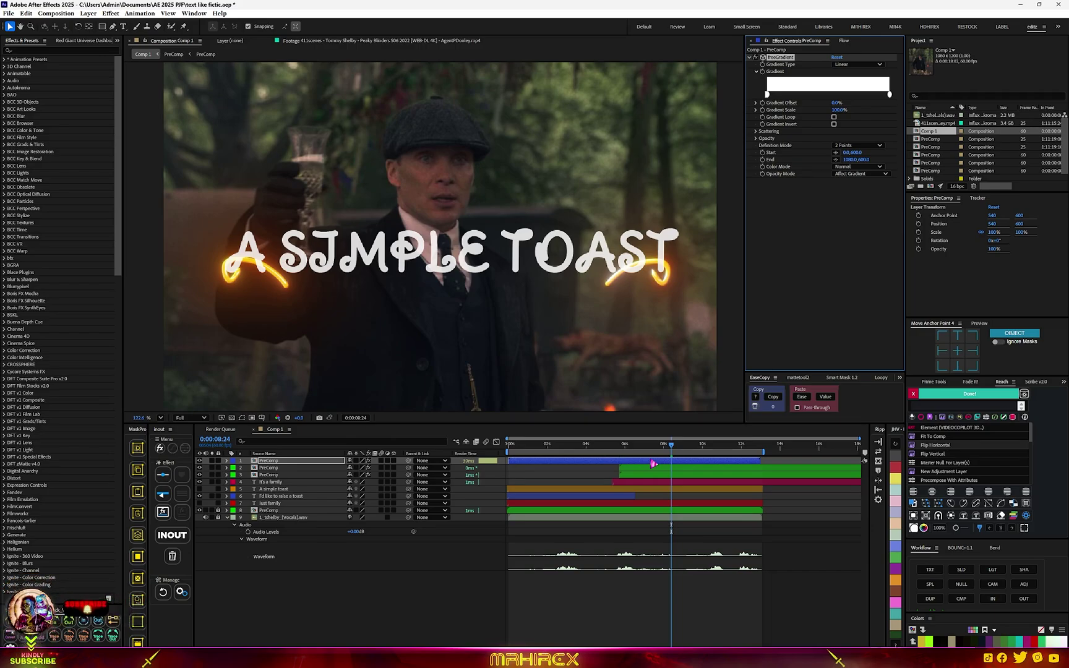
left_click(765, 94)
left_click_drag(557, 372, 557, 322)
key("Return")
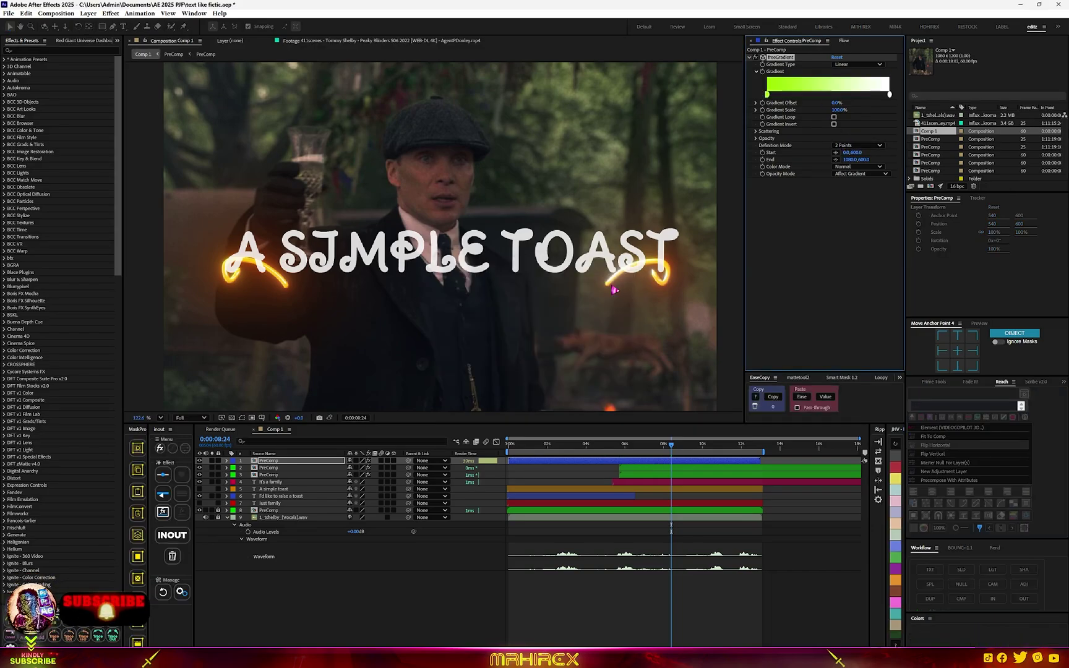
mouse_move(391, 280)
left_mouse_down()
mouse_move(465, 224)
mouse_move(449, 214)
left_mouse_up()
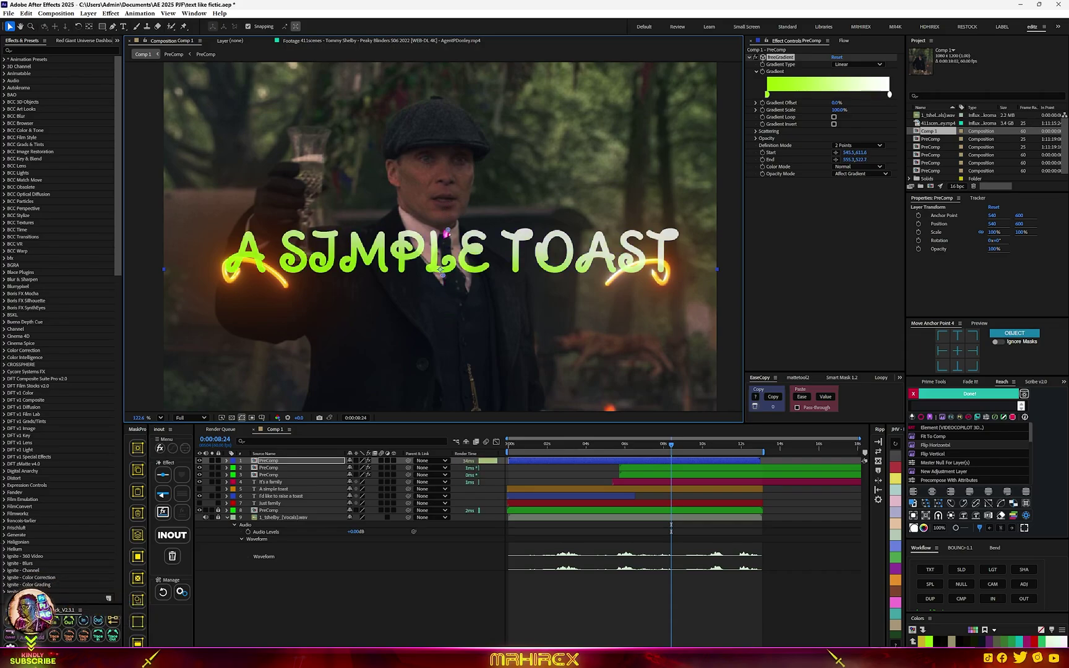
Colour the gradient stops orange and yellow and reduce the gradient offset to 1%.
left_click(768, 95)
left_click_drag(556, 362, 556, 377)
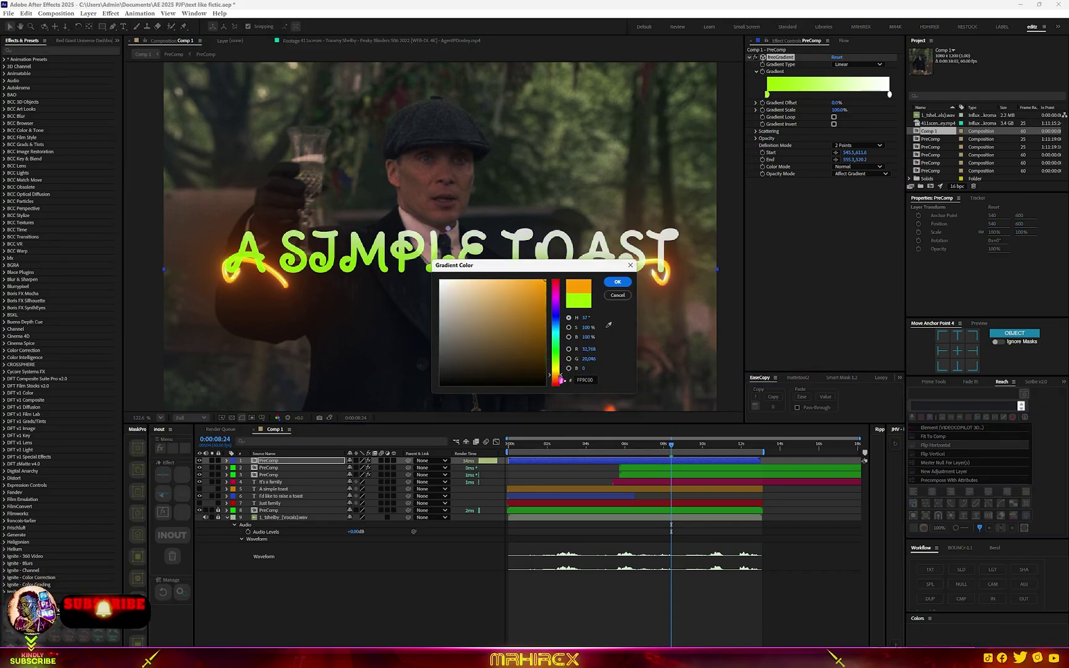
left_click(619, 283)
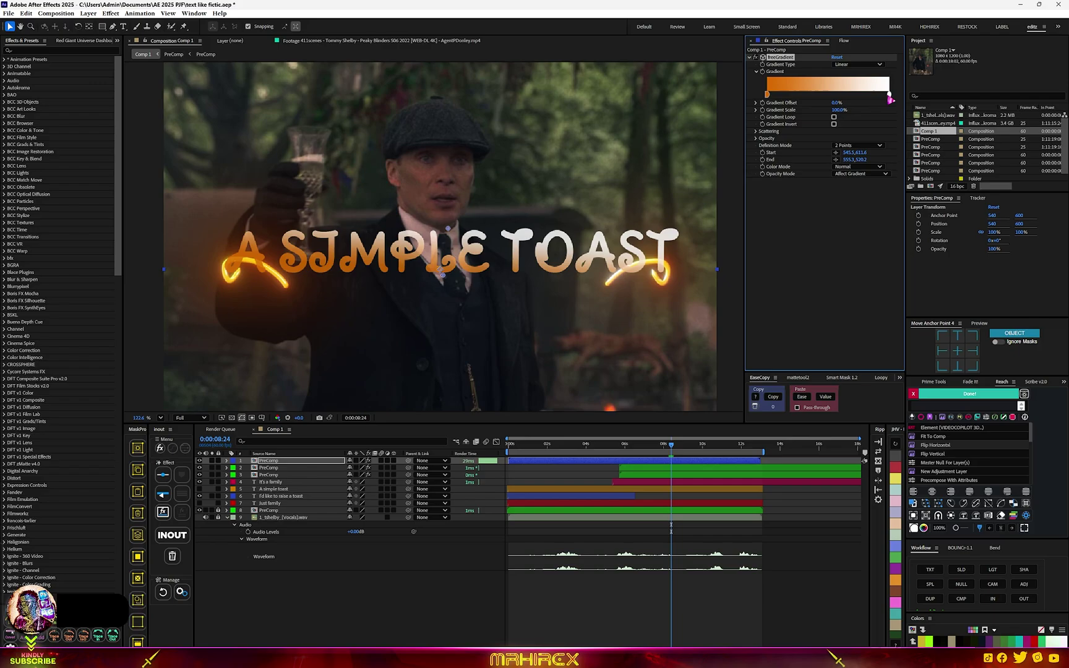
left_click_drag(890, 98, 833, 108)
left_click(767, 94)
left_click(514, 310)
left_click(618, 284)
left_click_drag(448, 229, 446, 233)
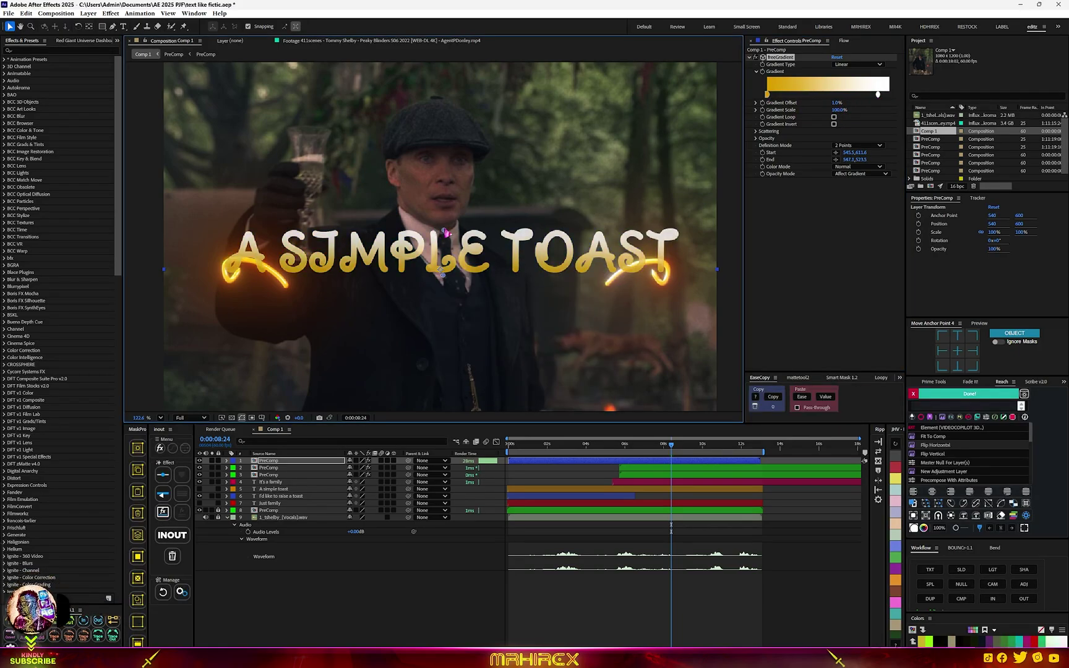
left_click(756, 140)
Select the I'd like to raise a toast caption layer to review its effects.
scroll(823, 123, "down", 5)
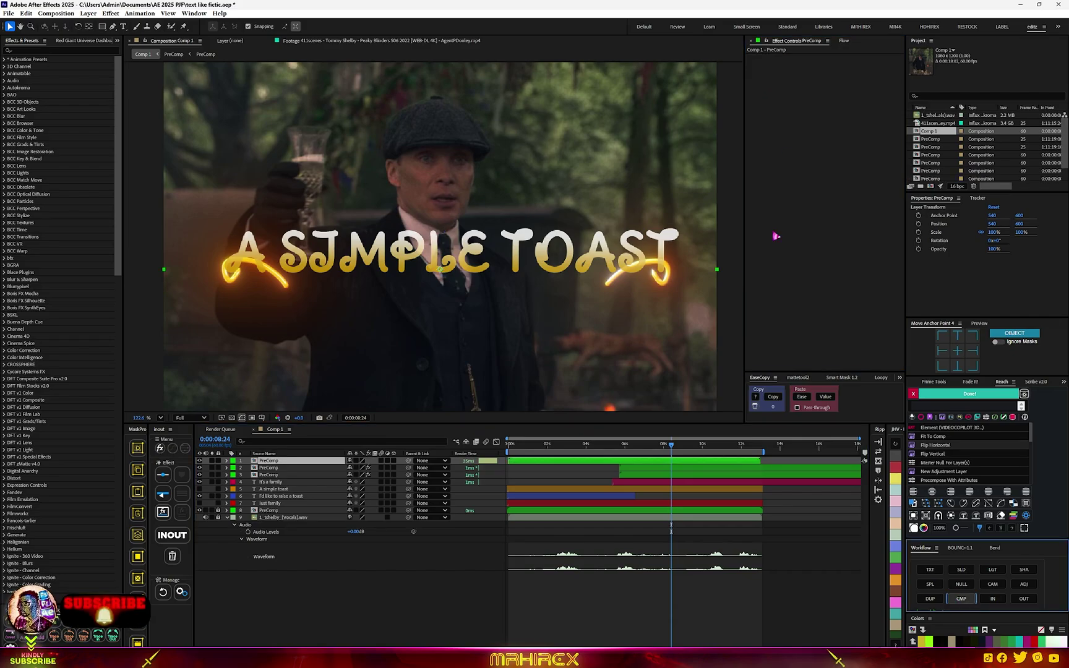
scroll(444, 291, "up", 3)
scroll(446, 296, "down", 2)
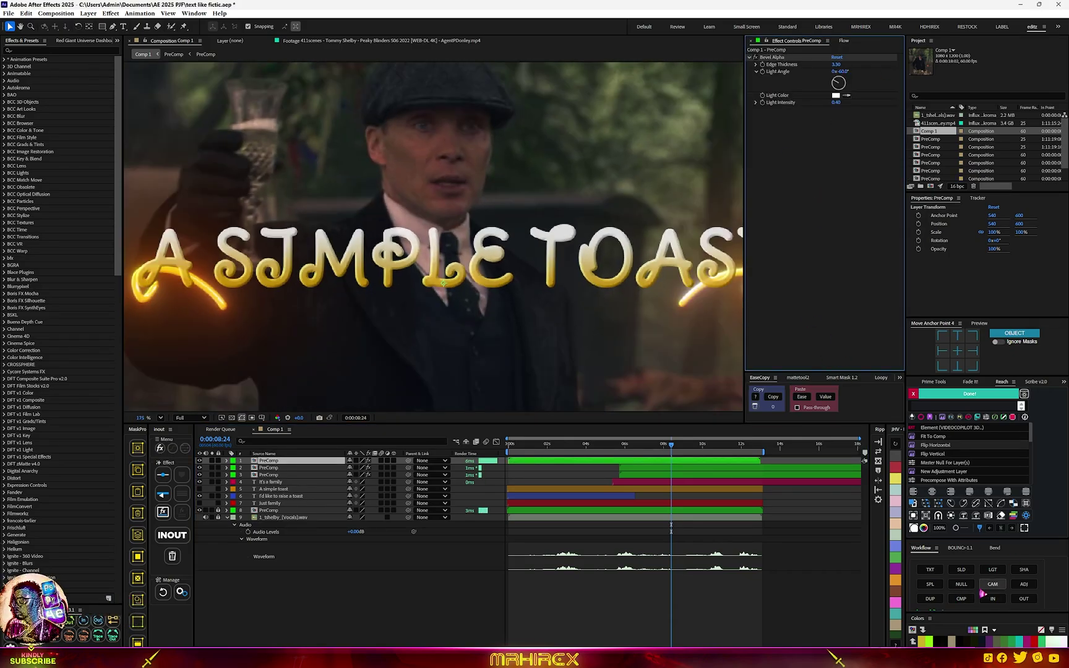
key("ctrl+Down")
key("ctrl+Up")
scroll(458, 335, "down", 3)
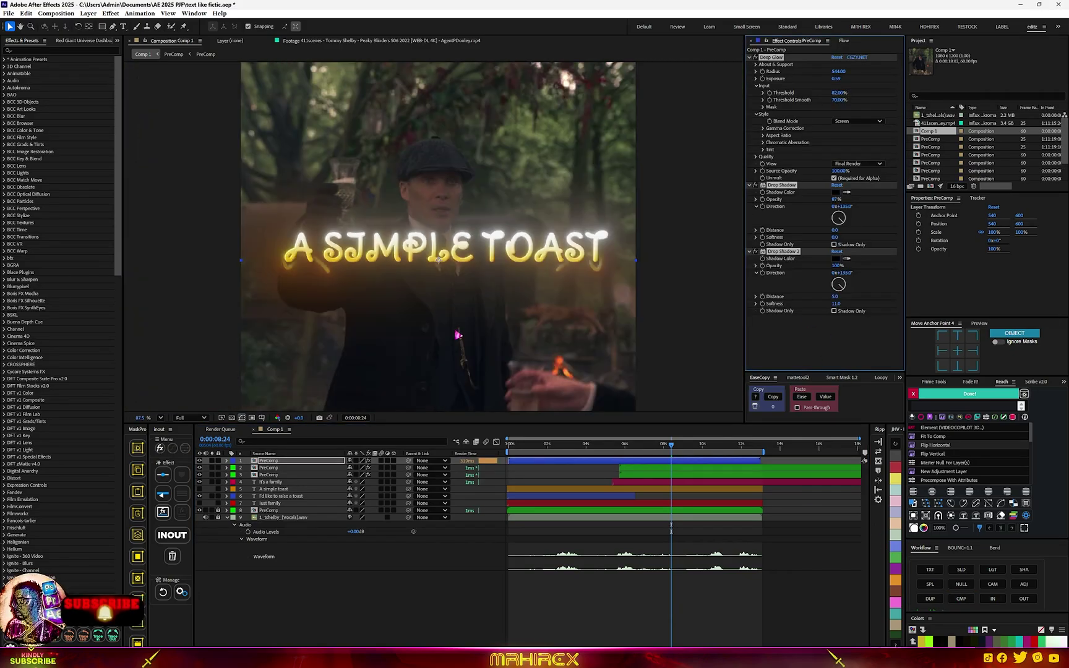
scroll(455, 333, "up", 2)
key("ctrl+Down")
key("ctrl+Down")
key("ctrl+Down")
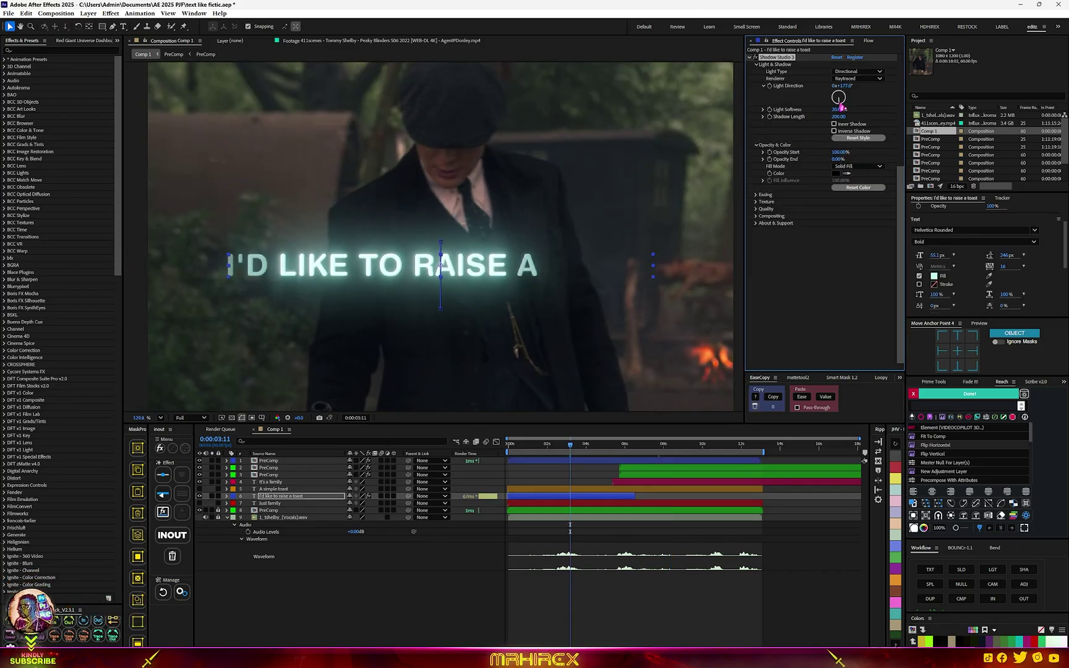
Turn the caption's shadow light direction to 186°, lower its glow exposure, and preview.
left_click_drag(841, 108, 839, 111)
scroll(832, 244, "up", 5)
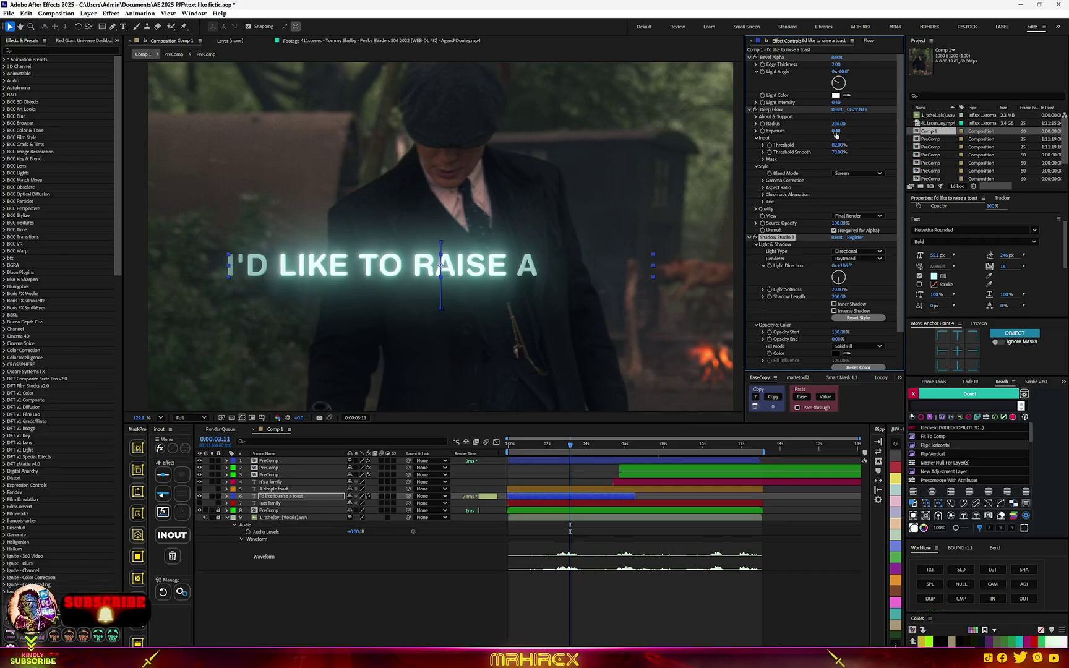
left_click_drag(836, 132, 832, 131)
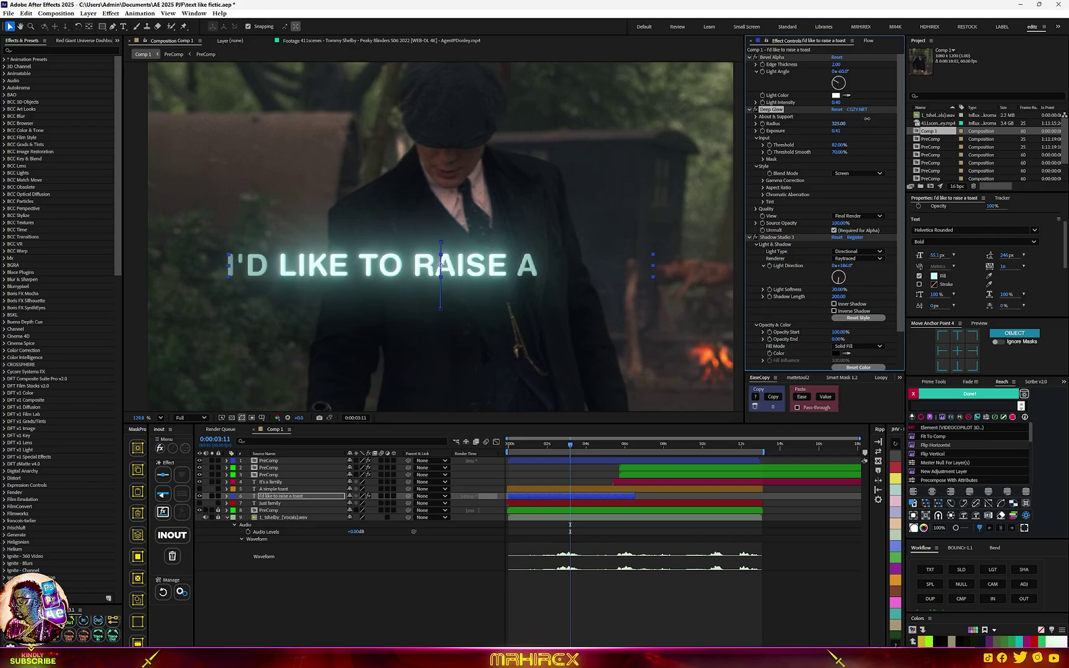
key("space")
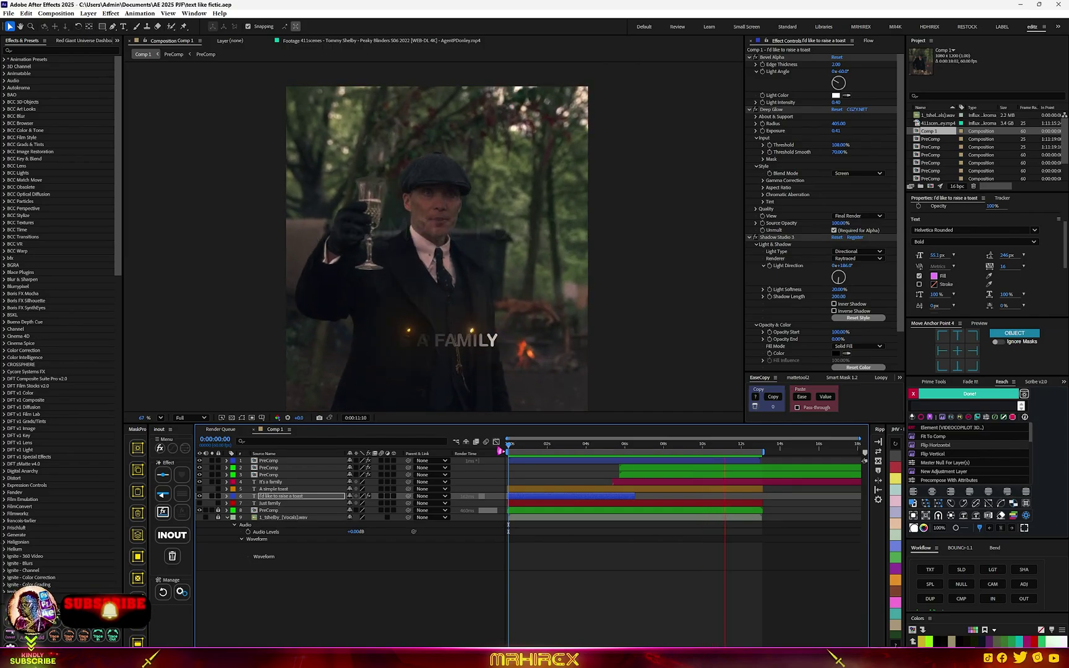
Apply Bevel Alpha to the IT'S A FAMILY text and make its fill green.
key("ctrl+space")
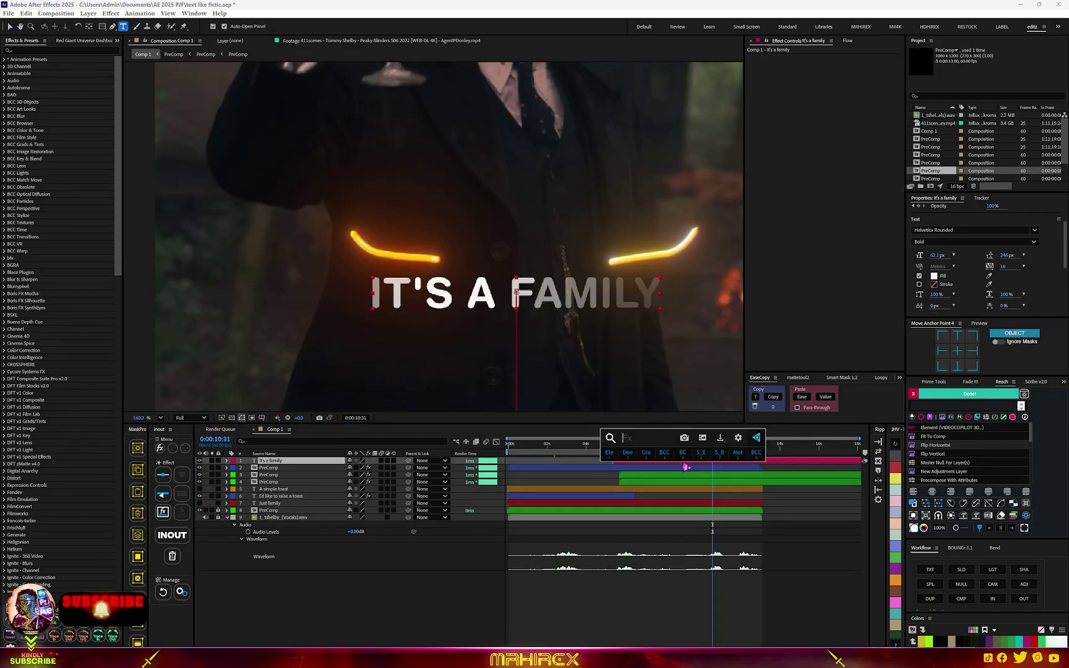
type("bev")
left_click(685, 467)
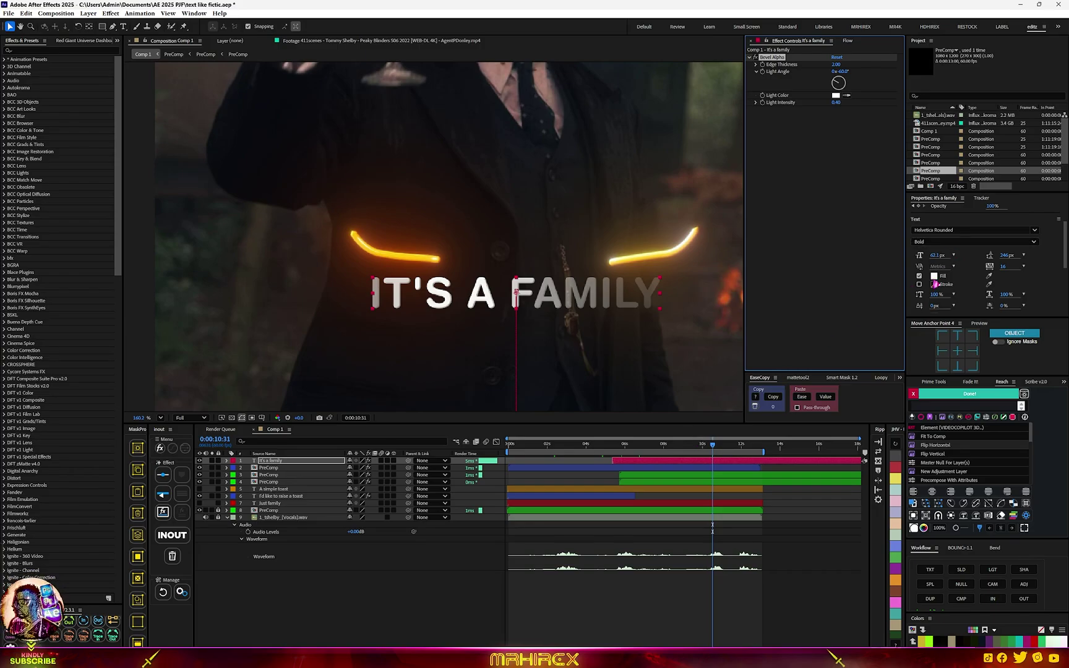
left_click(935, 282)
left_click(710, 348)
left_click_drag(495, 256, 681, 339)
key("Return")
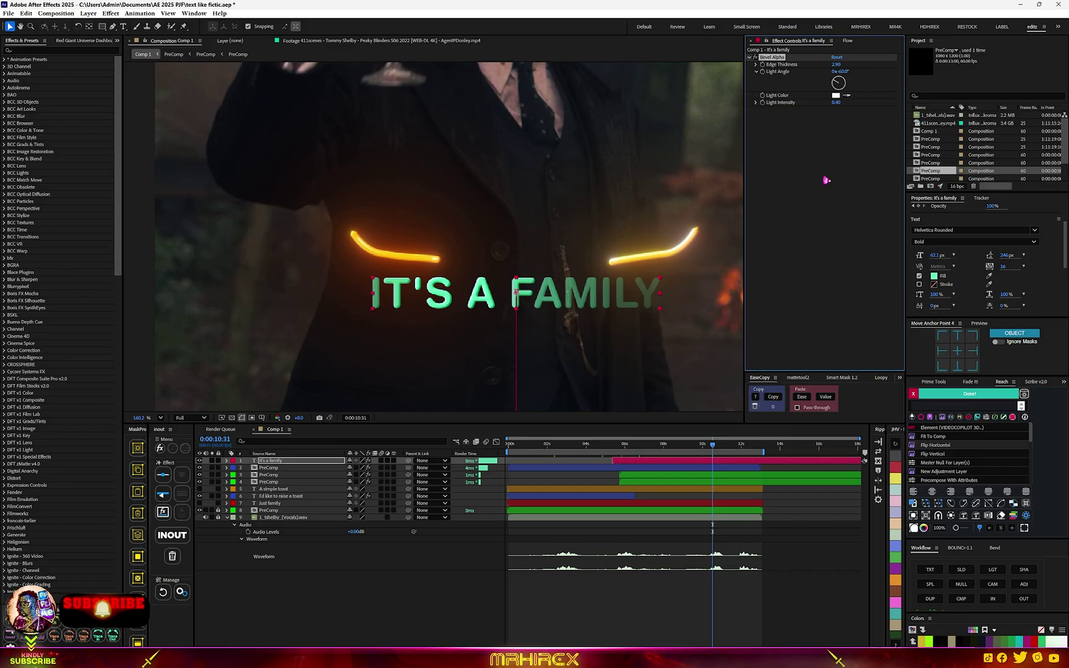
Add Deep Glow with threshold 53%, threshold smooth 67% and exposure 0.34.
key("ctrl+space")
type("deep glow")
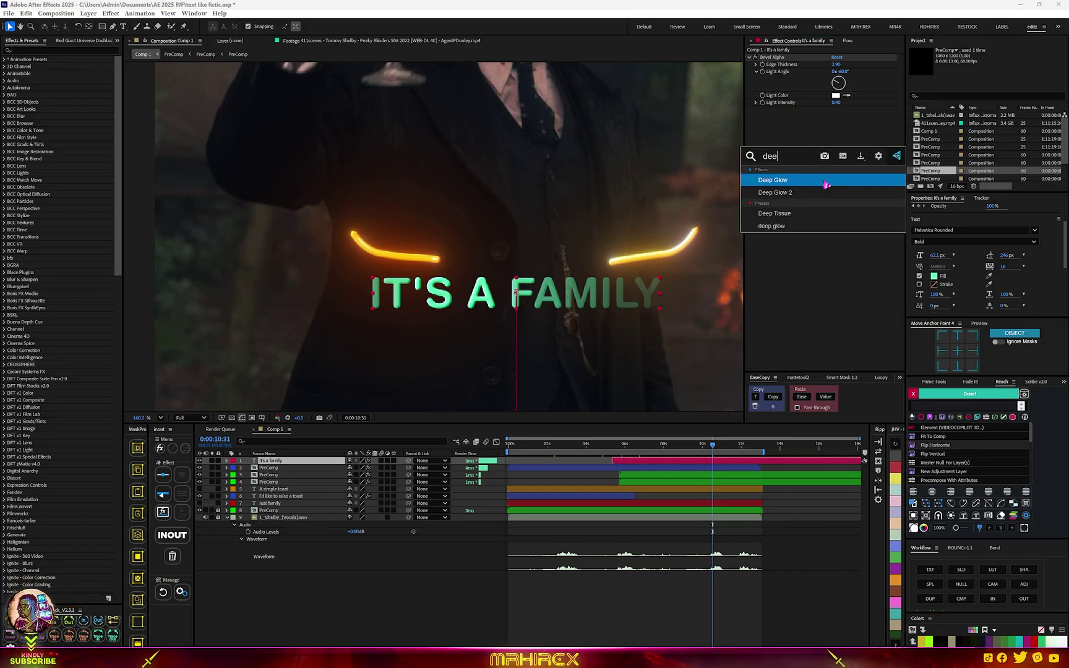
left_click(805, 181)
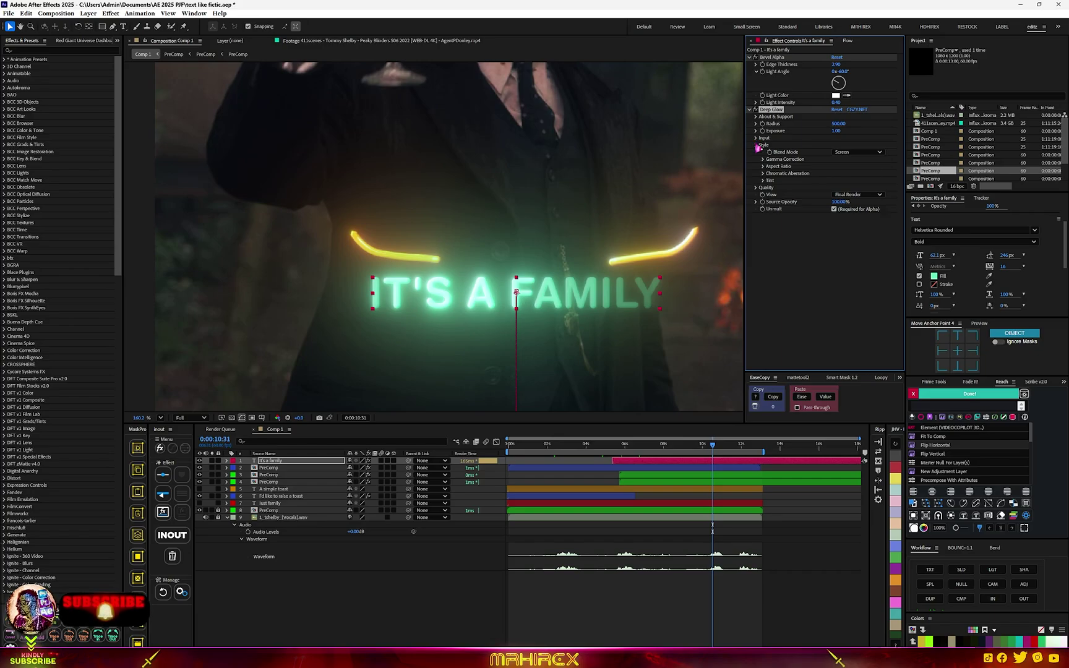
left_click(757, 145)
left_click(756, 138)
left_click_drag(837, 147, 869, 142)
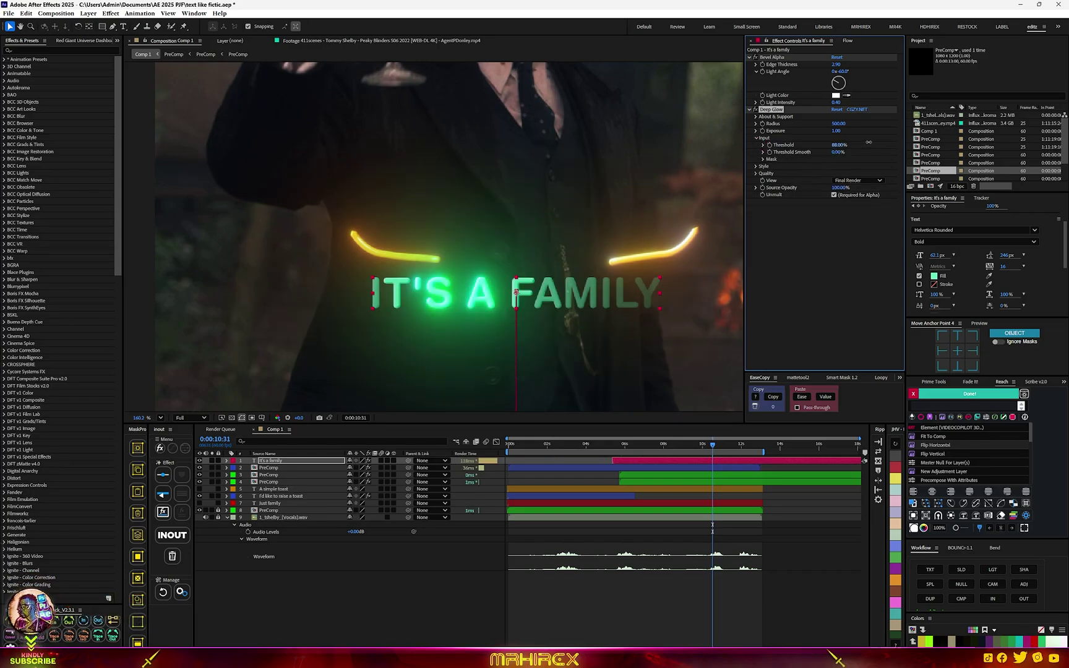
left_click_drag(868, 143, 851, 145)
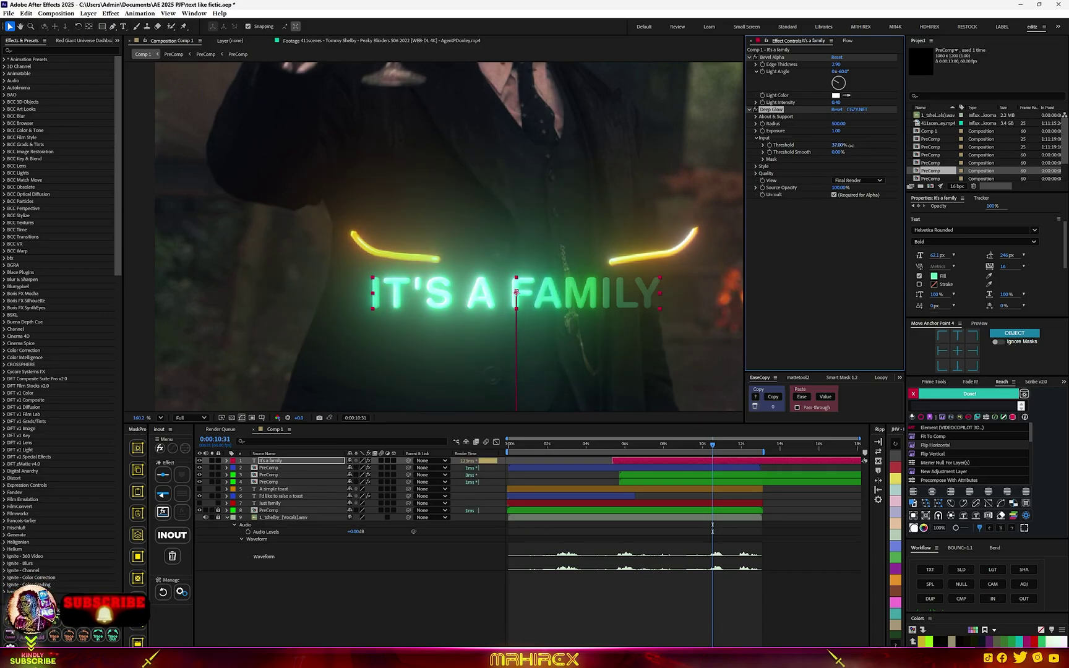
left_click_drag(853, 153, 854, 151)
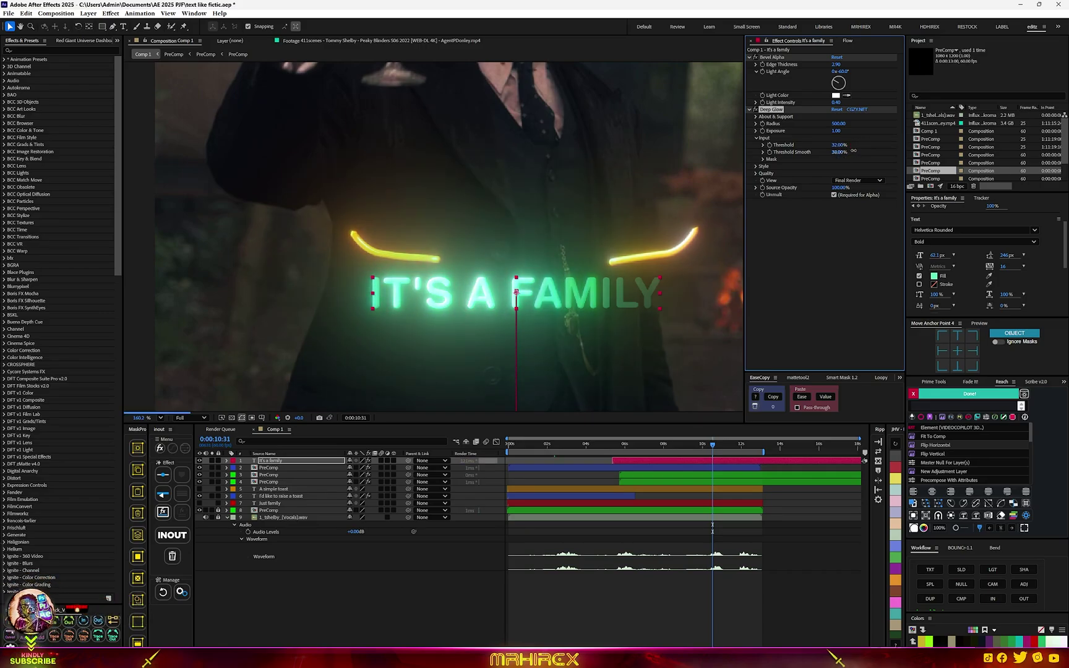
left_click_drag(907, 146, 898, 146)
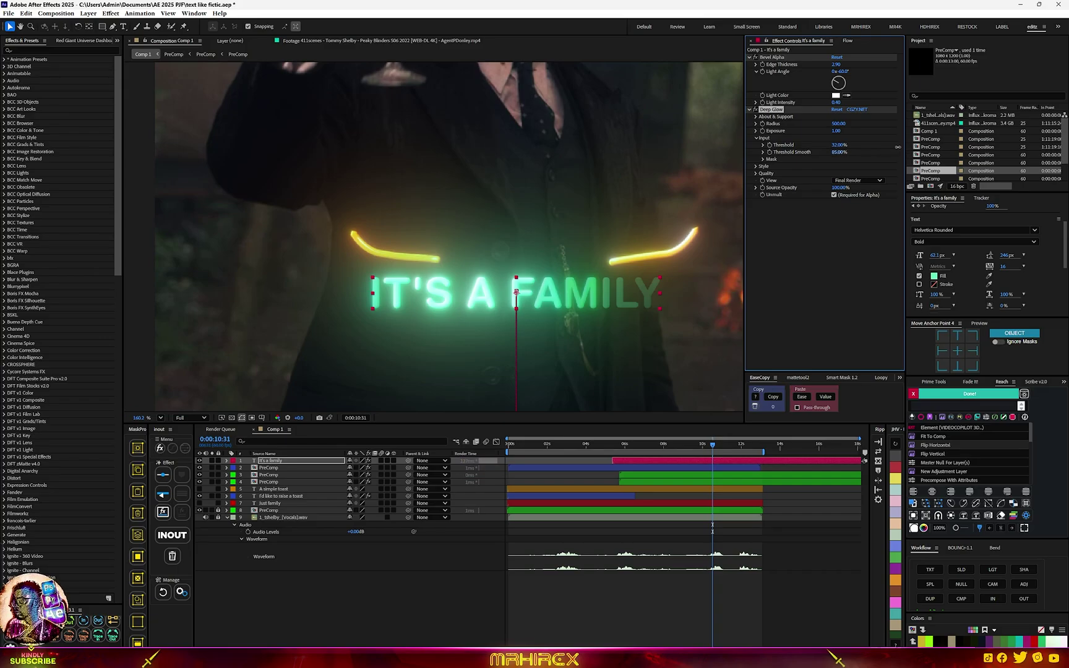
mouse_move(809, 136)
left_mouse_down()
mouse_move(800, 122)
mouse_move(850, 140)
left_mouse_up()
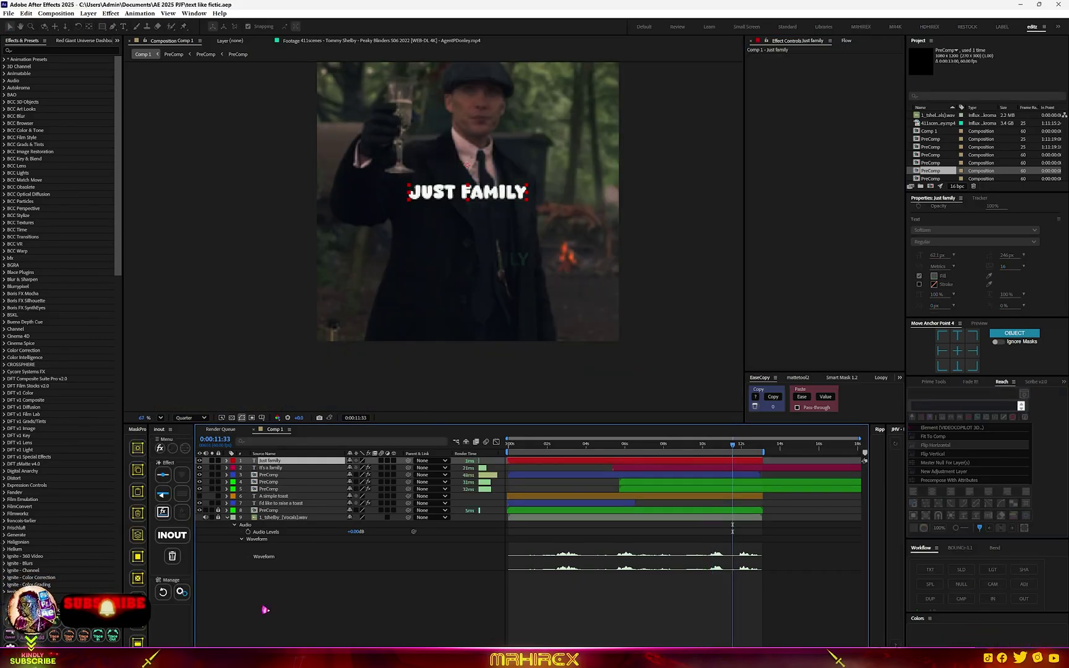
right_click(263, 496)
Create a new solid layer named e3d.
mouse_move(334, 501)
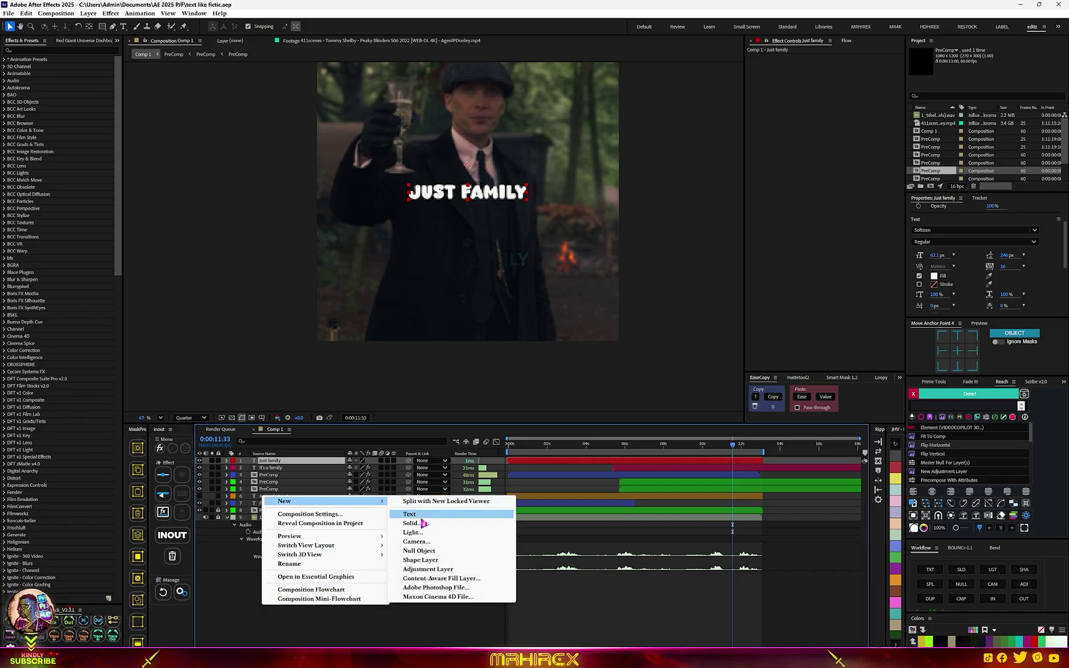
left_click(411, 523)
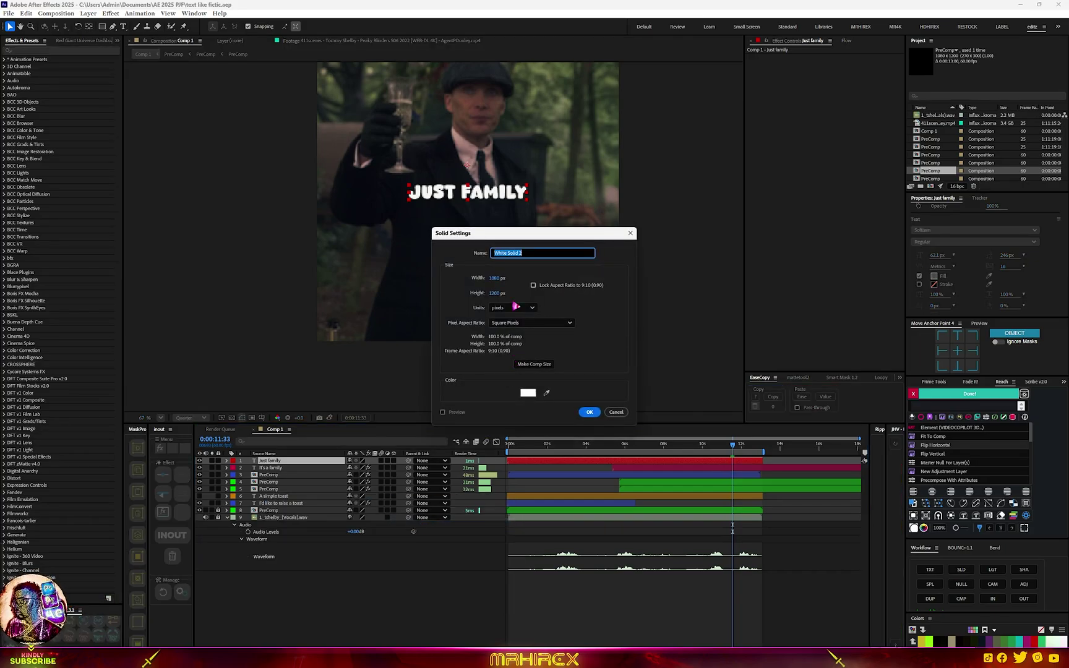
type("a")
type("d")
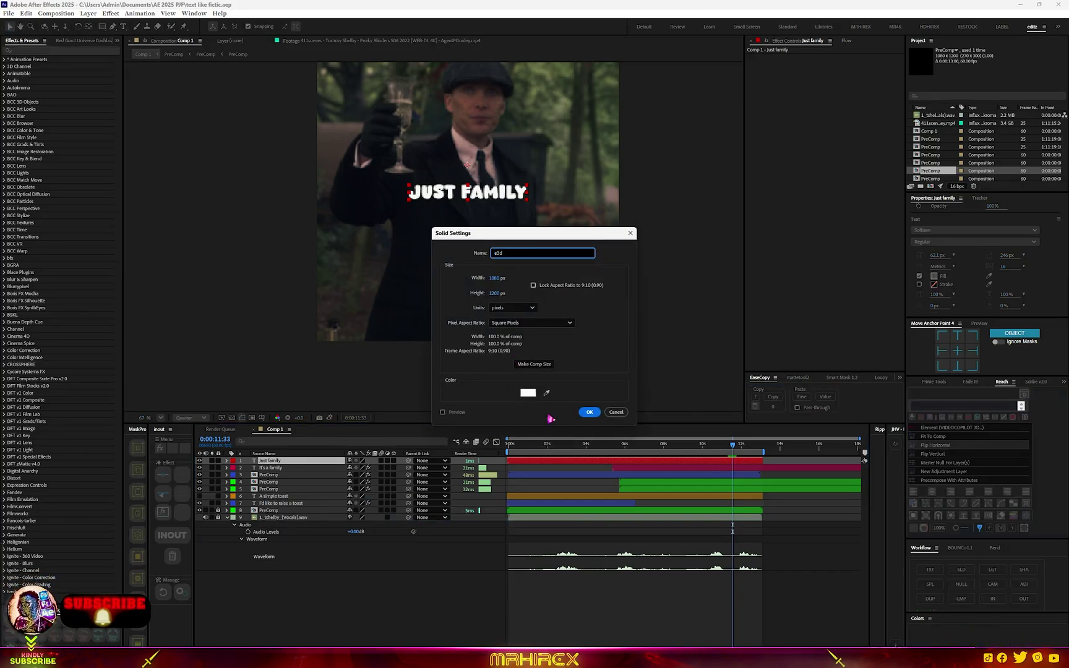
left_click(589, 412)
Apply Element with Just family as Path Layer 1, hide the text, and open Scene Setup.
right_click(278, 463)
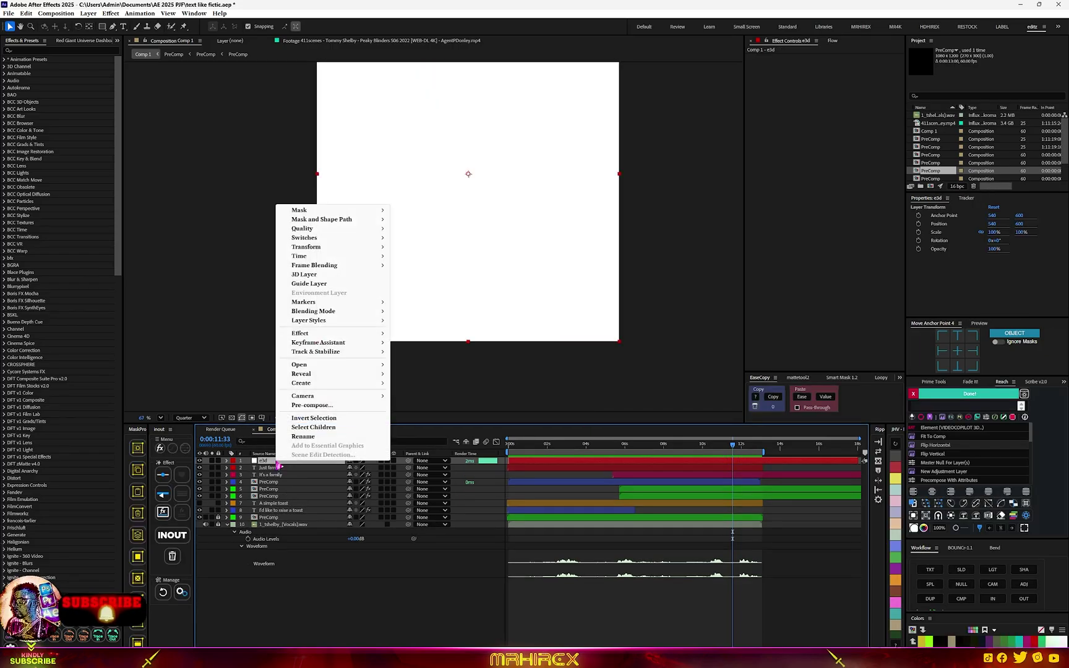
mouse_move(346, 337)
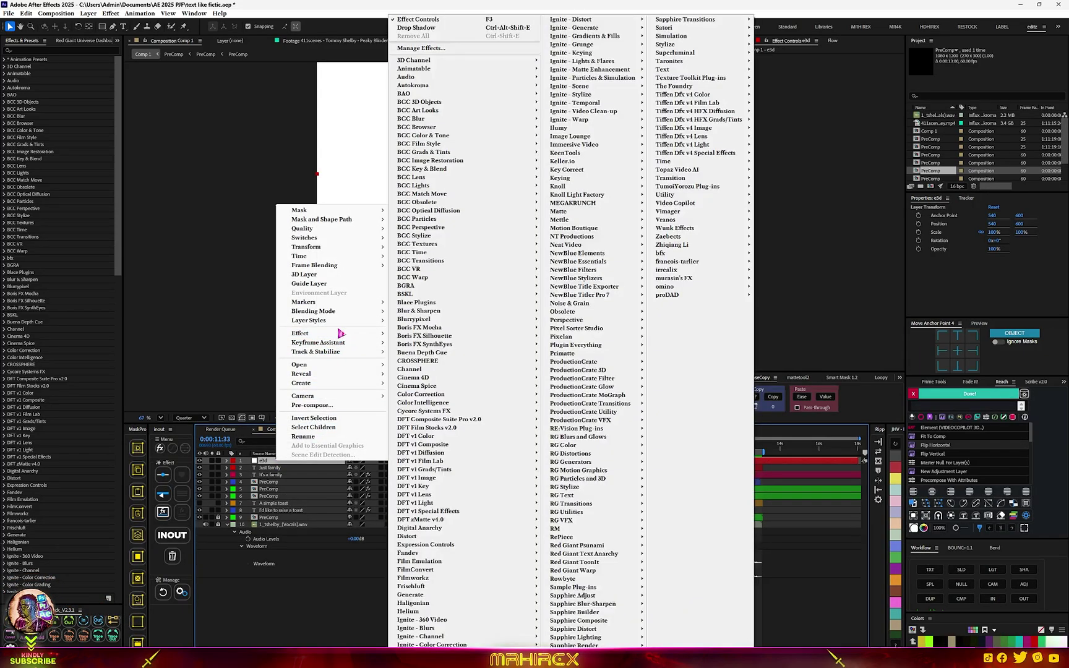
mouse_move(676, 203)
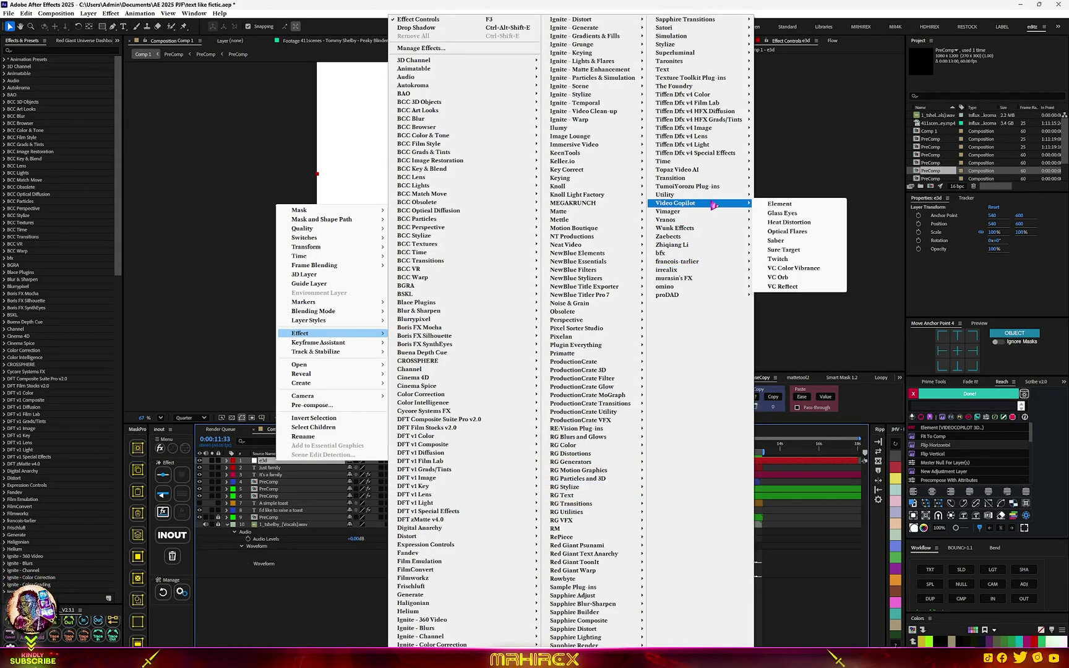
left_click(785, 204)
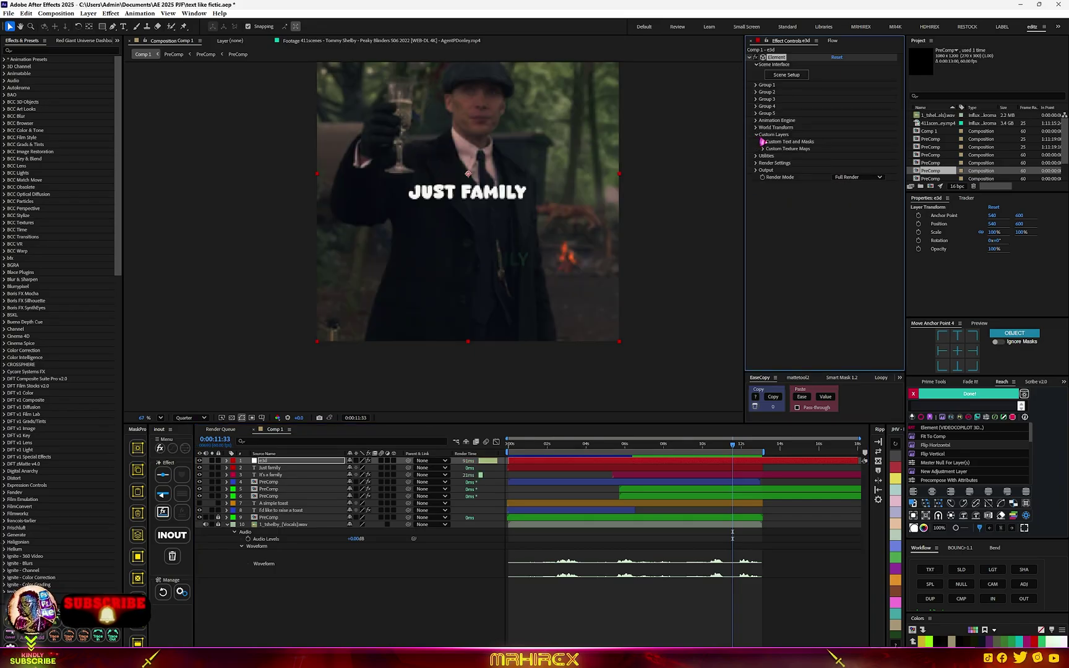
left_click(763, 143)
left_click(846, 150)
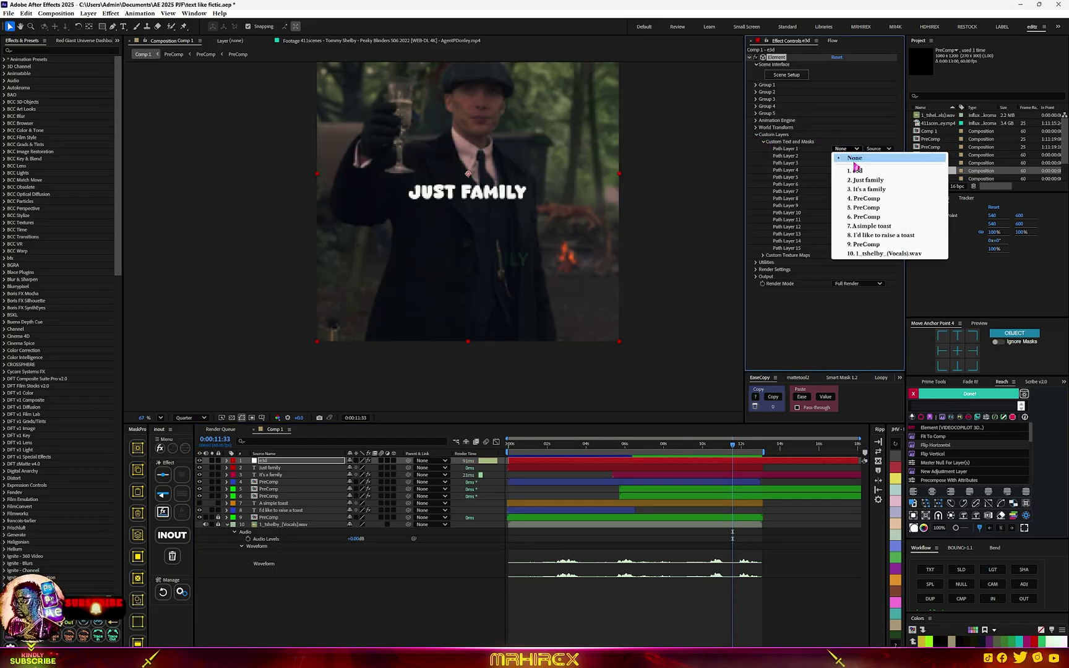
left_click(861, 180)
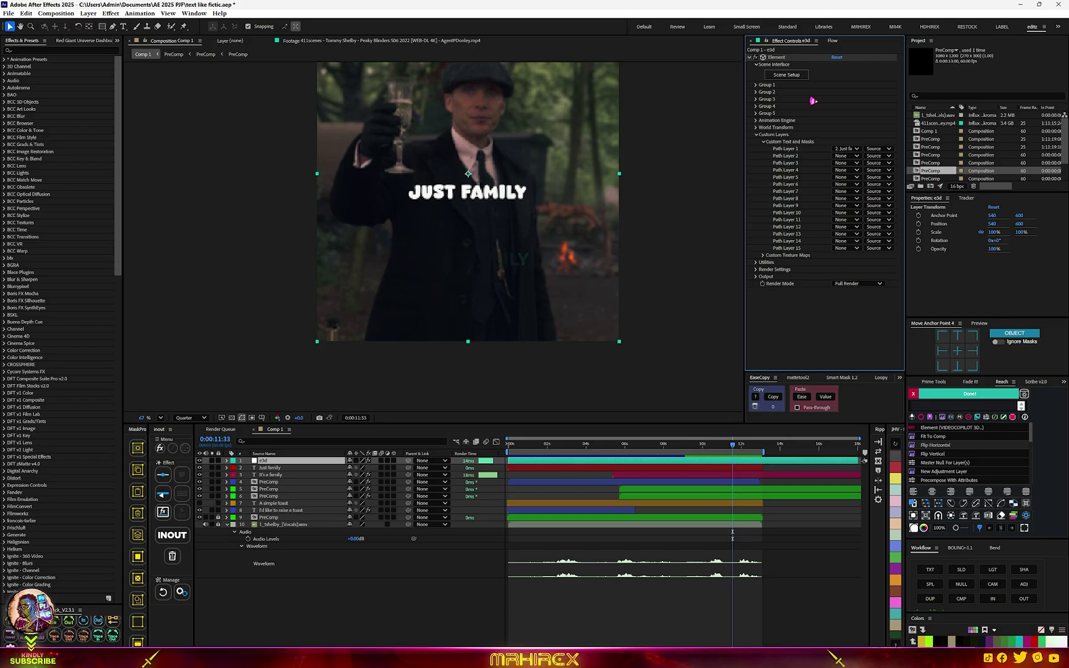
left_click(203, 474)
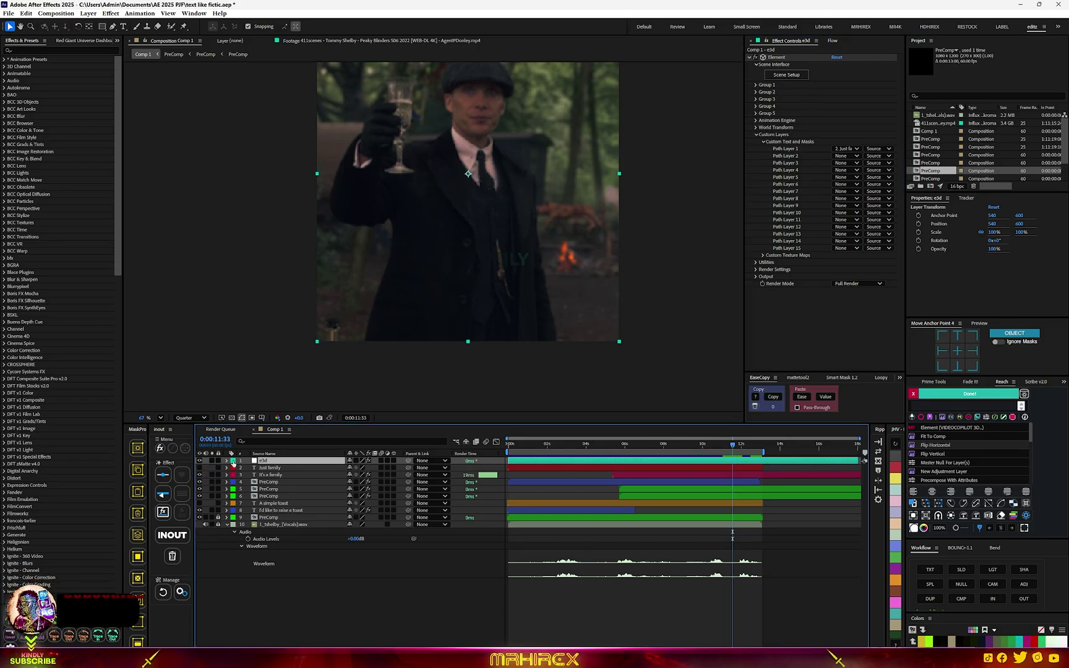
left_click(786, 75)
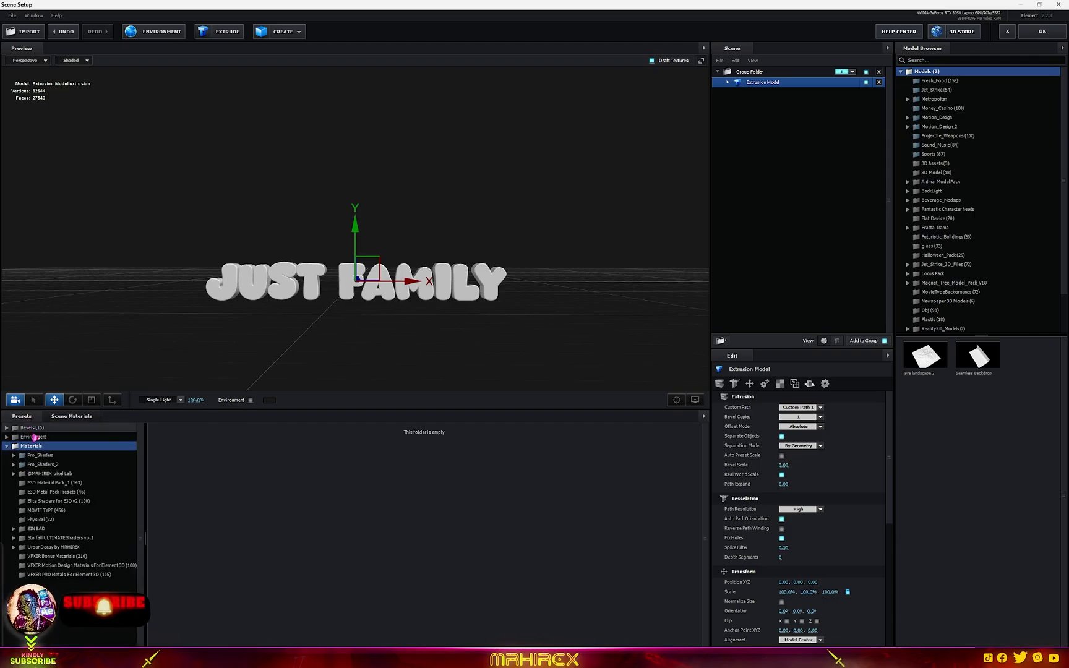
Try HIREX 8, 14, 6, 4, 3, 2 and 15 bevel presets, then settle on red HIREX 10.
left_click(31, 427)
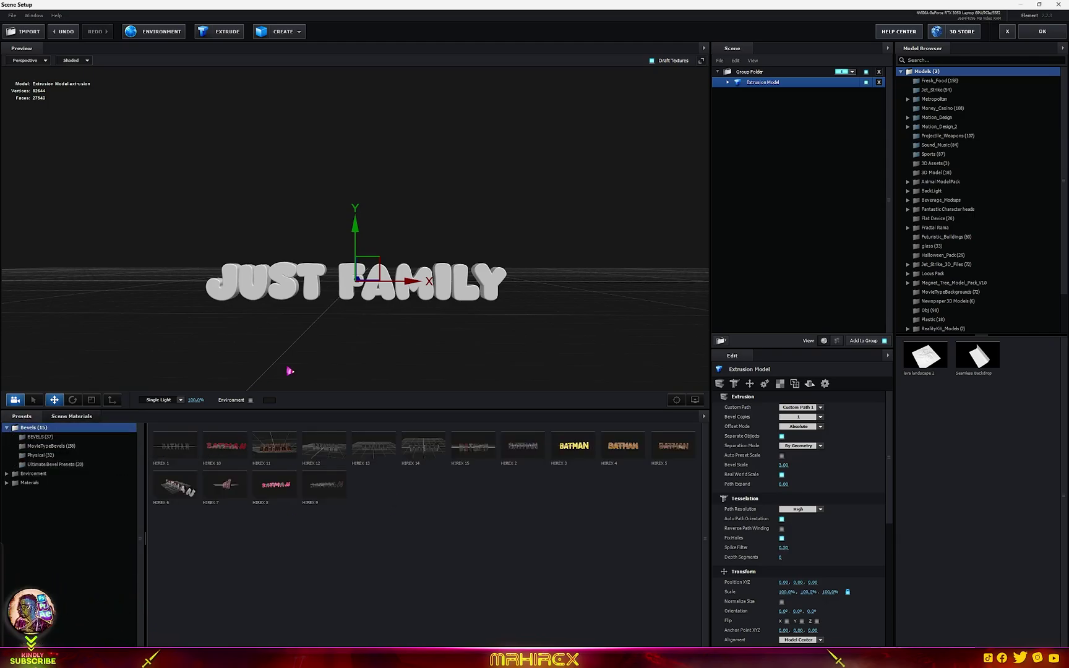
left_click_drag(365, 339, 346, 339)
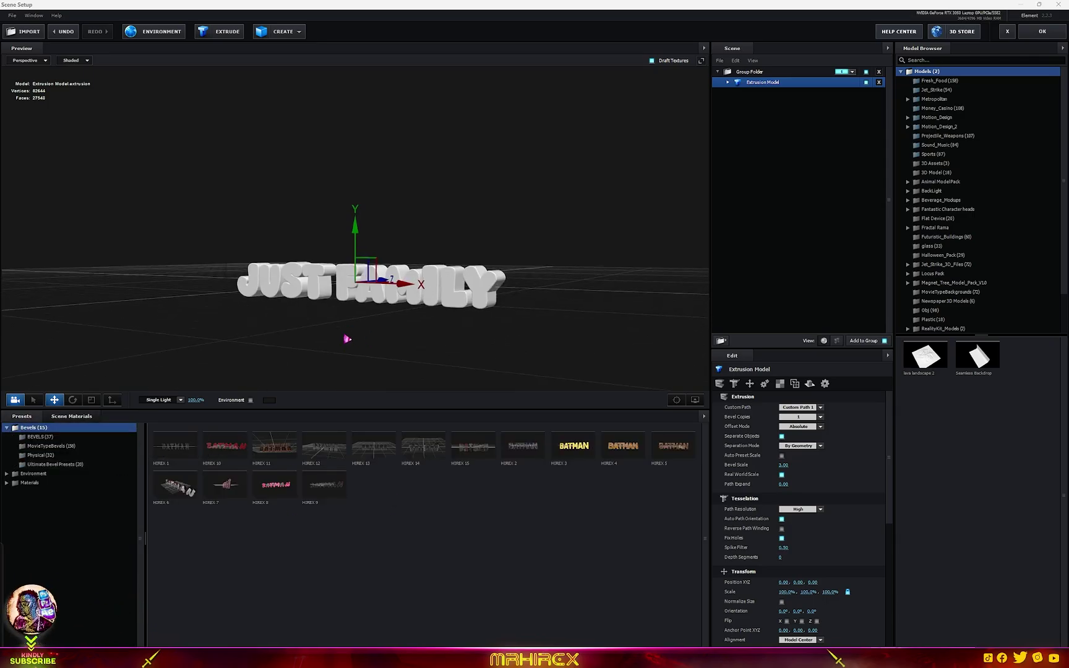
left_click(291, 509)
mouse_move(421, 354)
left_mouse_down()
mouse_move(477, 349)
mouse_move(406, 346)
left_mouse_up()
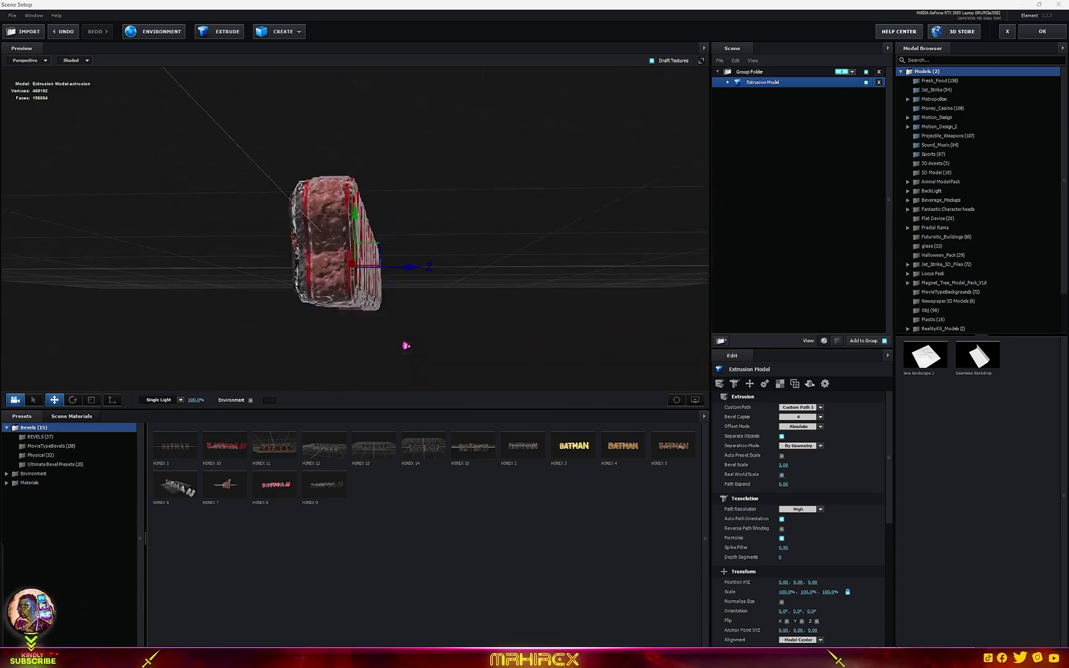
left_click(419, 462)
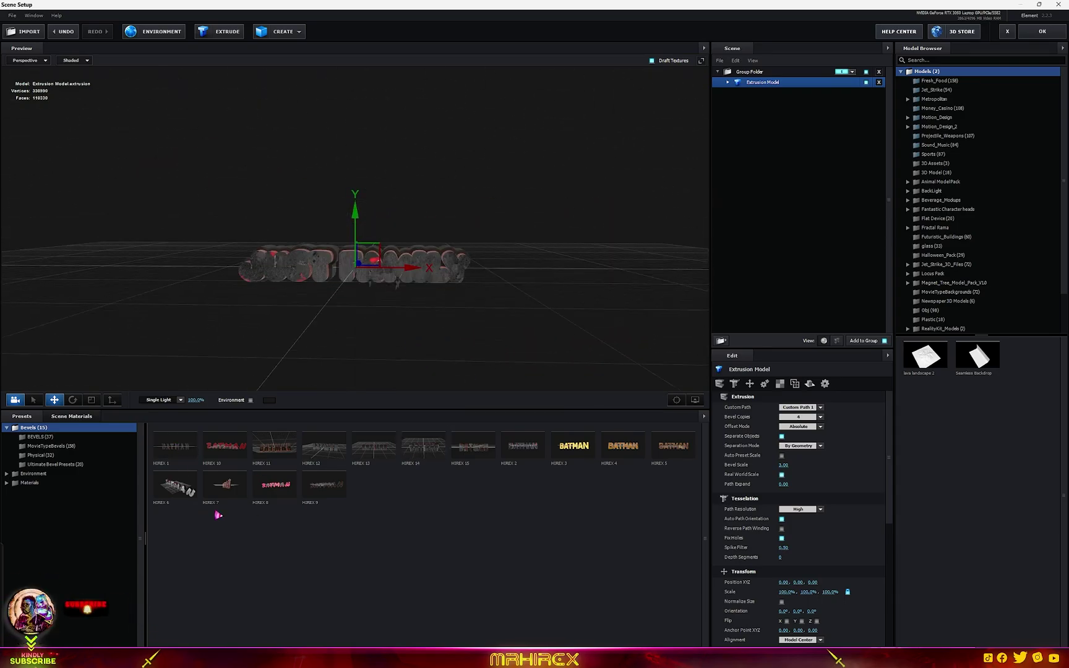
left_click(186, 490)
mouse_move(515, 344)
left_mouse_down()
mouse_move(453, 341)
mouse_move(506, 339)
left_mouse_up()
left_click(276, 484)
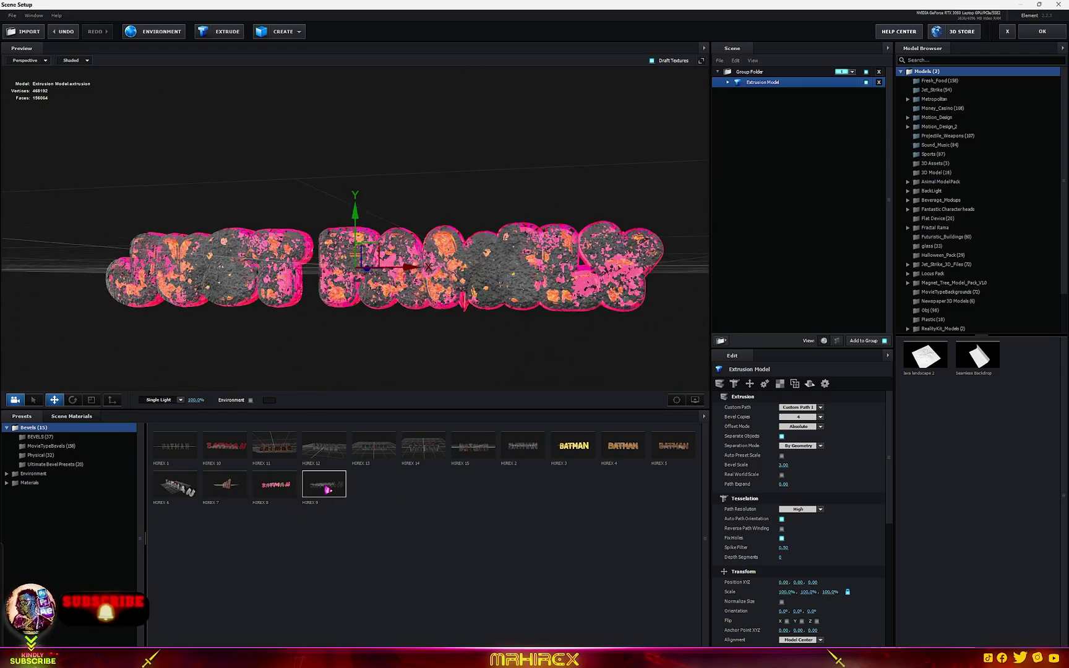
left_click(620, 455)
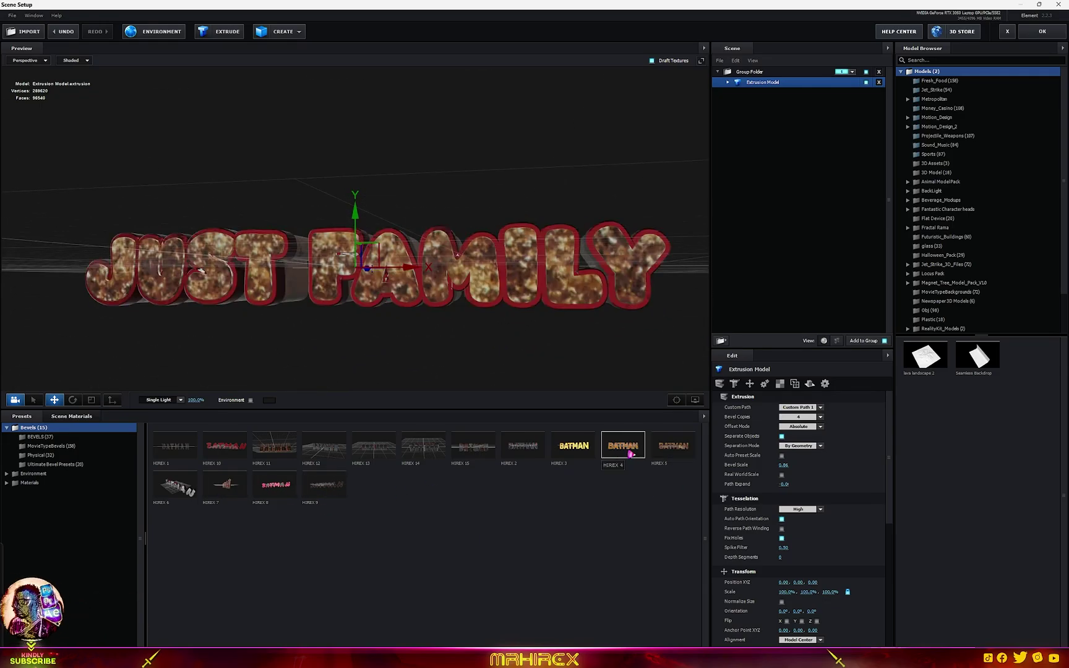
left_click(579, 455)
left_click(519, 453)
mouse_move(477, 354)
left_mouse_down()
mouse_move(454, 346)
mouse_move(480, 363)
mouse_move(477, 349)
left_mouse_up()
left_click(468, 449)
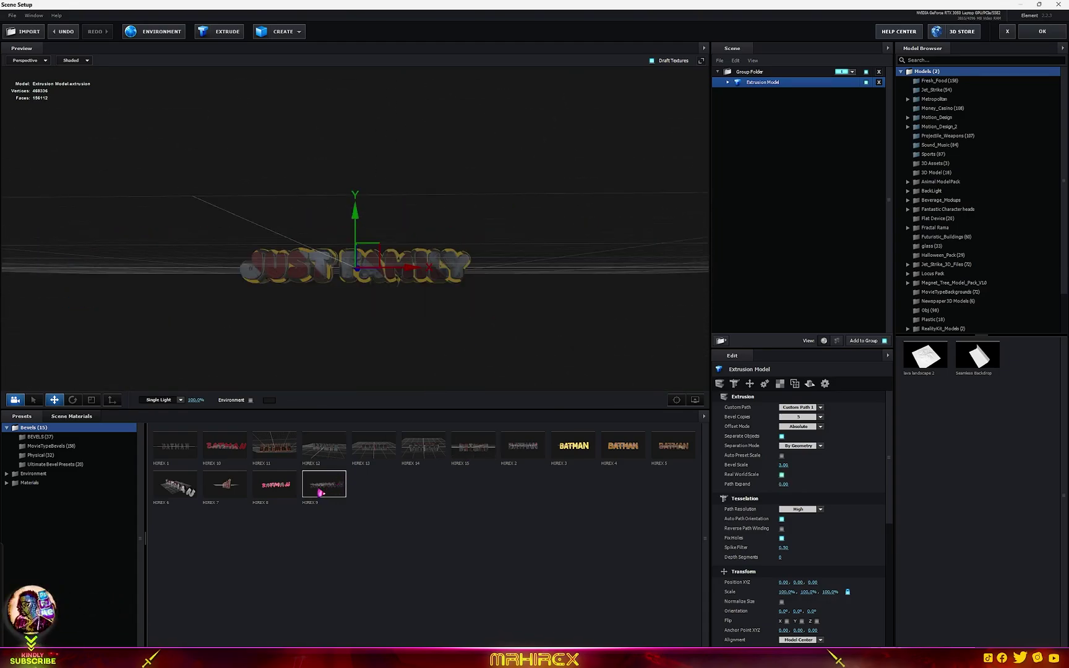
left_click(234, 461)
Browse the material presets and inspect the Strawberry and Red Displaced scene materials.
left_click_drag(463, 337, 499, 341)
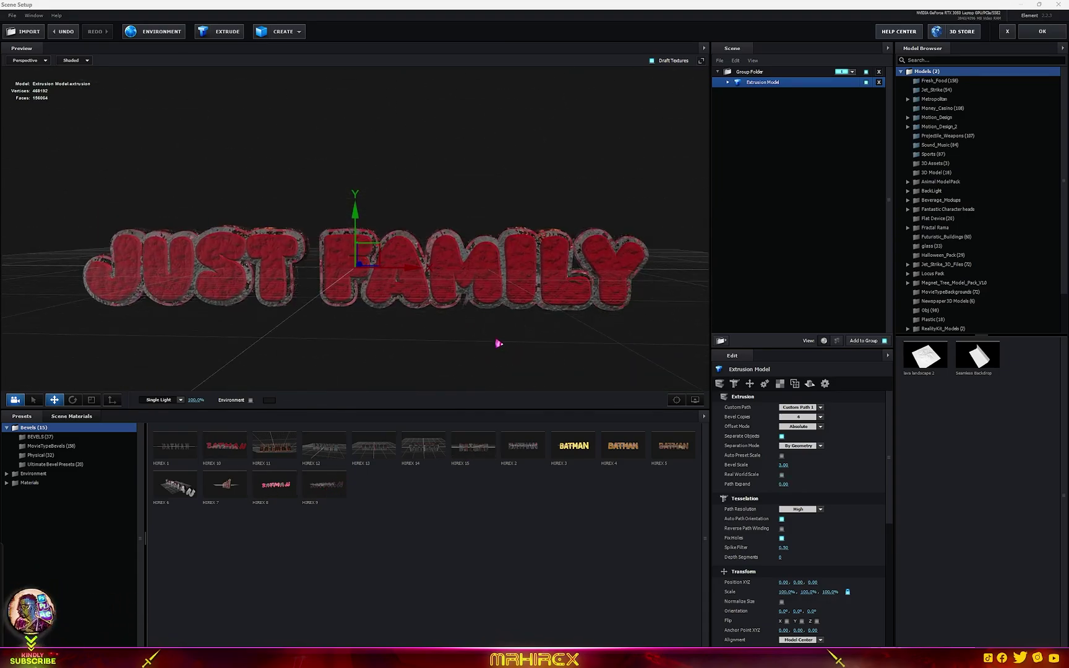
scroll(458, 309, "up", 2)
left_click_drag(457, 310, 560, 290)
left_click(28, 482)
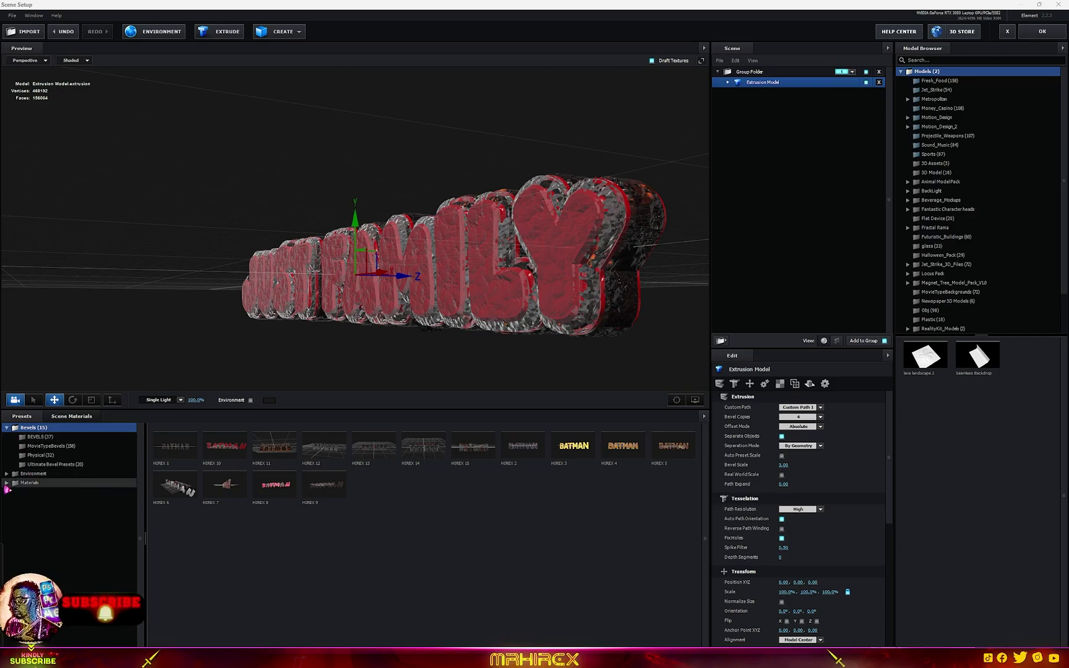
left_click(49, 492)
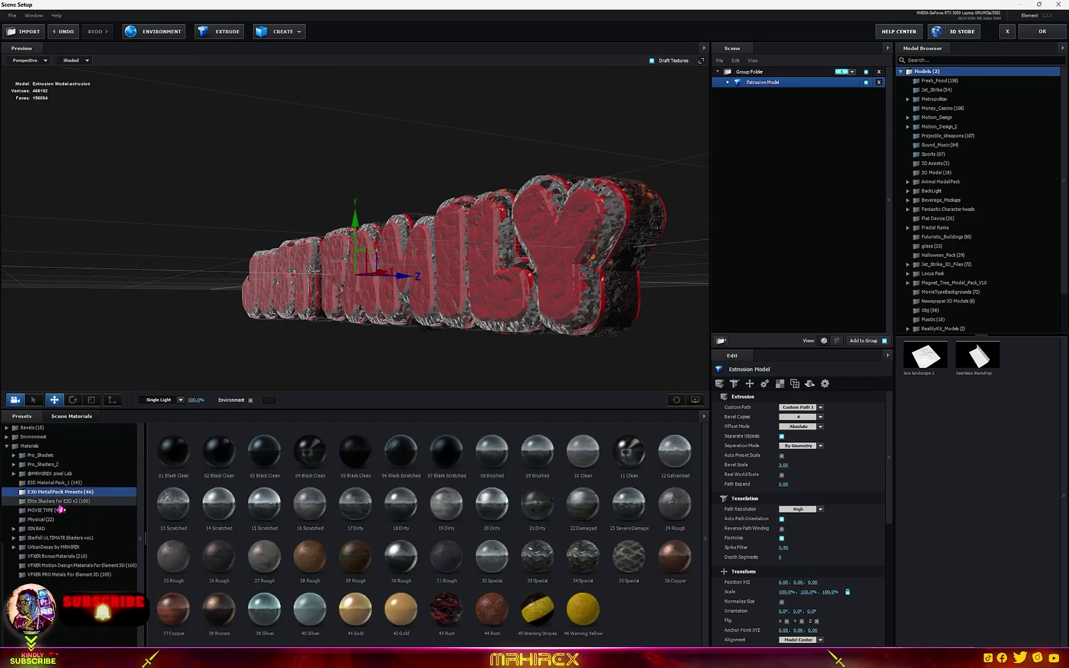
key("Down")
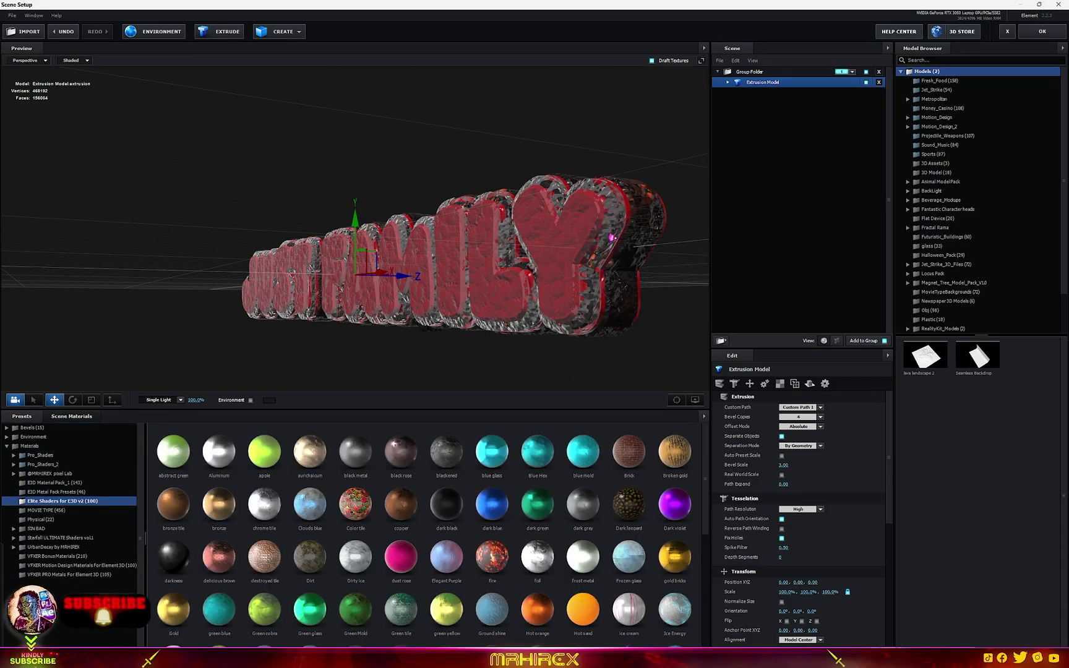
left_click_drag(603, 267, 629, 291)
left_click(729, 82)
left_click(771, 93)
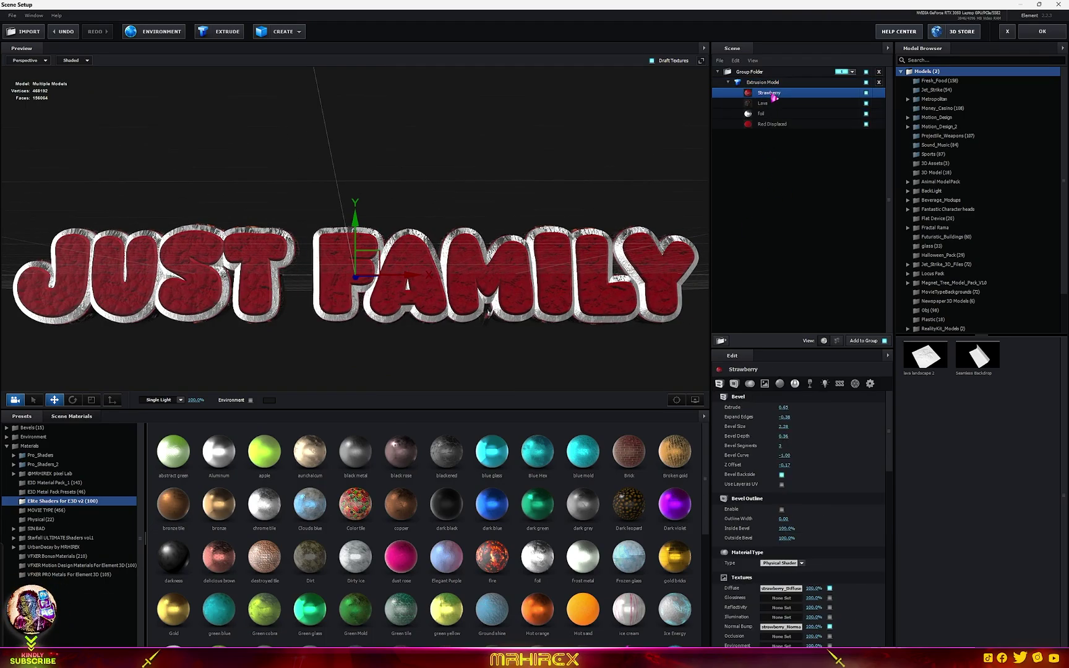
left_click(799, 124)
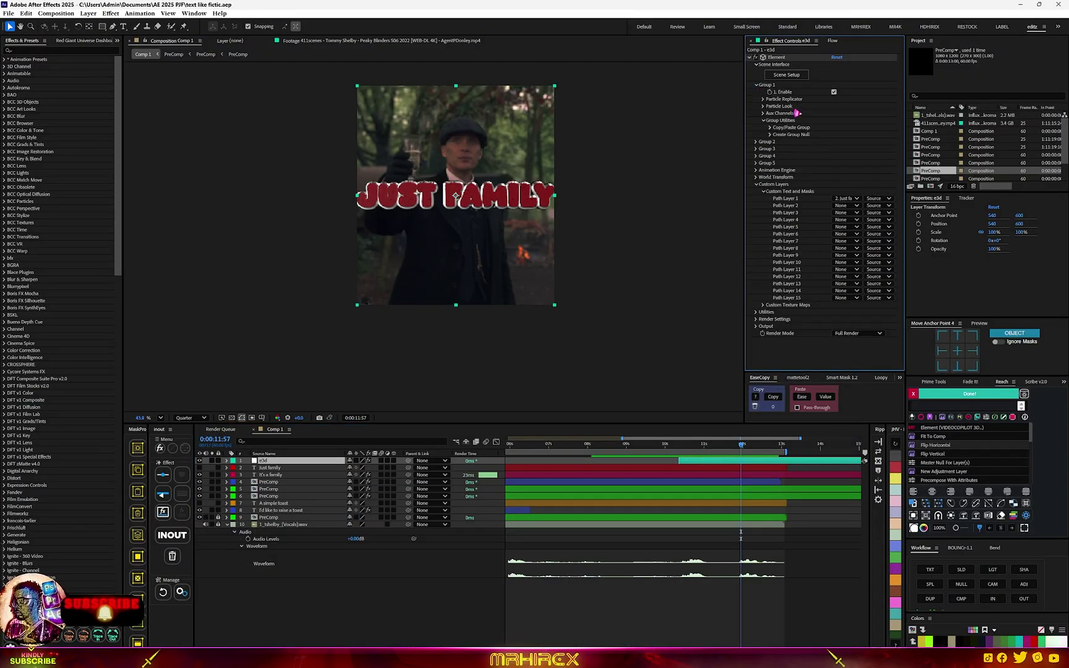
Turn on Multi-Object mode and set the Animation Engine type to Radial.
left_click(764, 106)
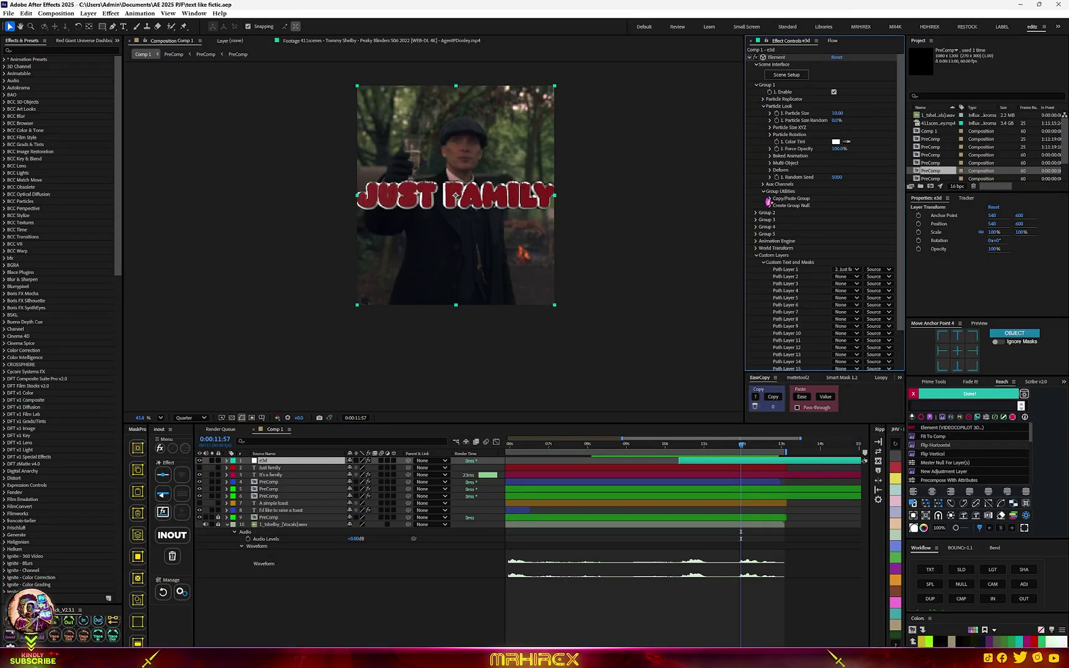
left_click(770, 163)
left_click(834, 171)
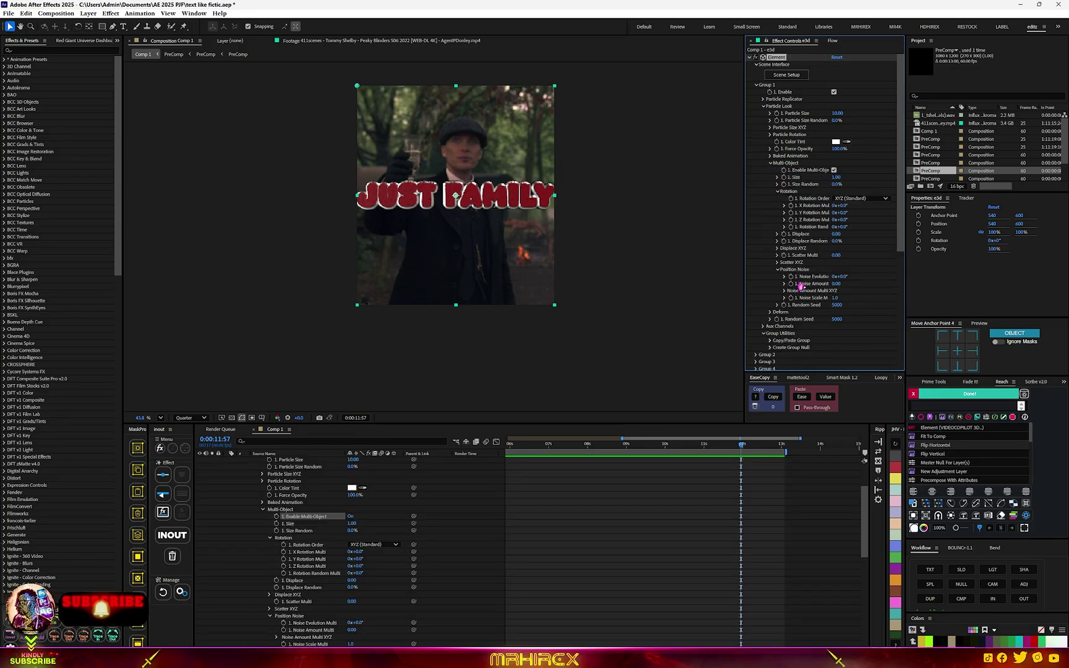
scroll(801, 286, "down", 5)
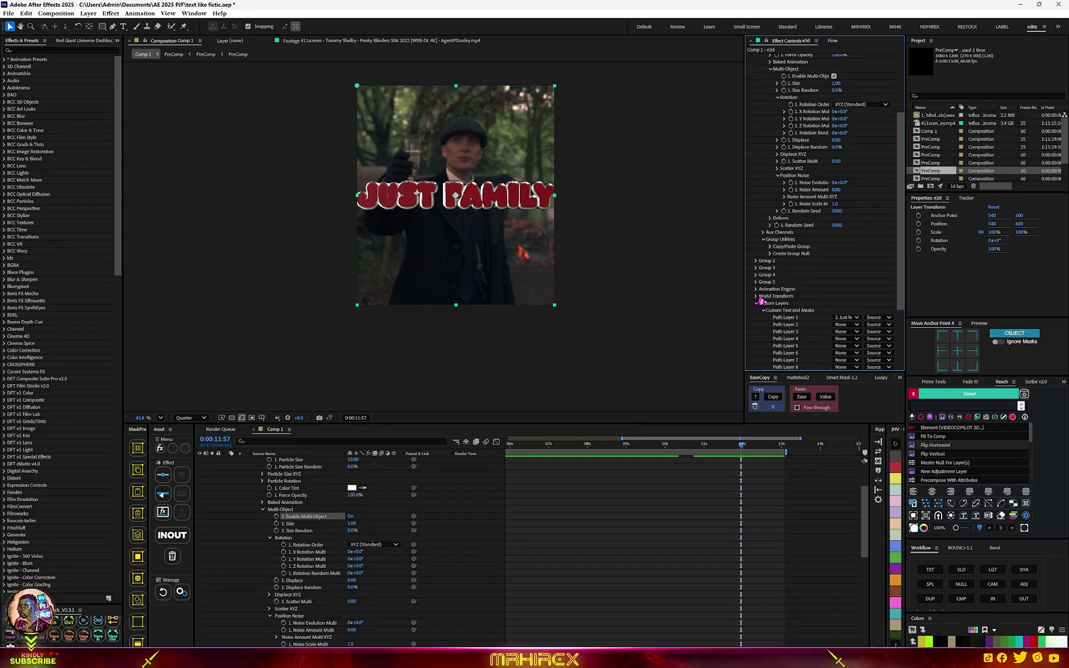
left_click(756, 289)
scroll(764, 303, "down", 2)
scroll(555, 218, "down", 2)
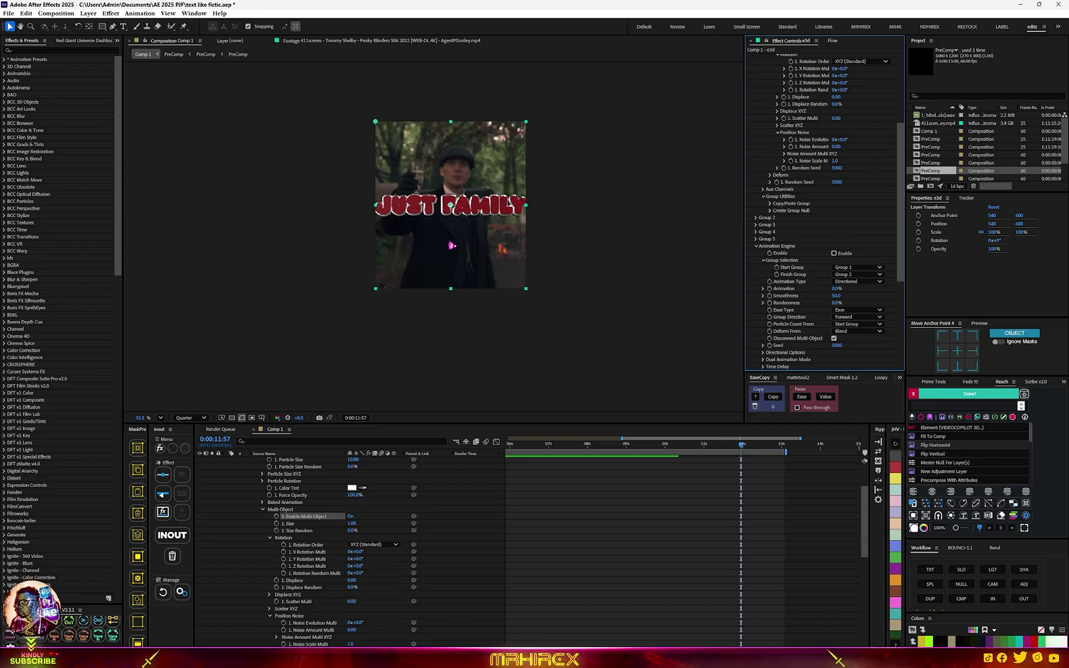
scroll(810, 234, "down", 3)
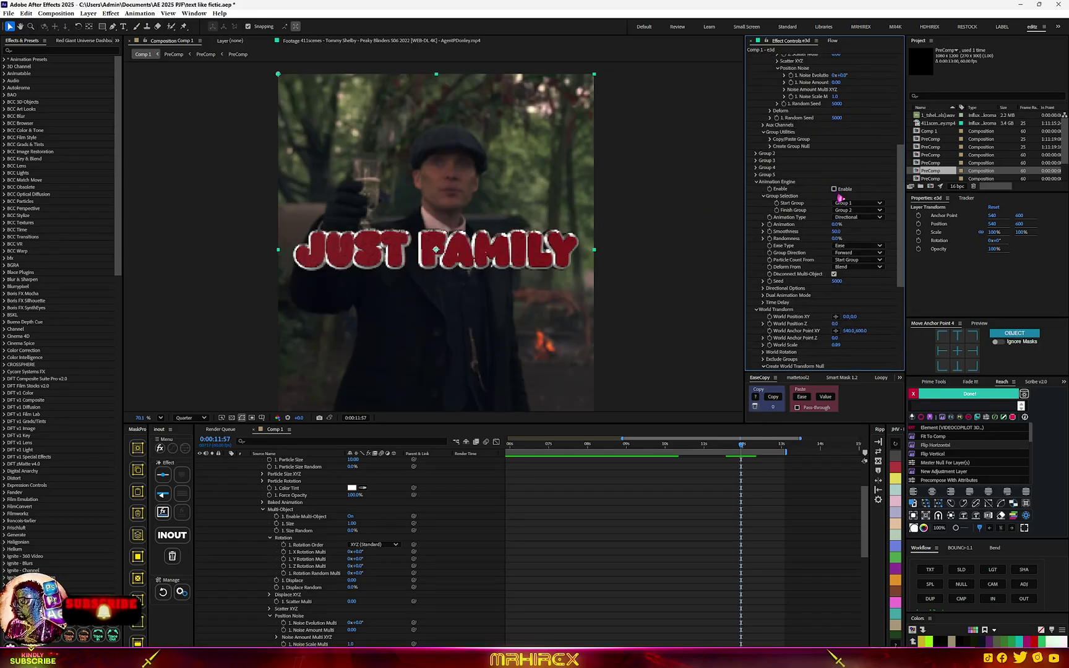
left_click(851, 218)
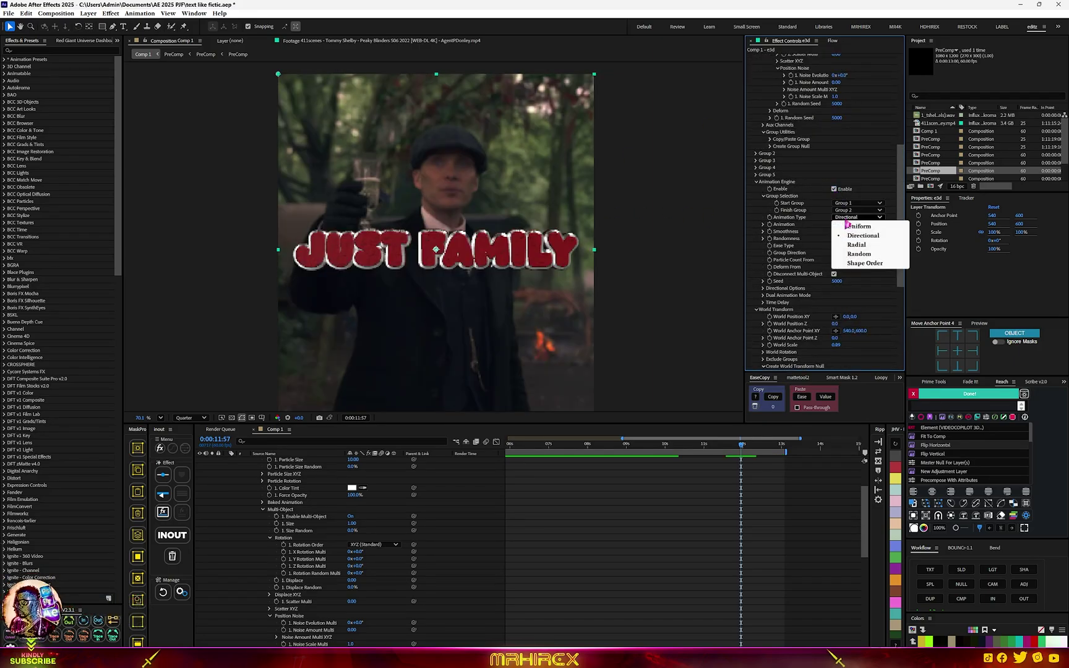
left_click(856, 249)
Keyframe Animation at 100% to scatter the letters, then 0% so they assemble.
left_click_drag(835, 224, 879, 221)
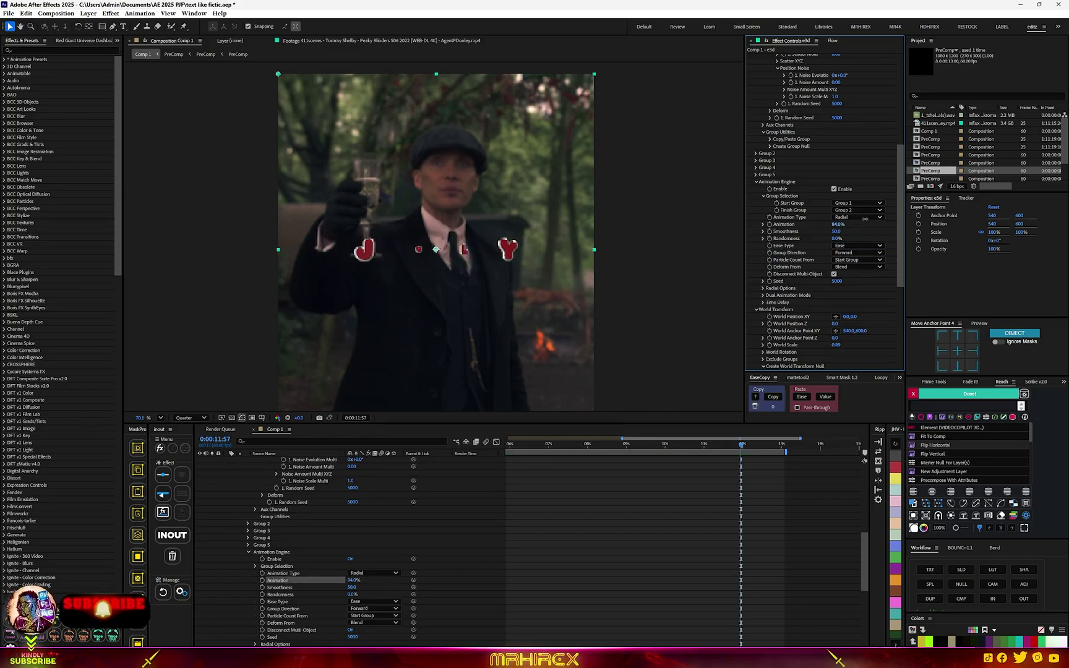
key("u")
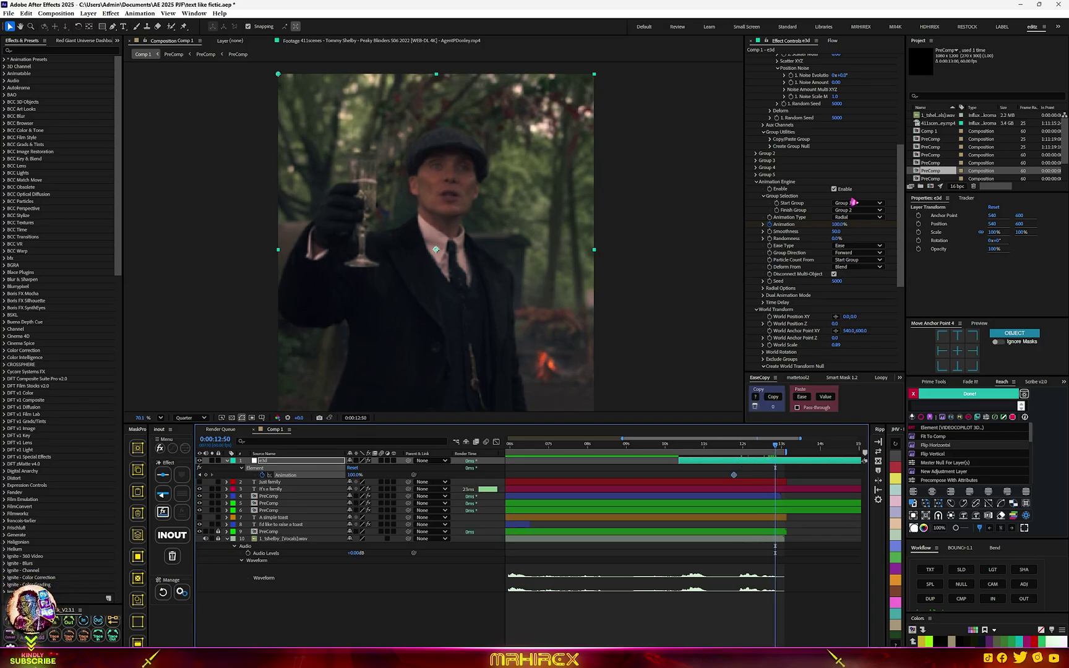
right_click(837, 226)
left_click(867, 302)
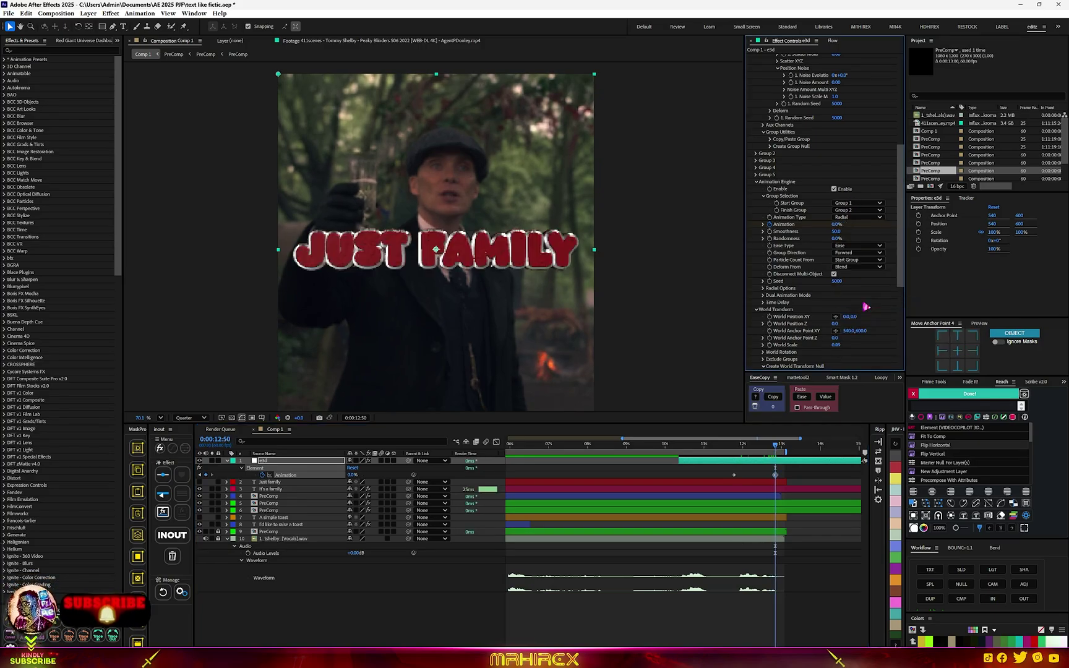
Preview the letters assembling into JUST FAMILY from 12:03, stopping at 12:41.
left_click_drag(775, 446, 746, 456)
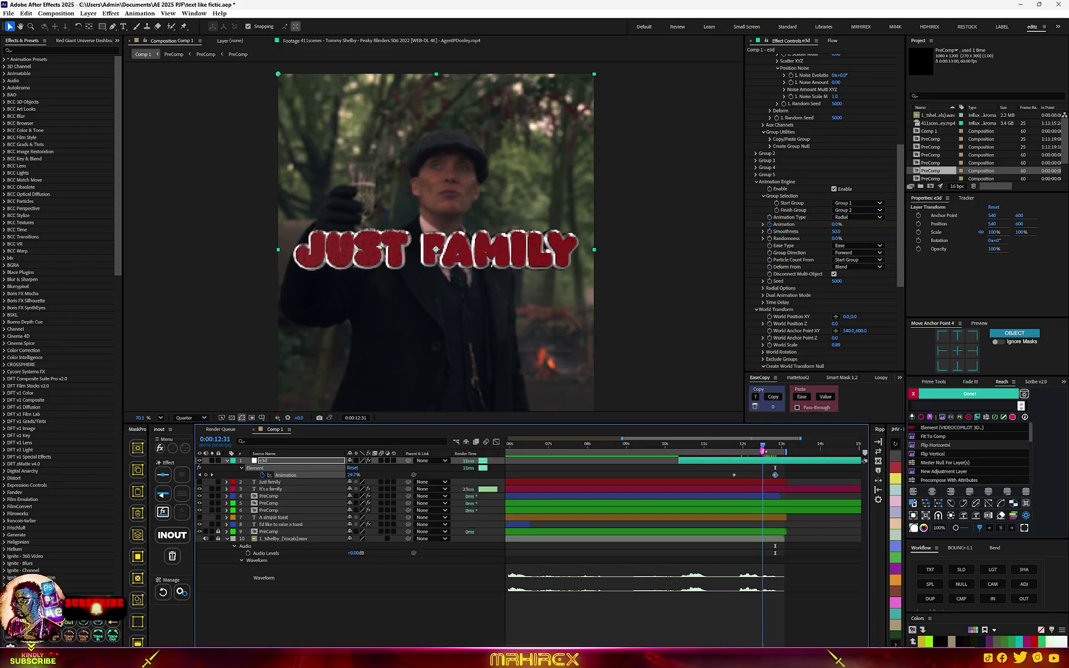
key("space")
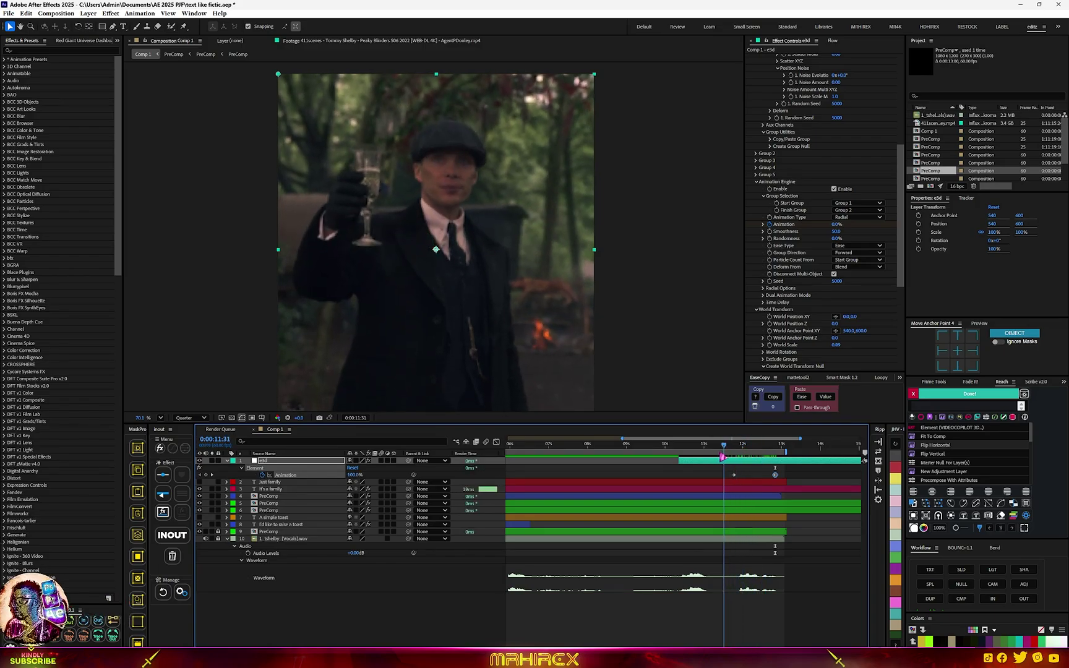
key("space")
scroll(775, 90, "up", 5)
scroll(775, 90, "up", 3)
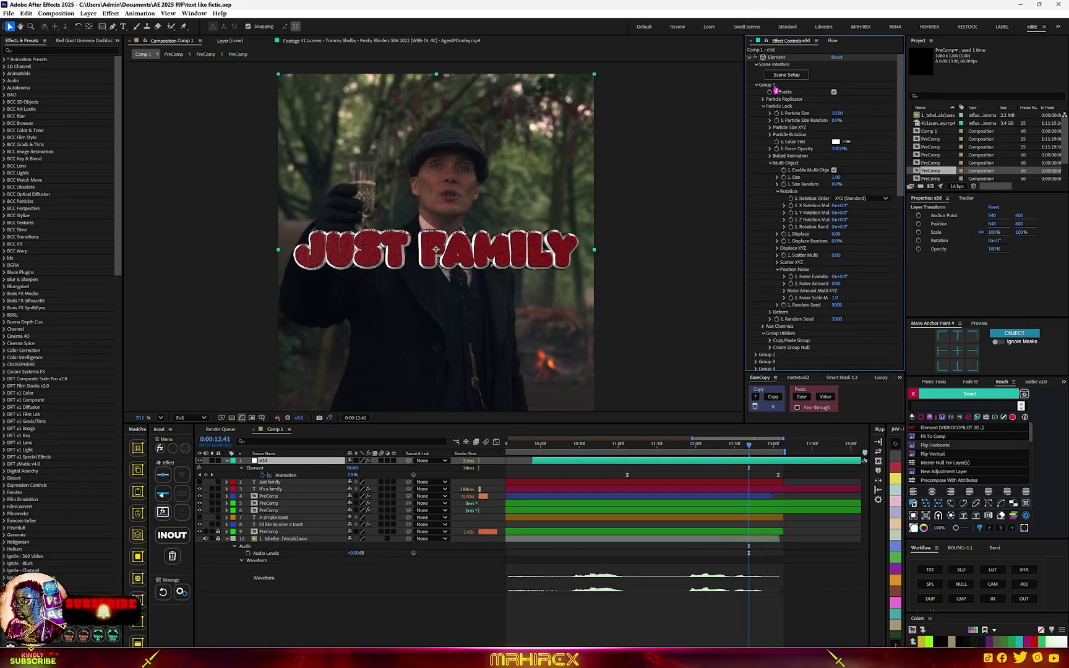
Apply Deep Glow 2 to the e3d layer with Monocolor tint mode.
left_click(753, 60)
key("ctrl+space")
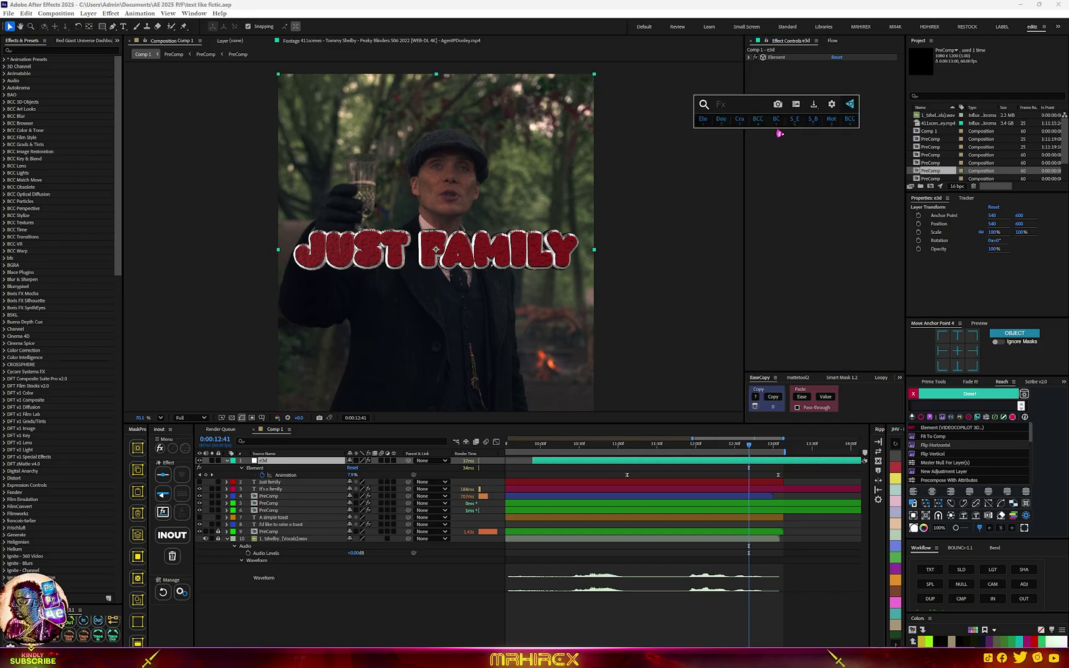
type("dee")
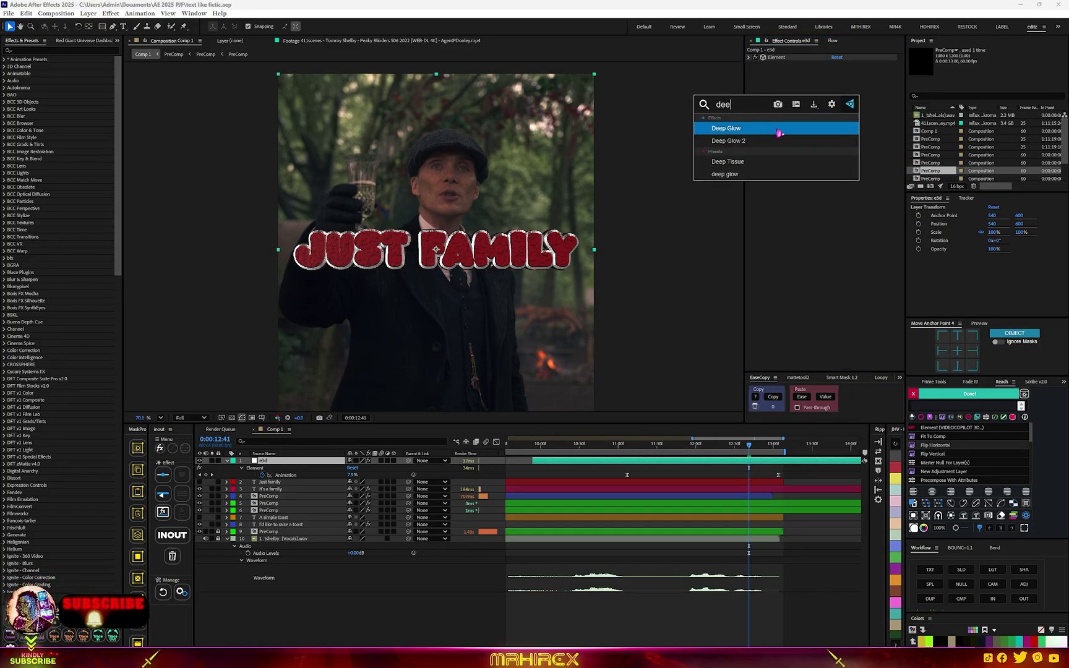
left_click(776, 141)
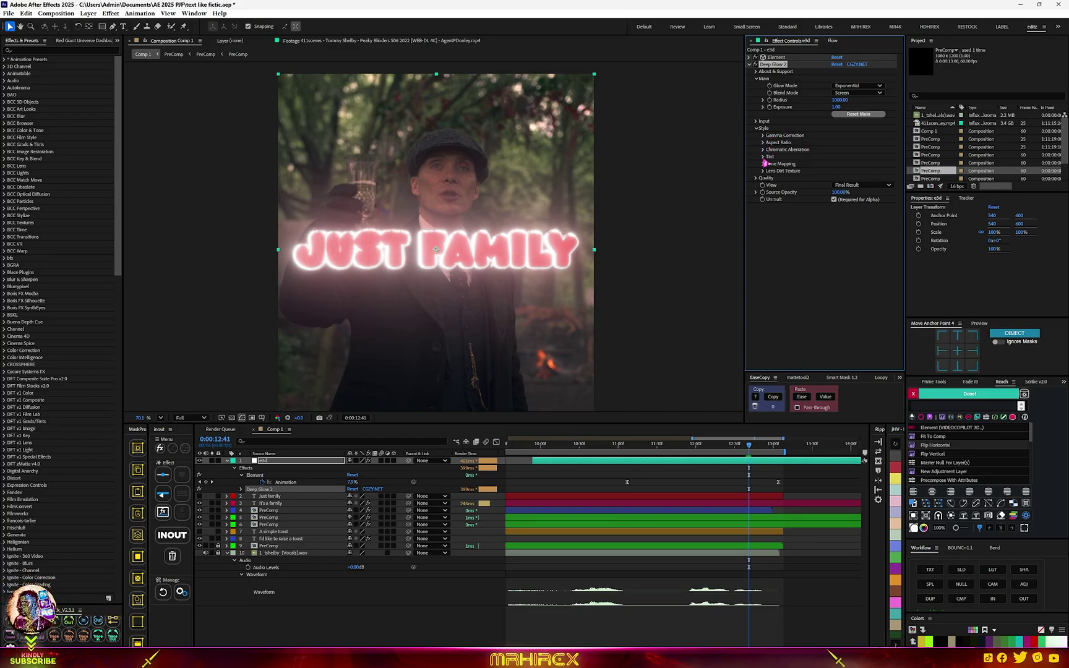
left_click(857, 163)
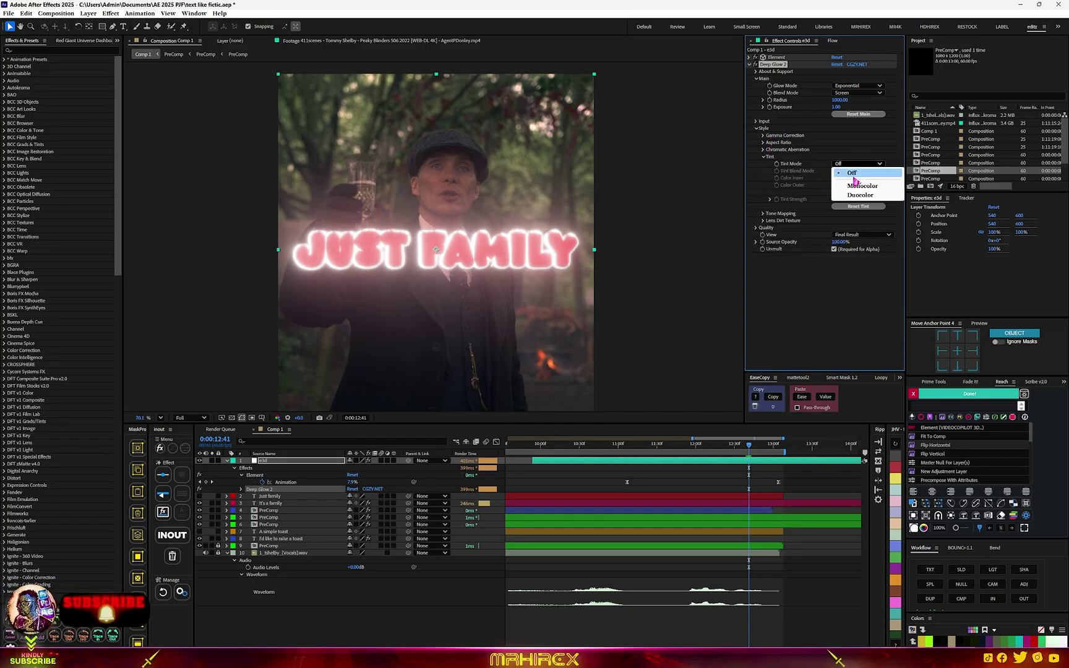
left_click(858, 186)
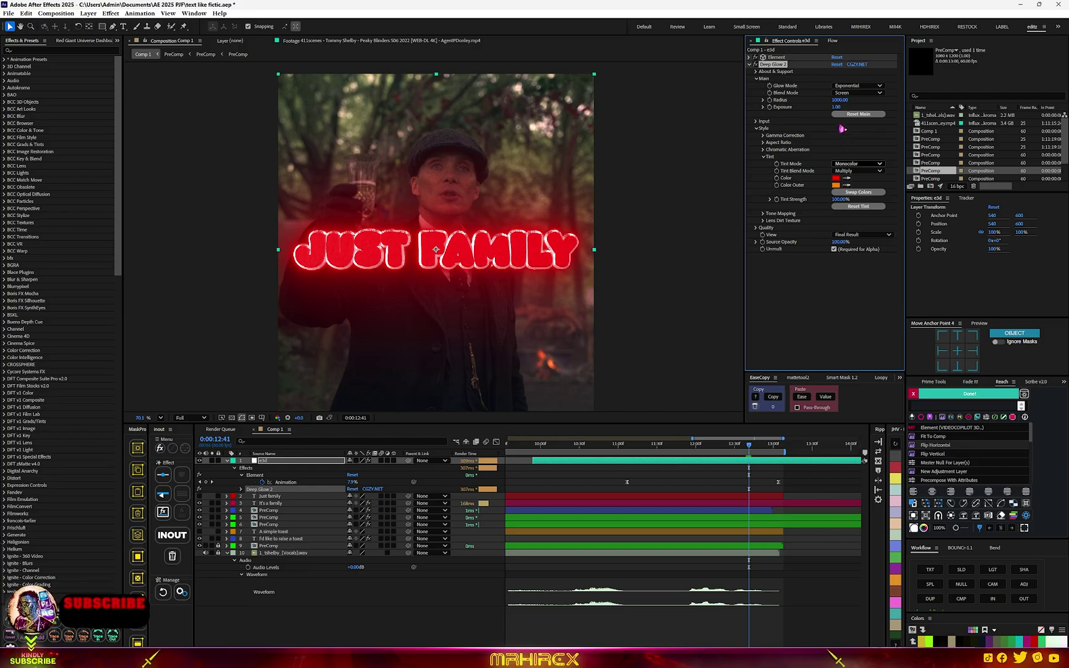
Switch the glow threshold mode to Luminance and set Threshold to 75%.
left_click(758, 122)
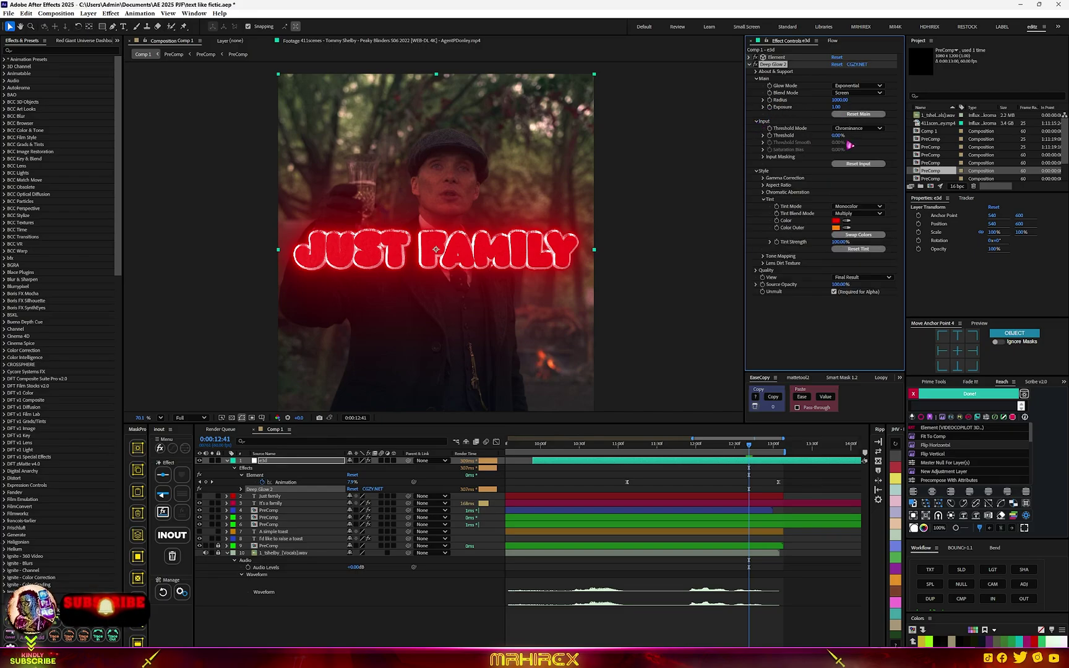
left_click(858, 128)
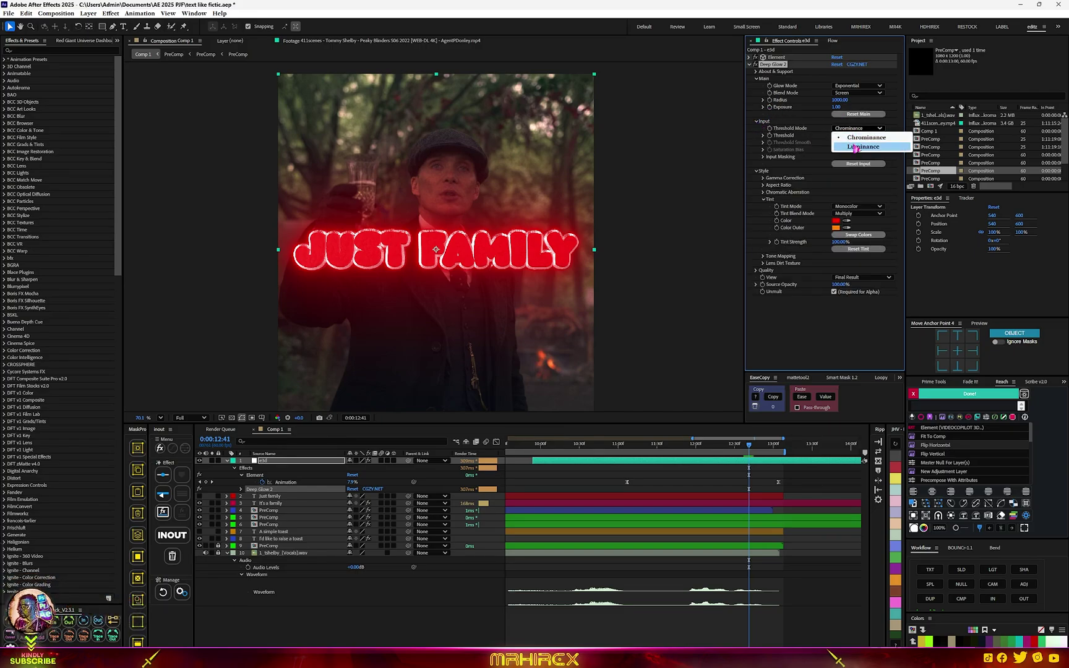
left_click(857, 149)
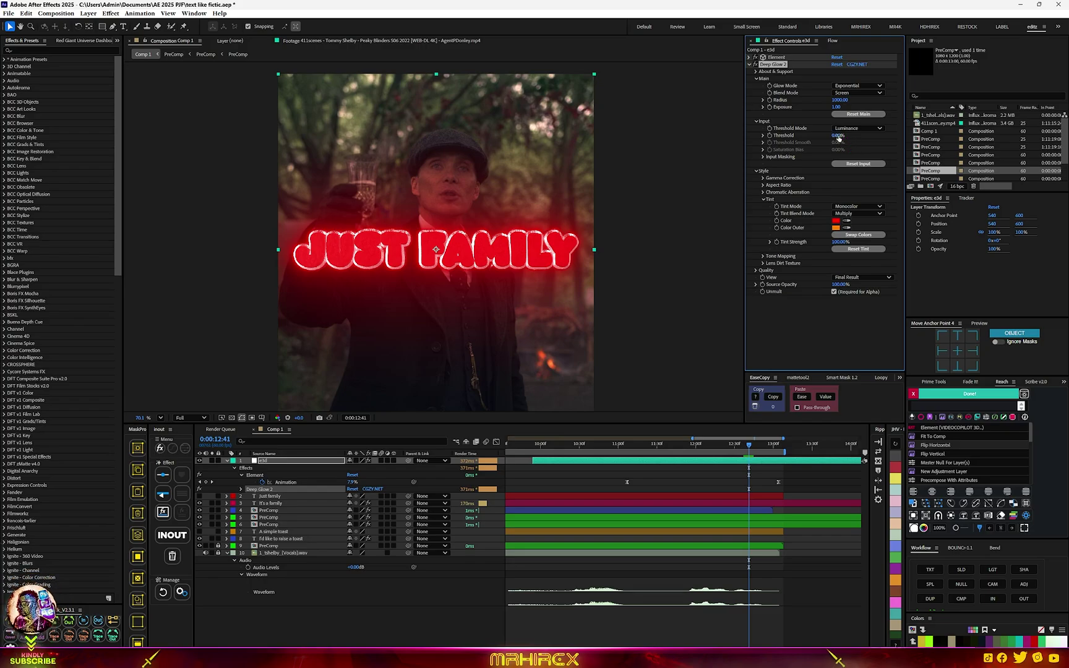
left_click_drag(827, 135, 855, 128)
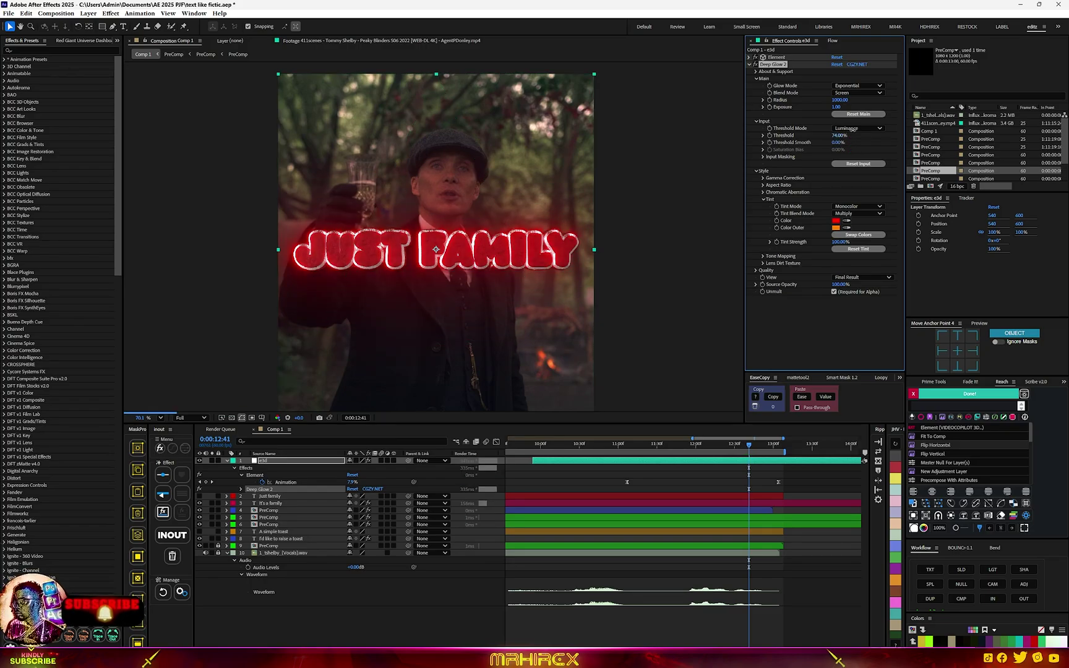
left_click_drag(855, 129, 853, 139)
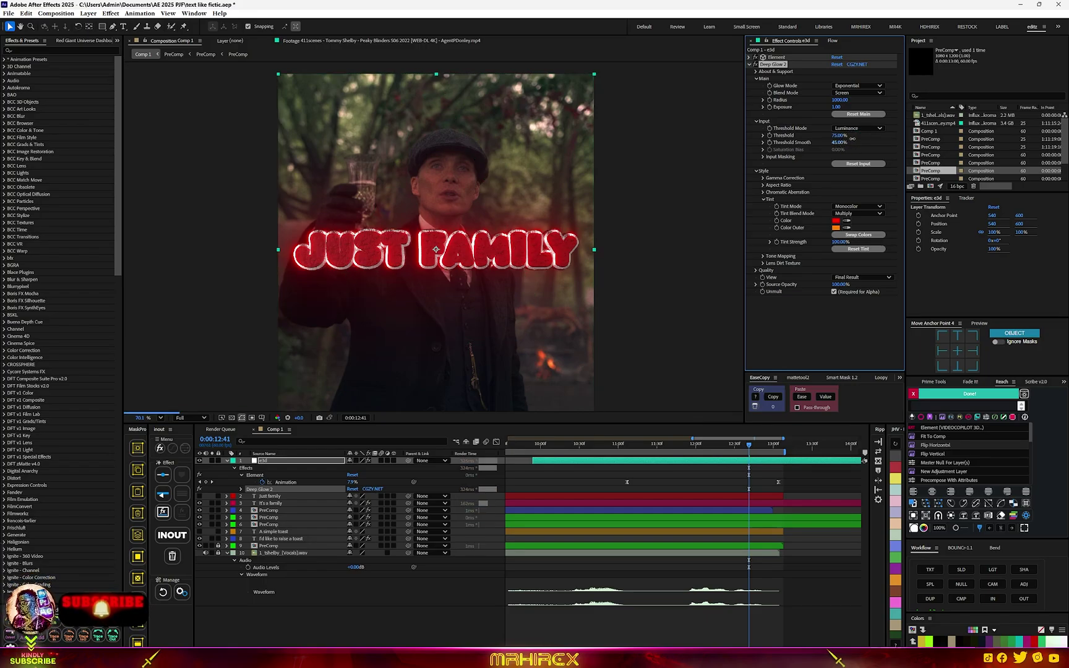
Apply Shadow Studio 3 to the JUST FAMILY text layer via FX Console.
key("ctrl+space")
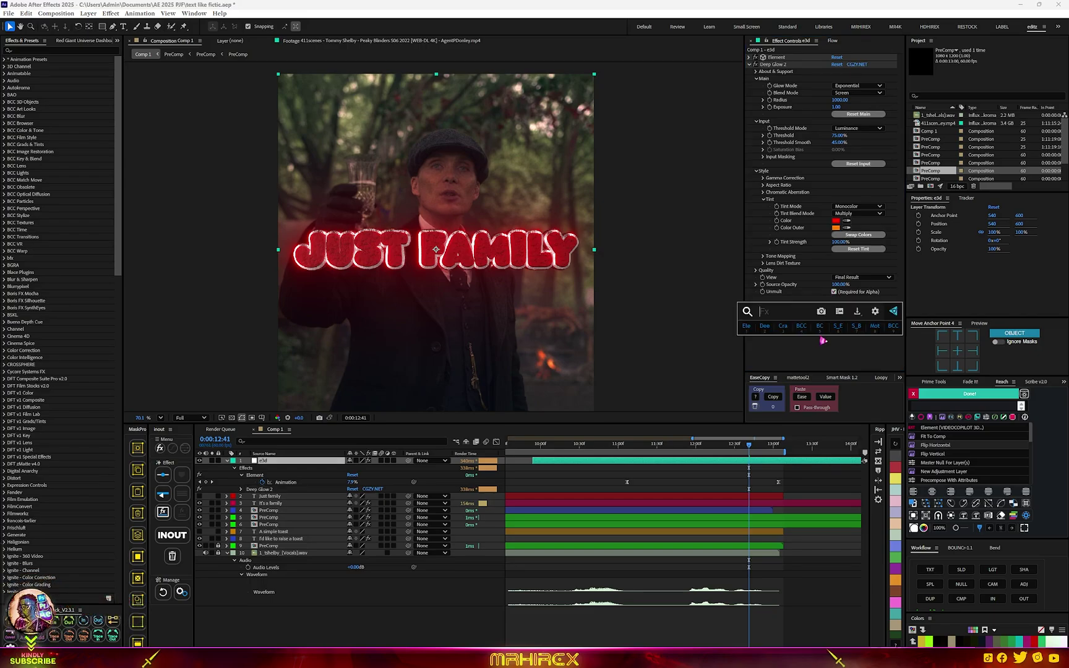
type("shaf")
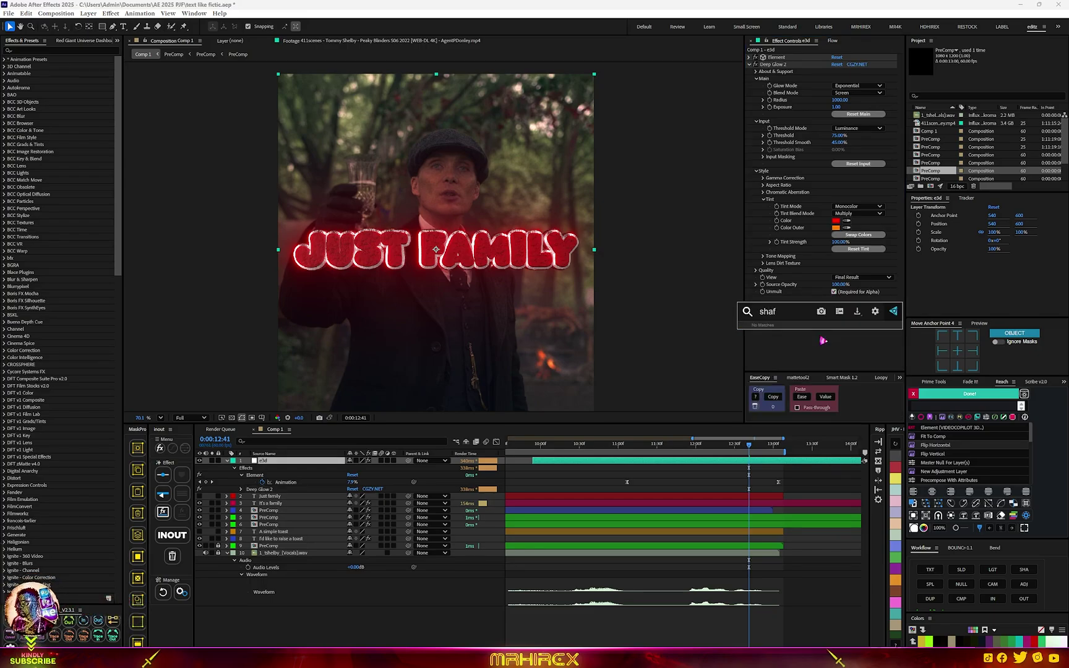
key("BackSpace")
type("d")
key("Return")
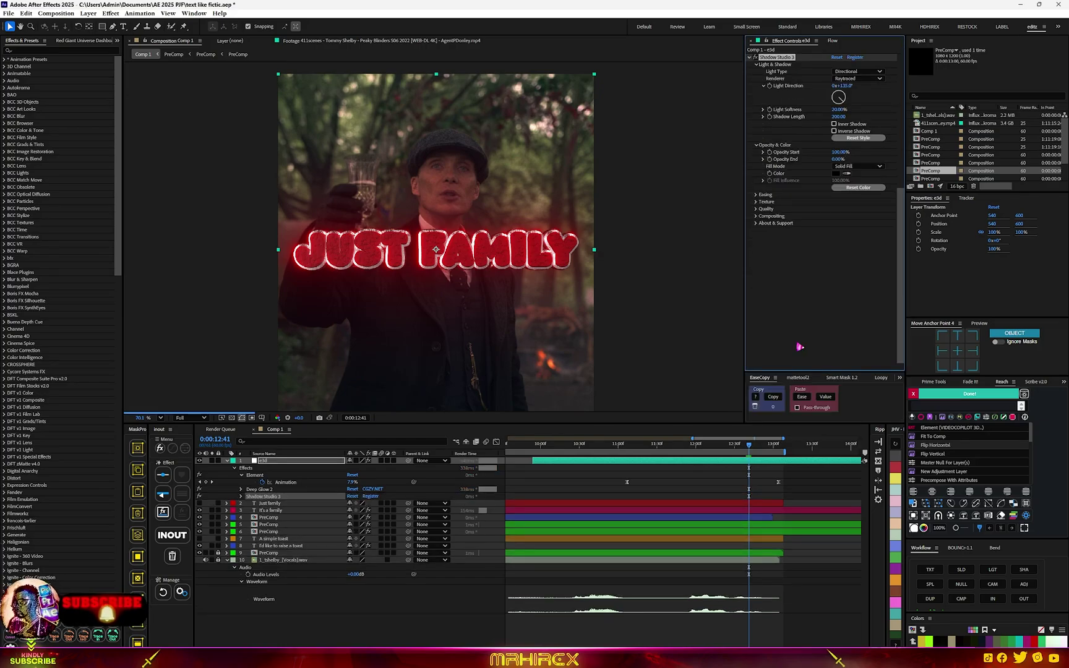
Set Light Softness to 62% and Light Direction to 175°.
key("period")
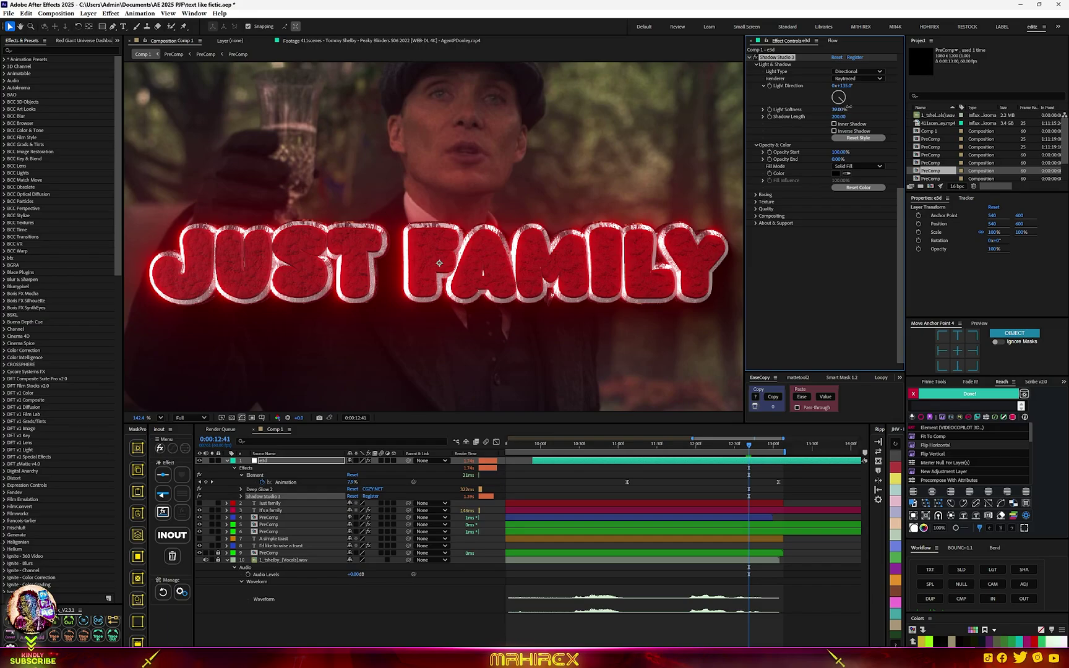
left_click_drag(849, 107, 855, 105)
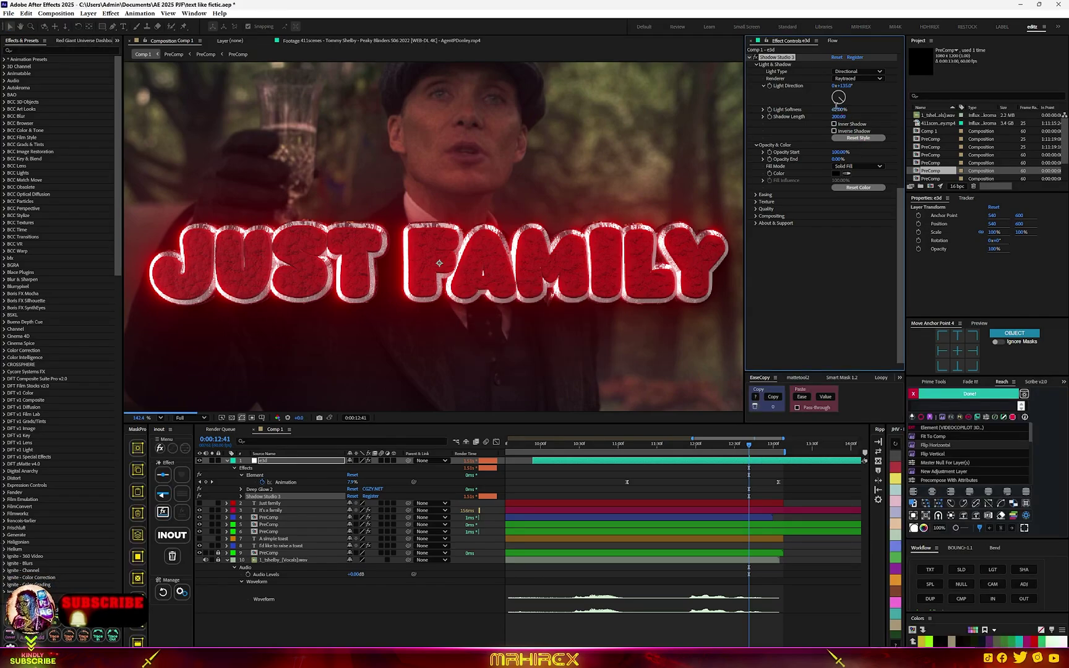
left_click_drag(837, 107, 841, 121)
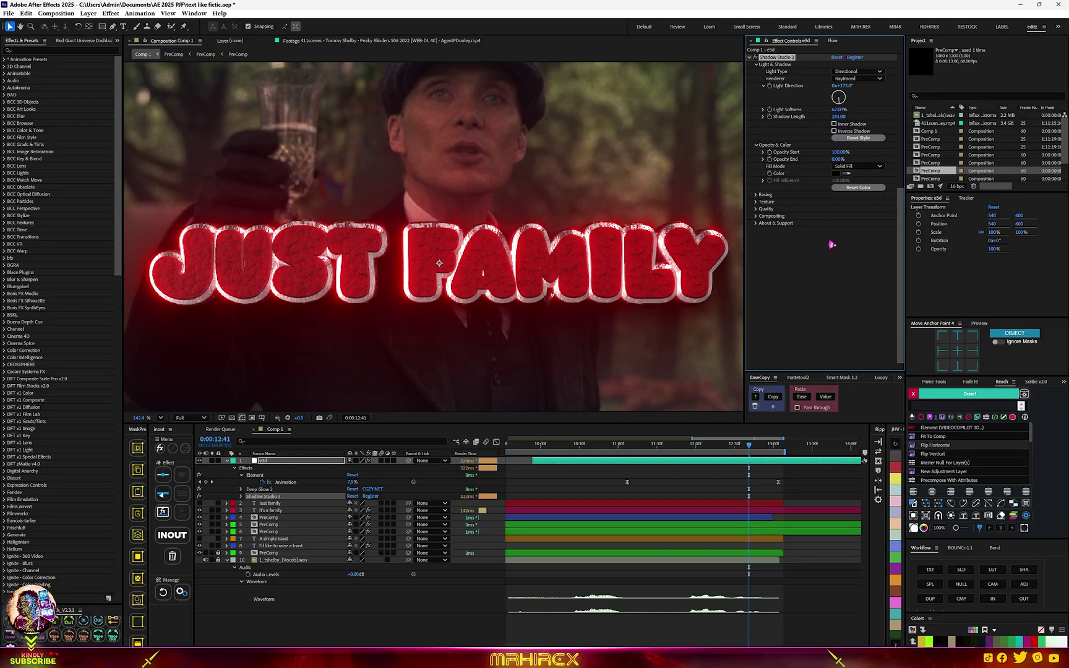
scroll(586, 286, "down", 3)
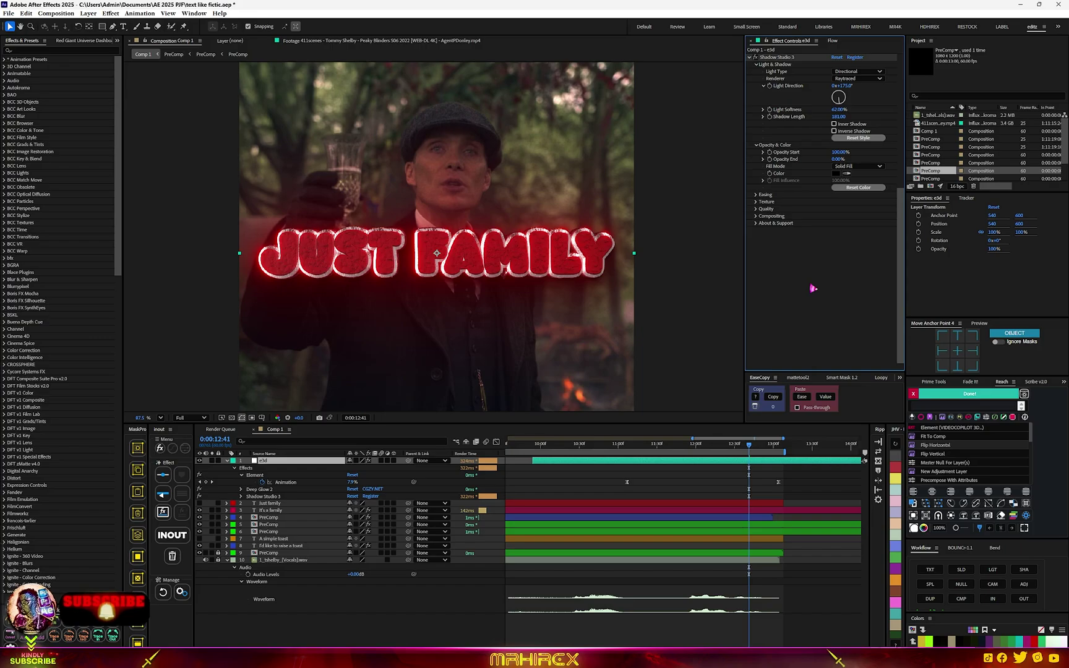
Apply Crate's Godrays to the e3d text layer and set Decay to 4.48.
scroll(814, 288, "up", 5)
key("ctrl+space")
type("cra")
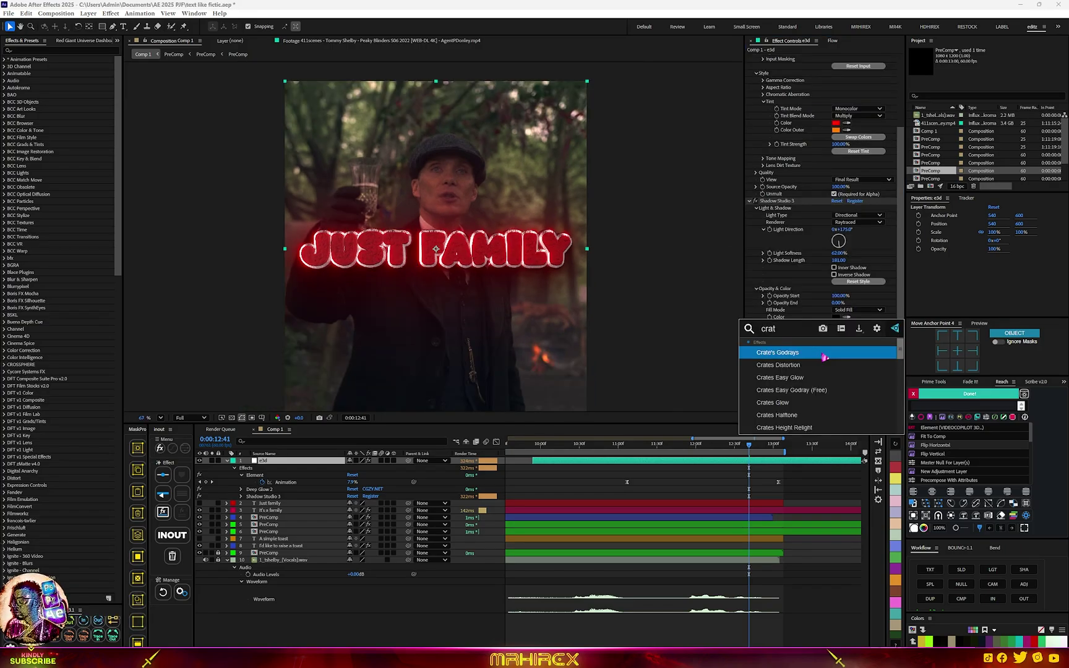
left_click(824, 354)
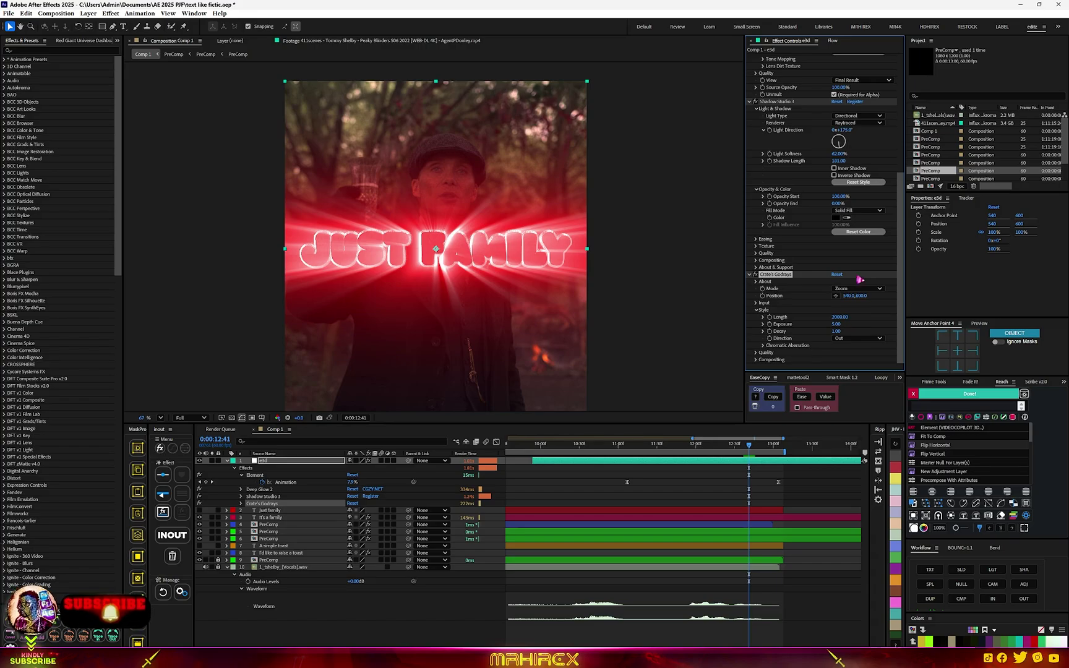
left_click_drag(836, 331, 833, 333)
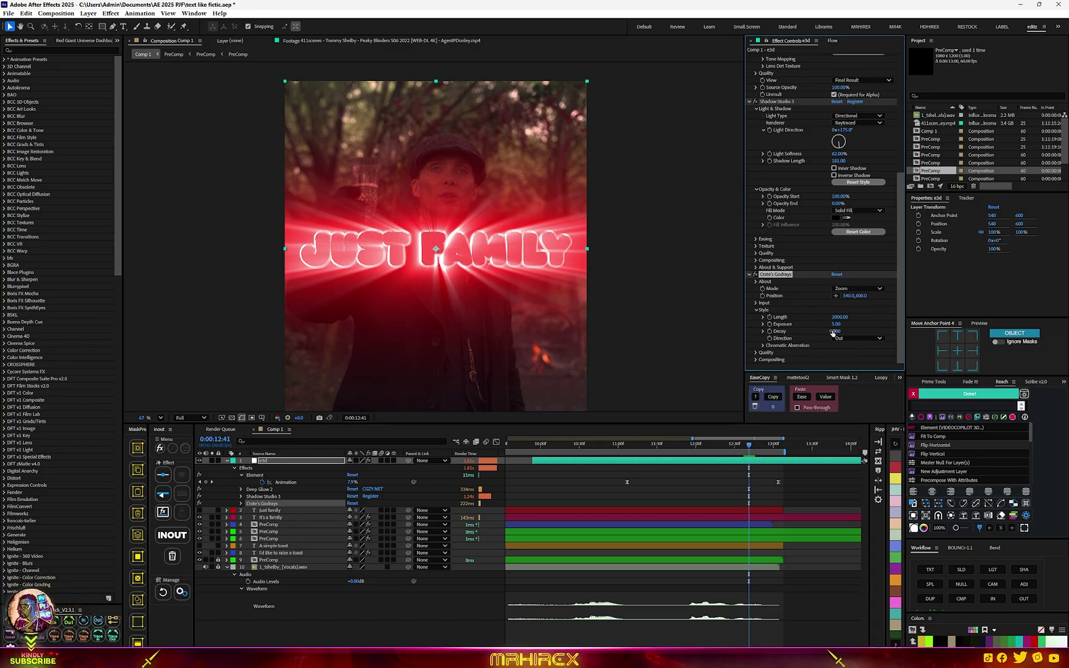
mouse_move(899, 321)
left_mouse_down()
mouse_move(996, 314)
mouse_move(980, 323)
left_mouse_up()
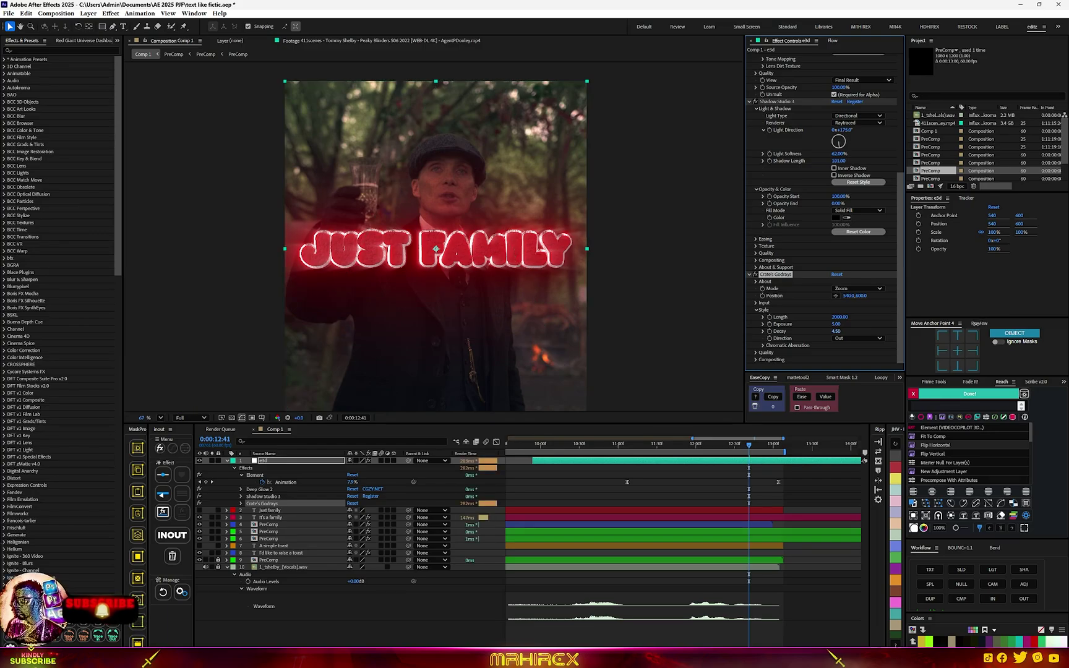
left_click_drag(973, 323, 972, 323)
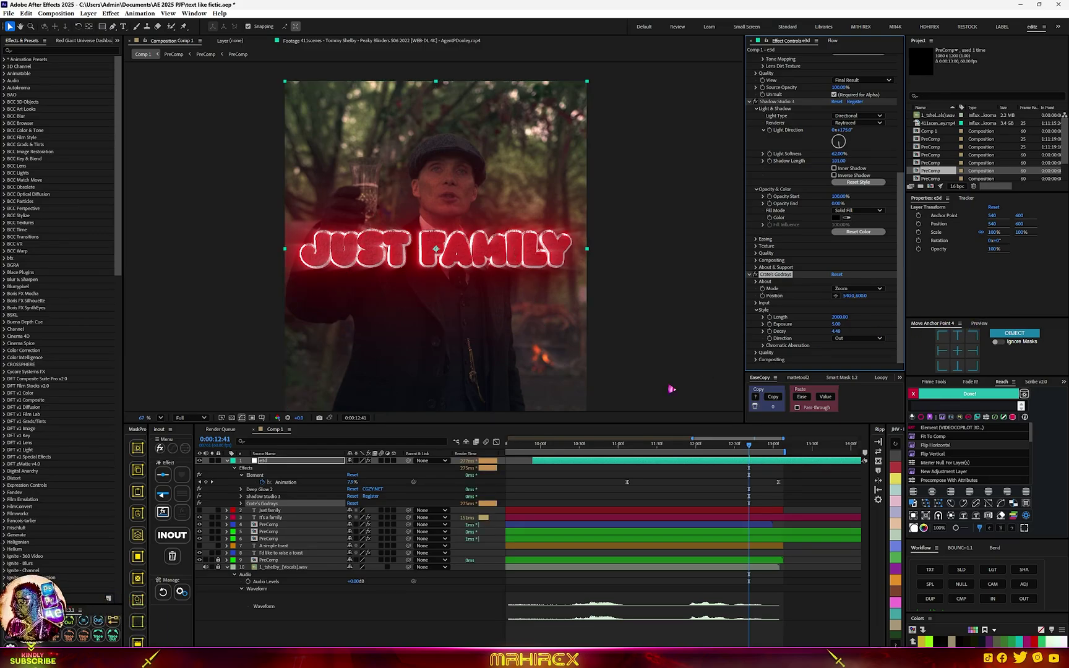
scroll(545, 351, "down", 3)
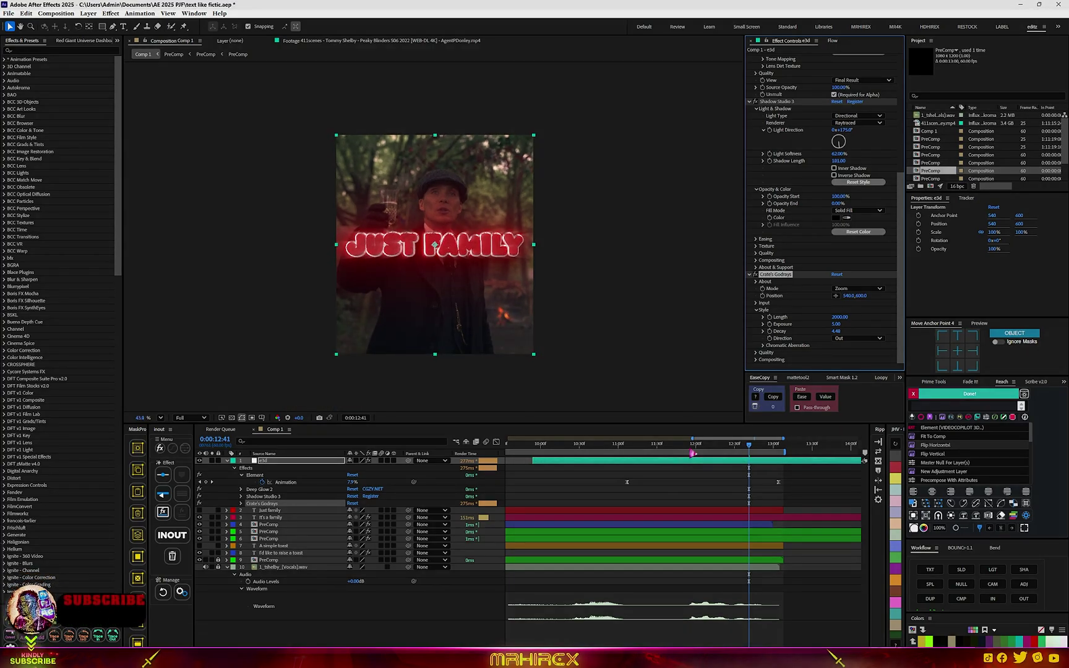